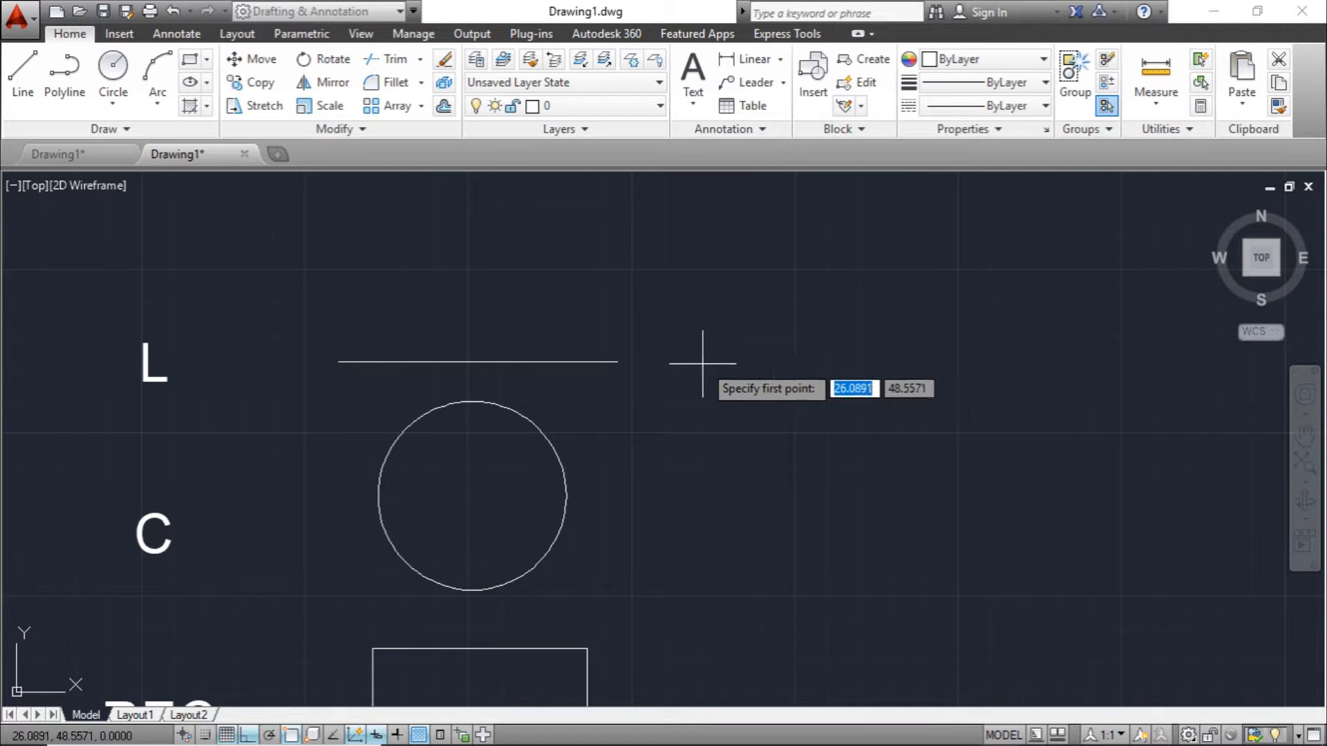
Step: Draw a horizontal line about 3.7 units long beside the sample line in the L row with Ortho on, and erase it
{"action": "left_click", "coordinate": [709, 361]}
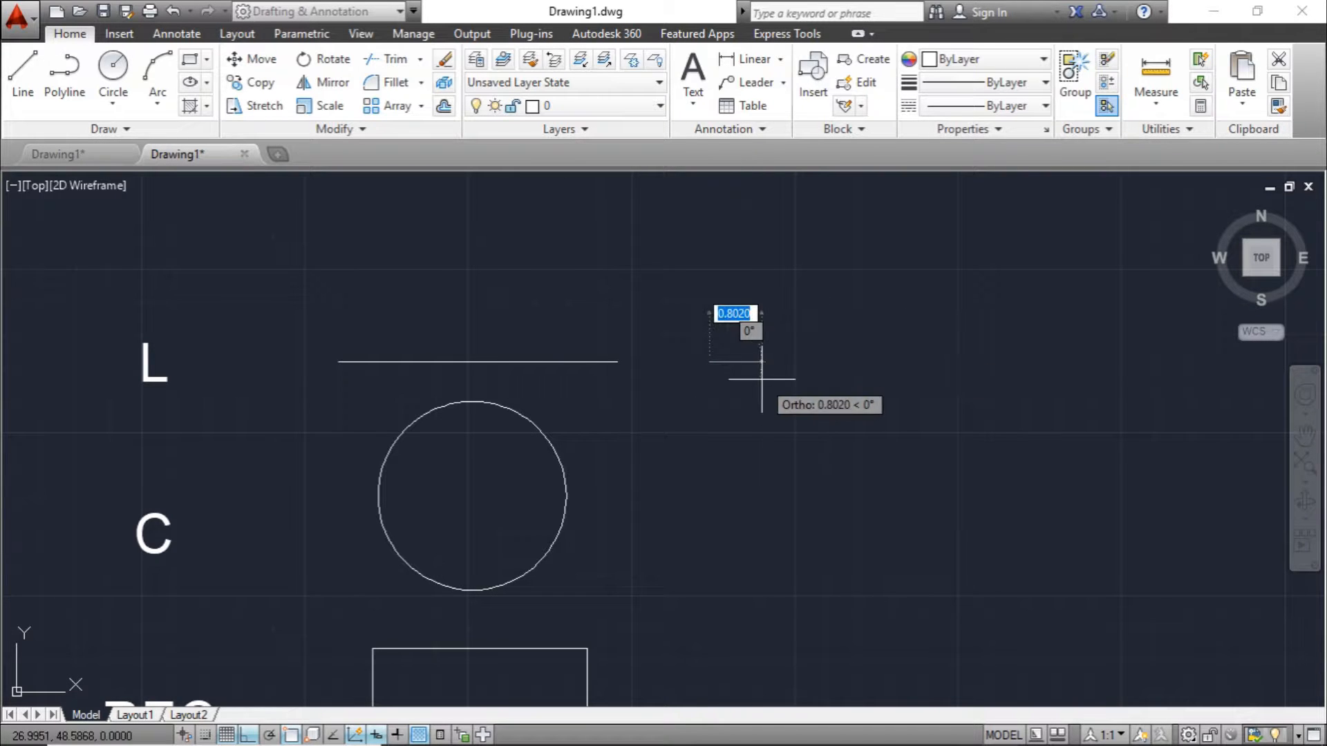
{"action": "key", "text": "F8"}
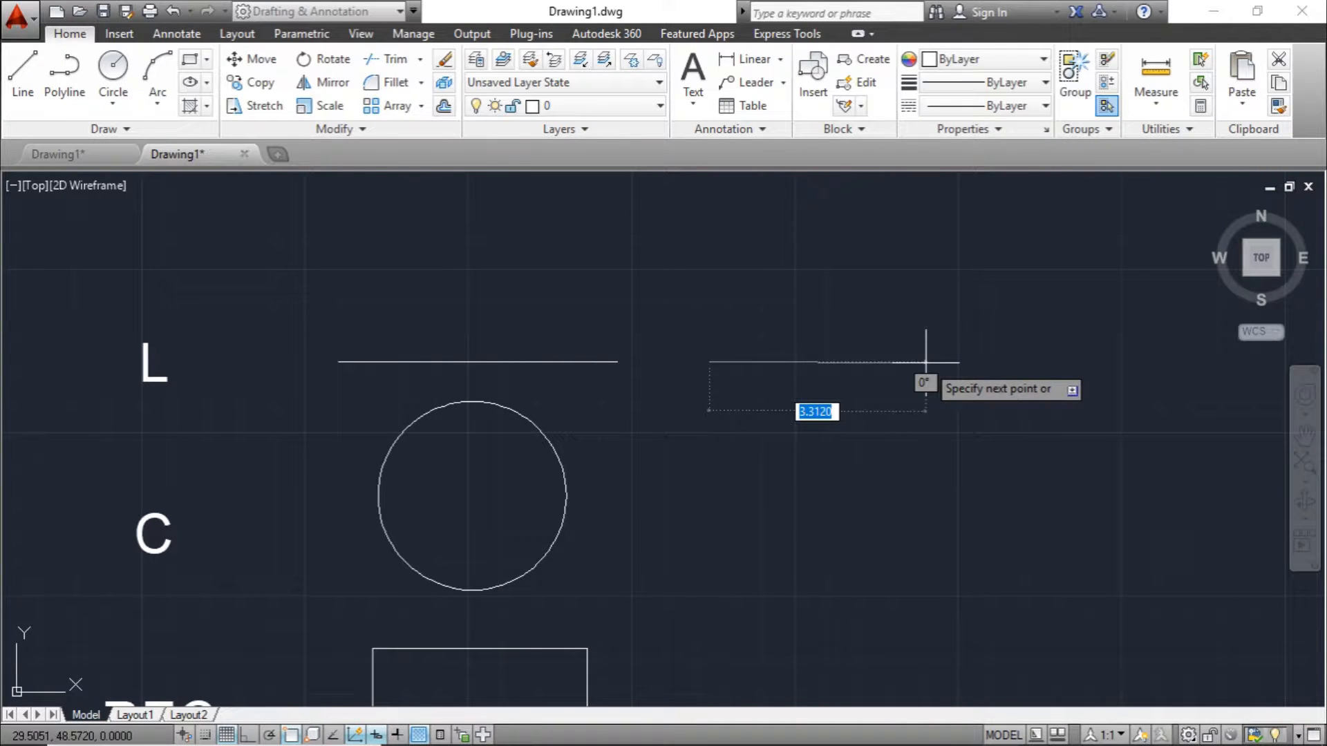
{"action": "key", "text": "F8"}
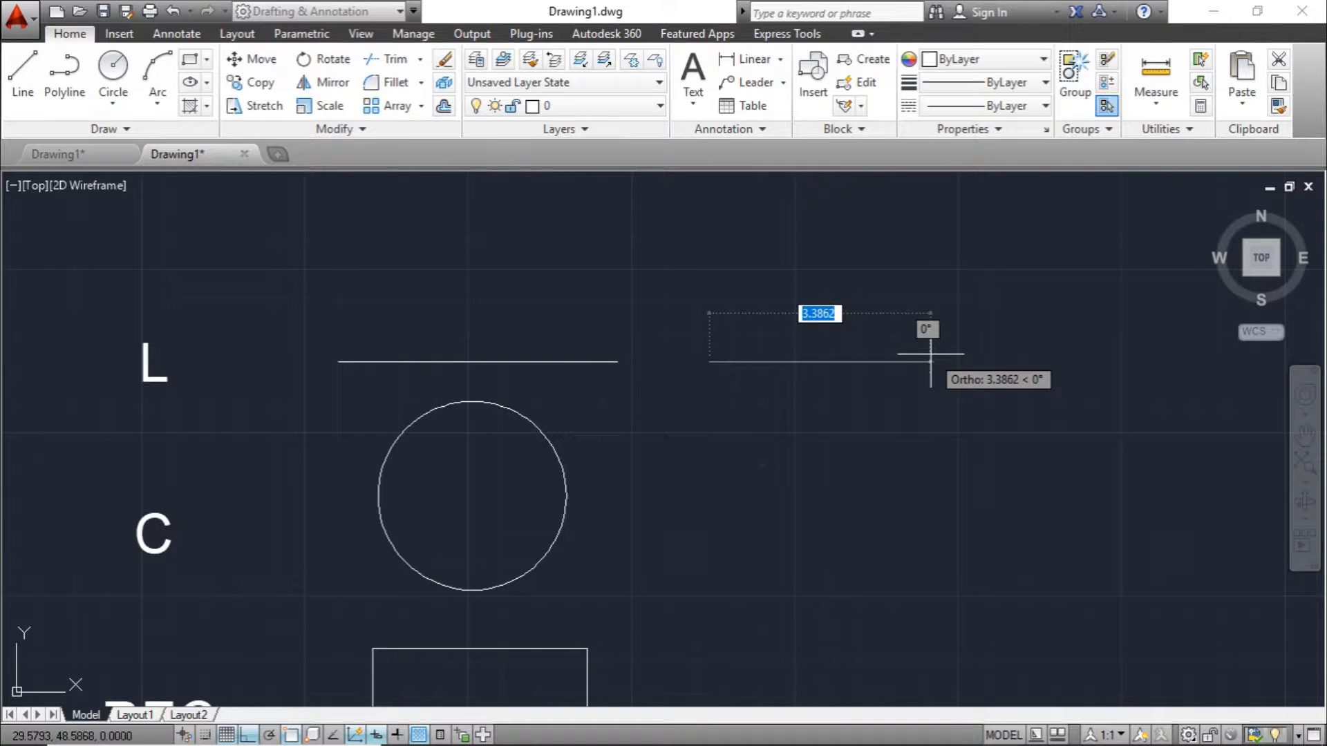
{"action": "left_click", "coordinate": [951, 361]}
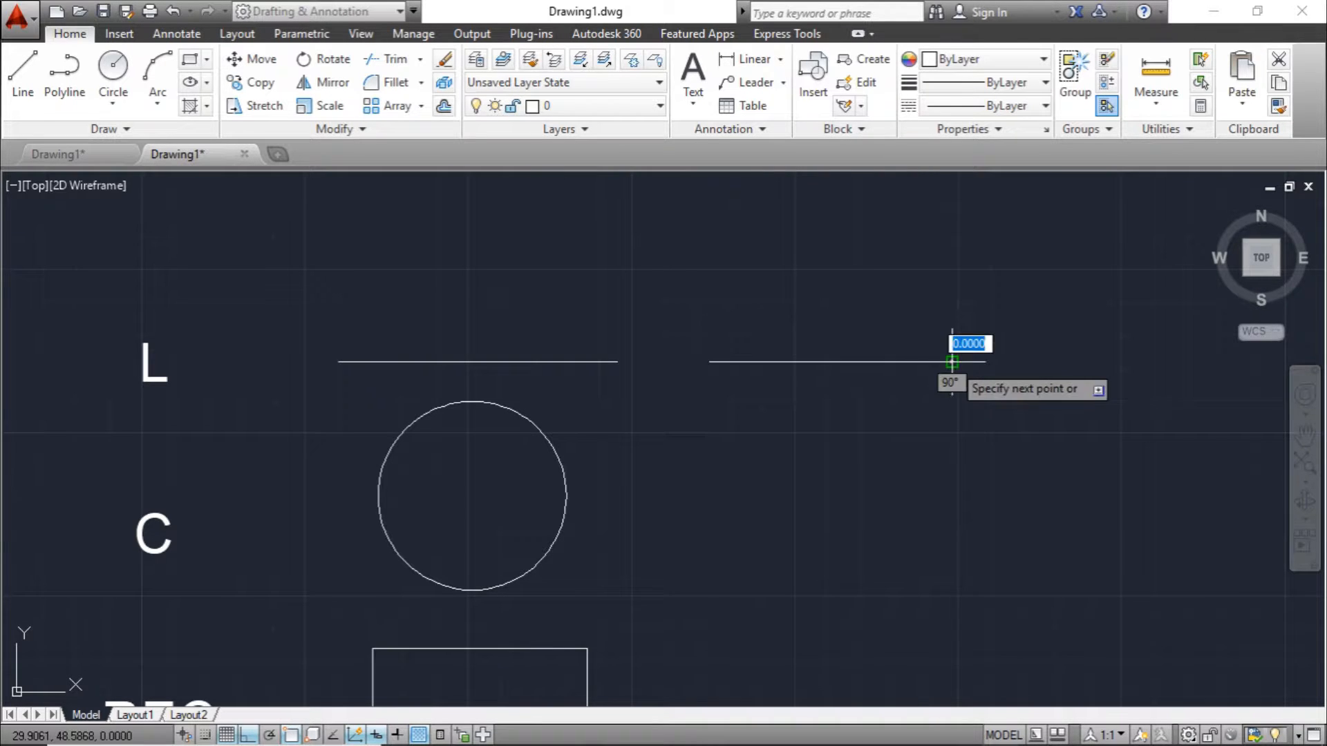
{"action": "key", "text": "Escape"}
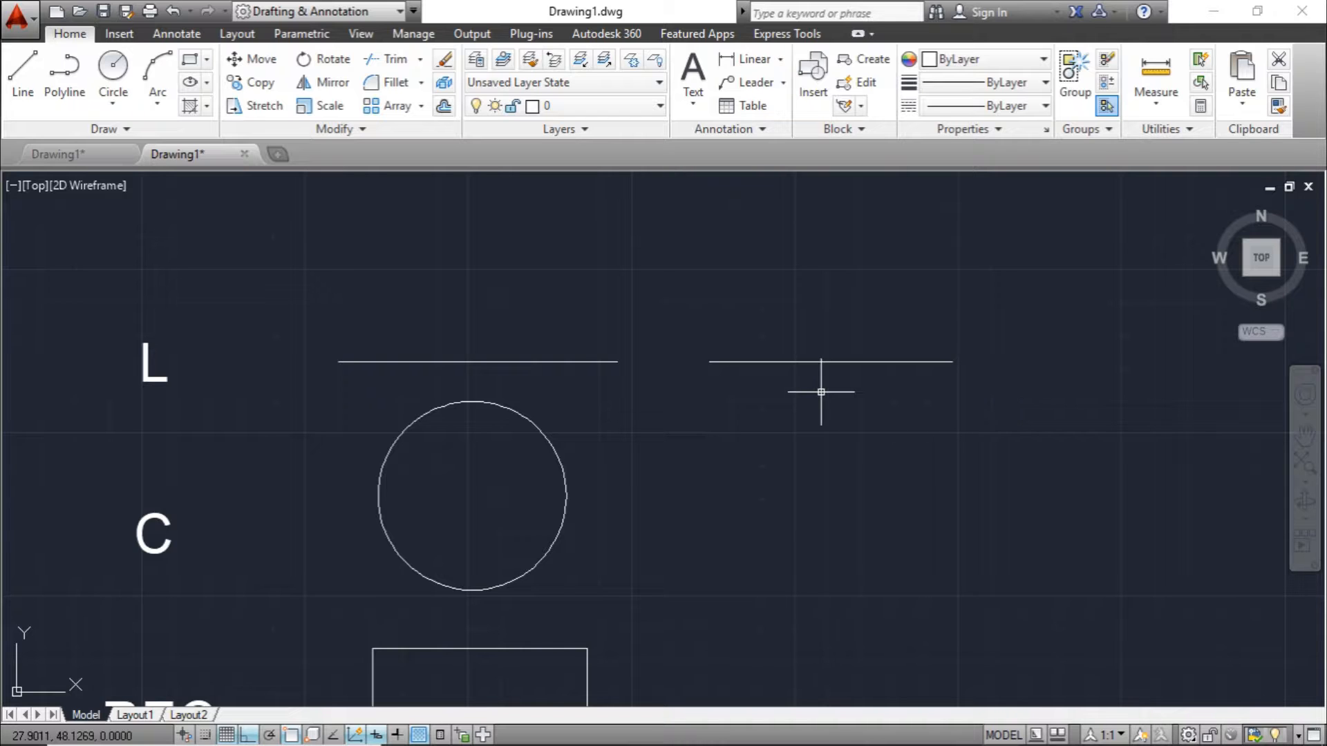
{"action": "left_click", "coordinate": [825, 361]}
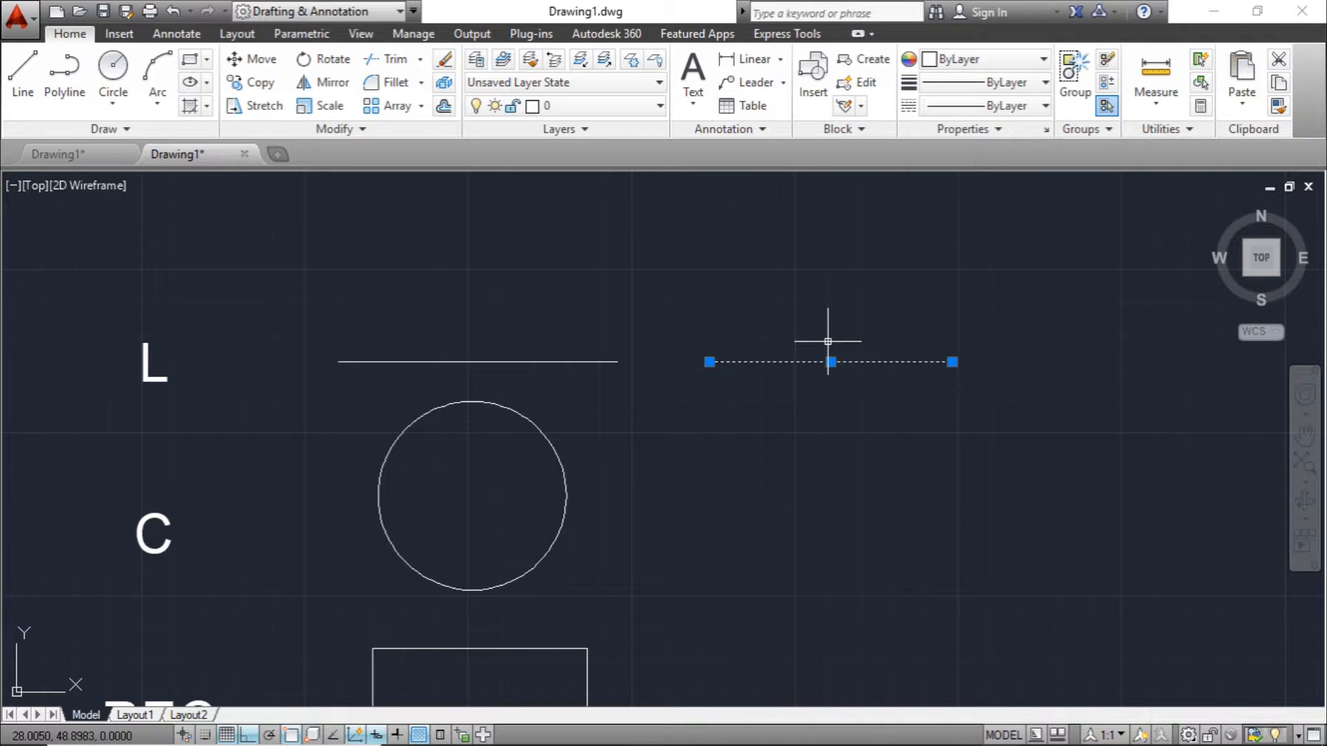
{"action": "key", "text": "Delete"}
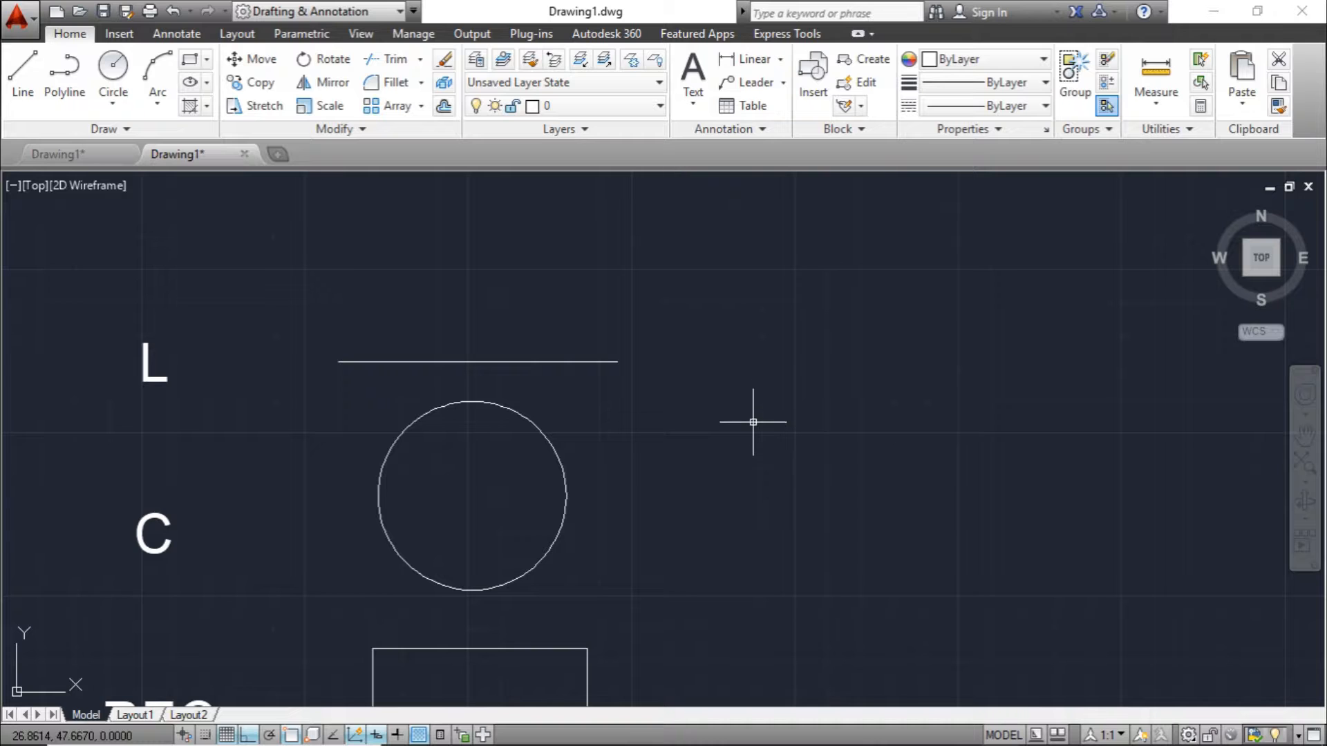
Step: Draw a horizontal line exactly 3 units long beside the sample line in the L row
{"action": "type", "text": "l"}
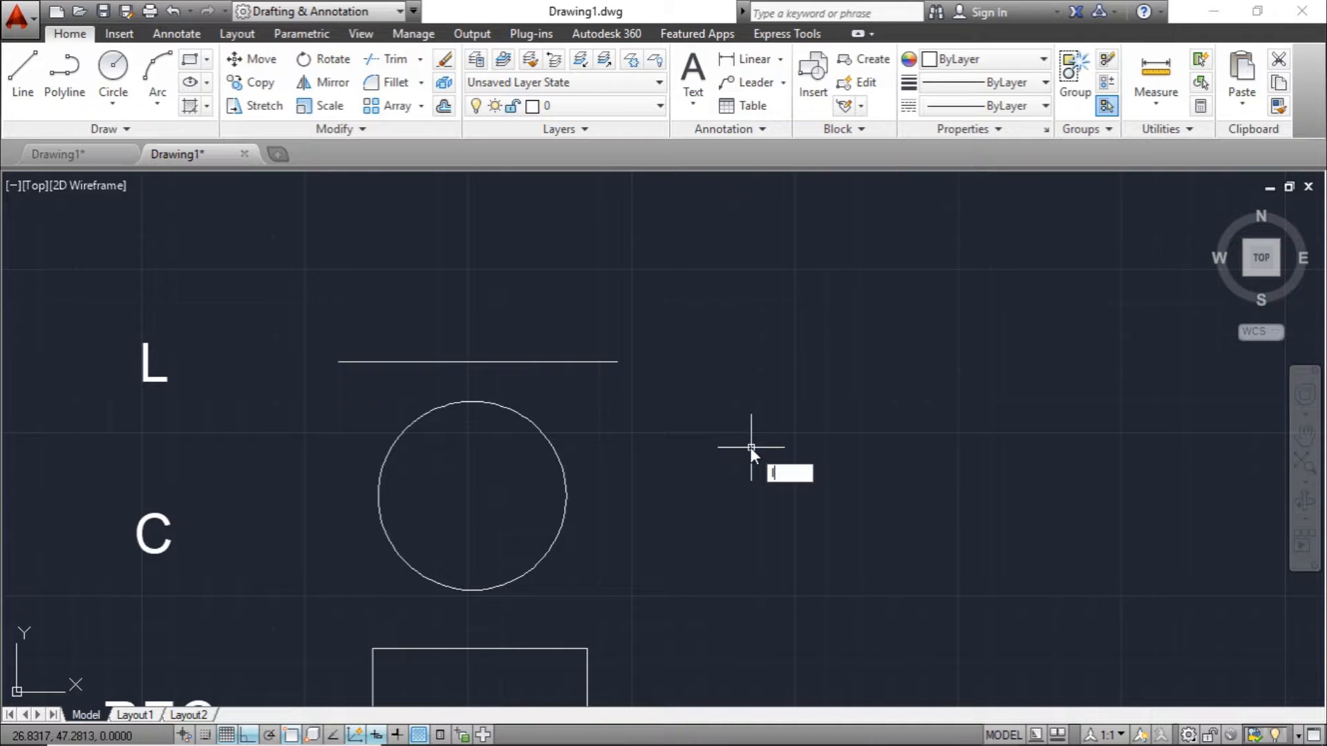
{"action": "key", "text": "Return"}
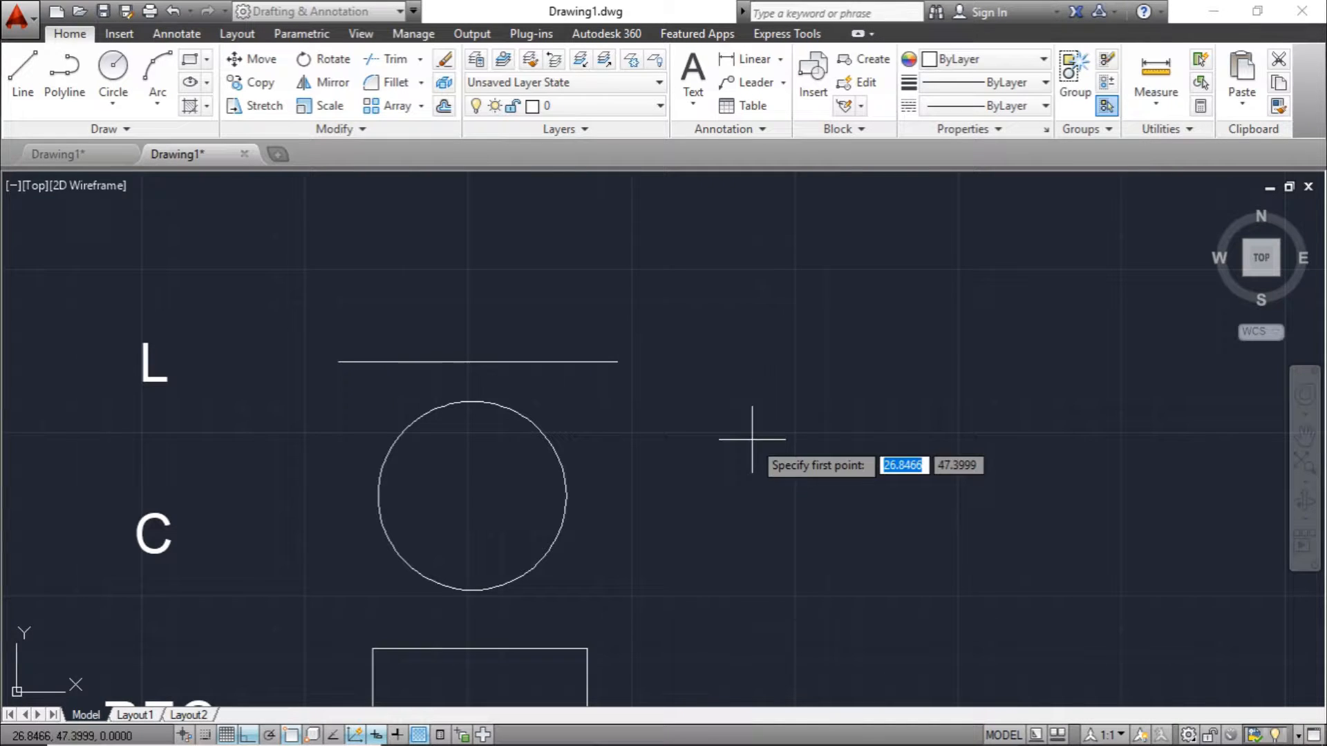
{"action": "left_click", "coordinate": [726, 359]}
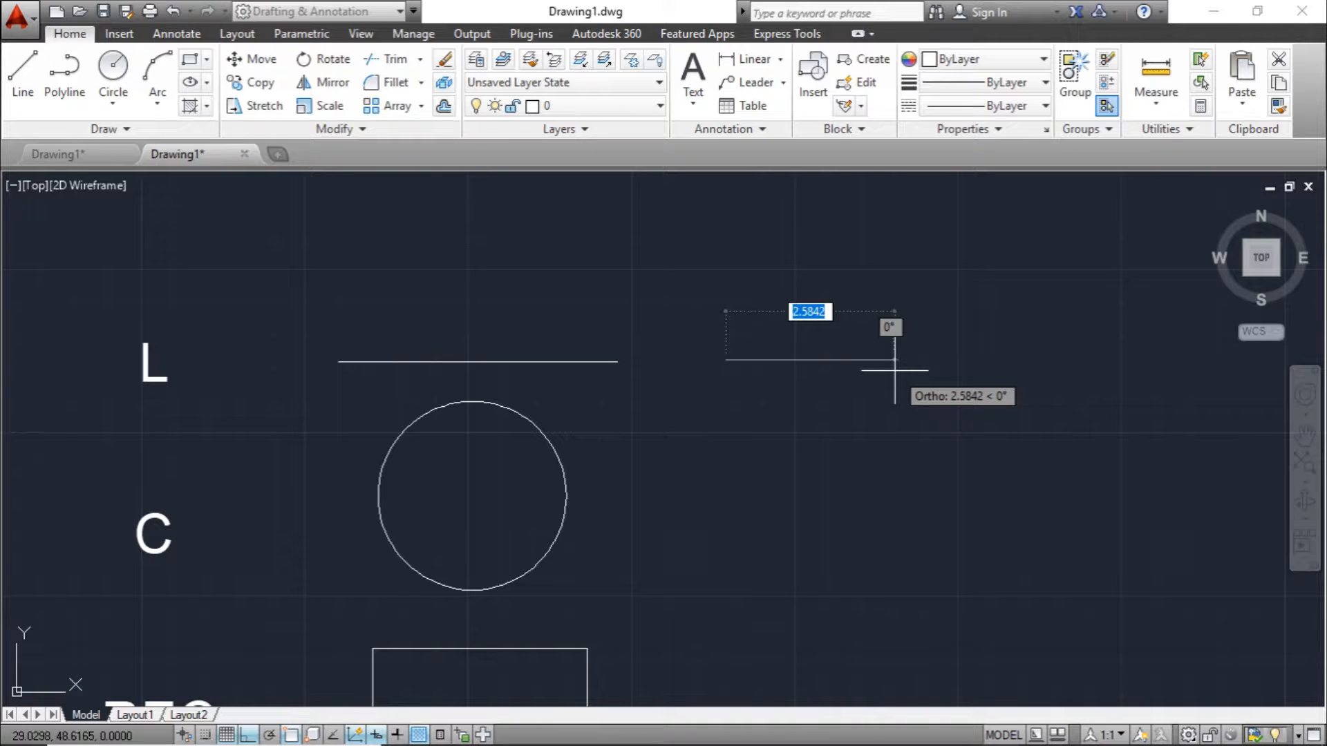
{"action": "type", "text": "3"}
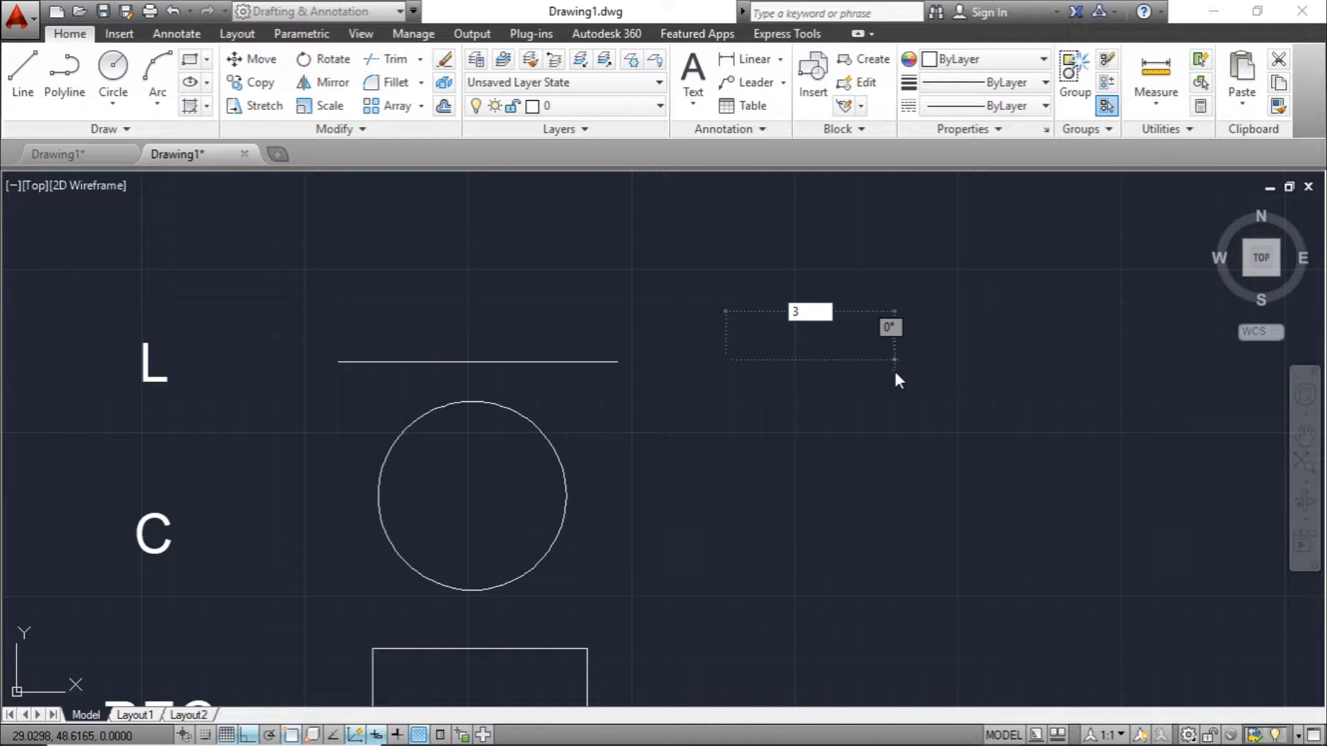
{"action": "key", "text": "Return"}
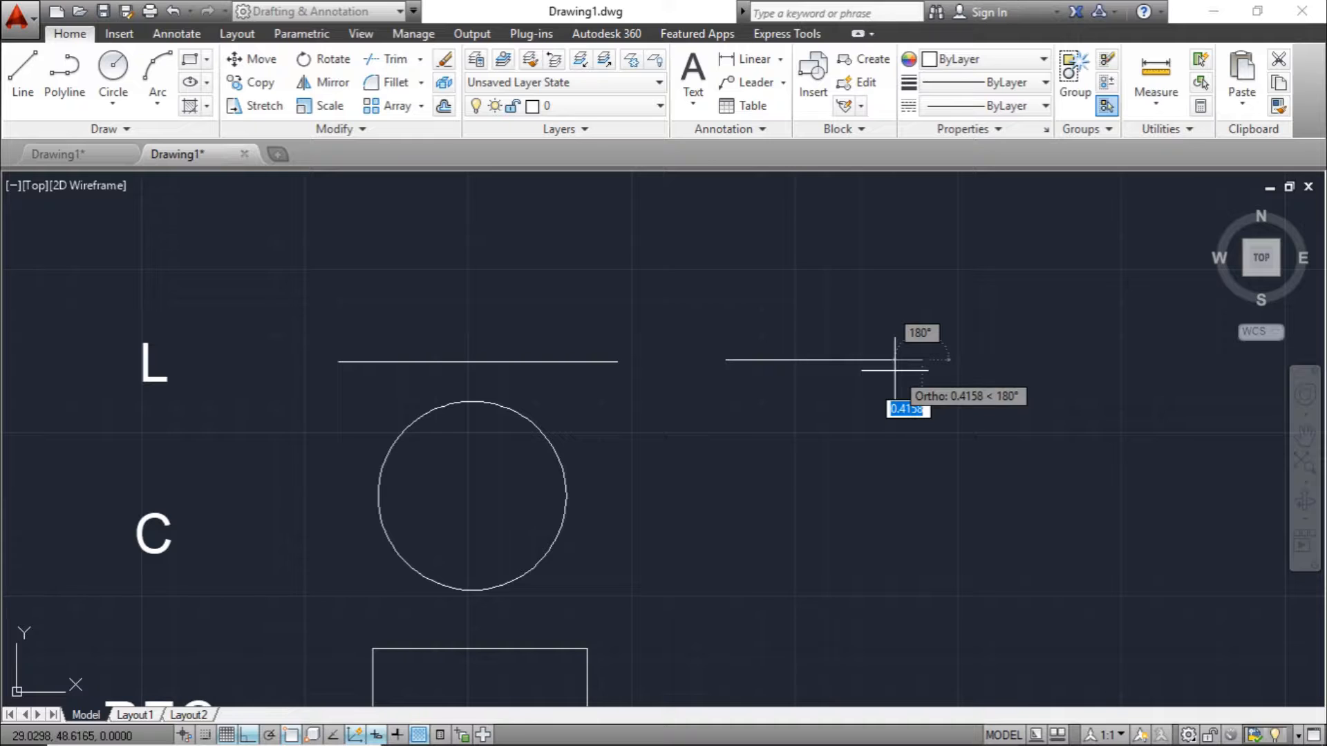
{"action": "key", "text": "Return"}
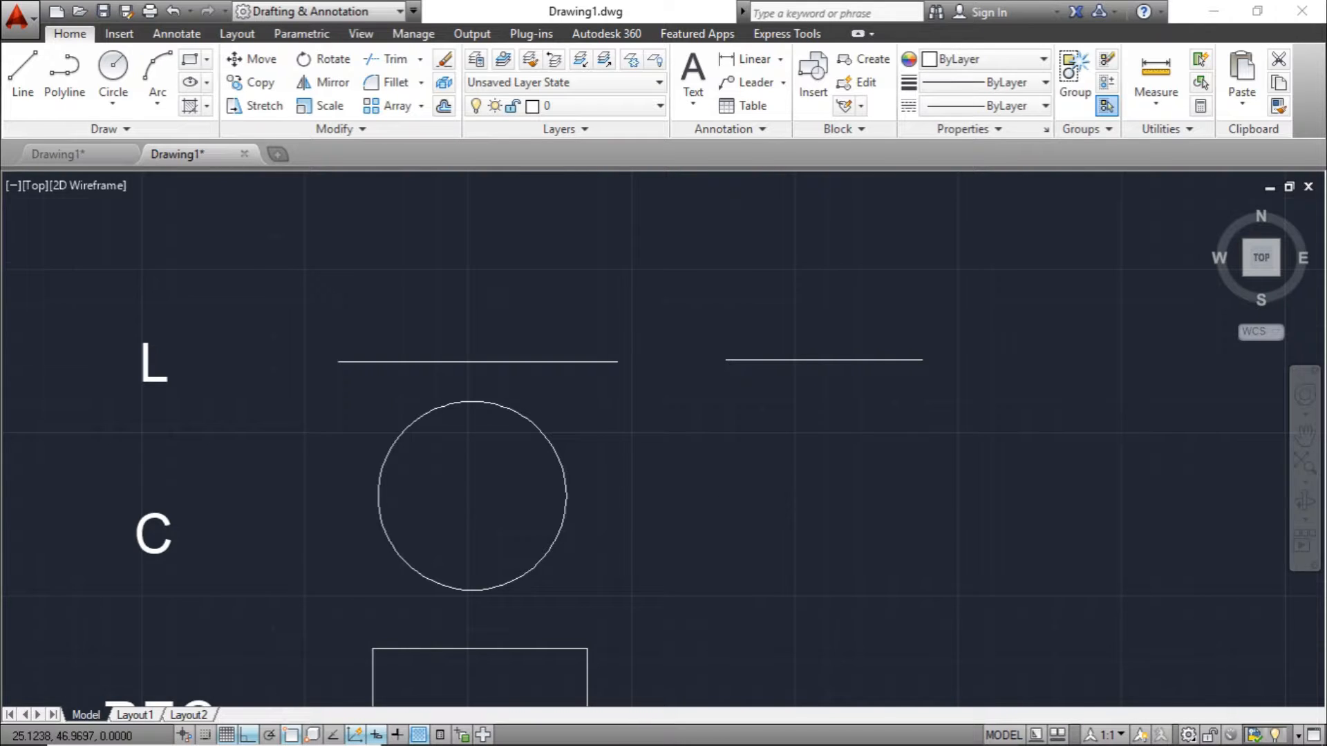
Step: Draw a circle about the size of the sample beside it in the C row, and erase it
{"action": "scroll", "coordinate": [688, 563], "scroll_direction": "down", "scroll_amount": 2}
{"action": "middle_click_drag", "start_coordinate": [688, 562], "coordinate": [652, 446]}
{"action": "scroll", "coordinate": [652, 446], "scroll_direction": "up", "scroll_amount": 3}
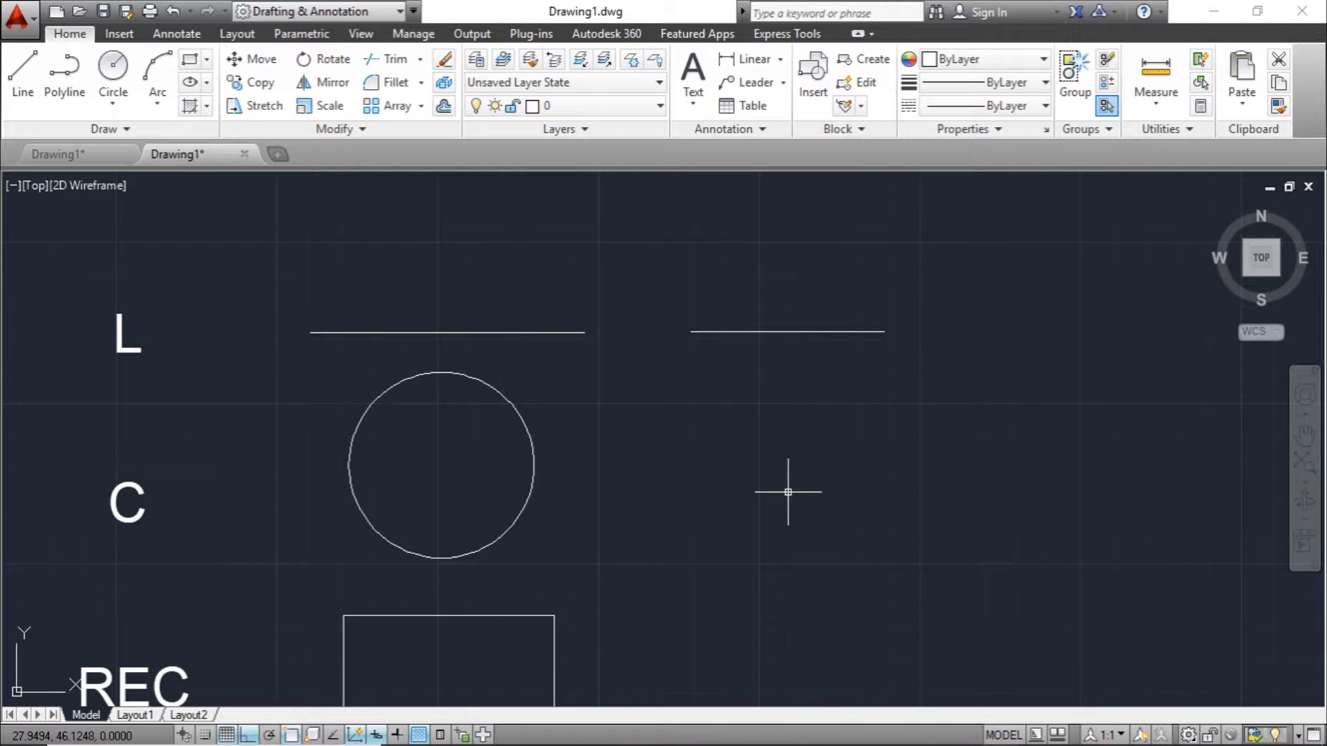
{"action": "type", "text": "c"}
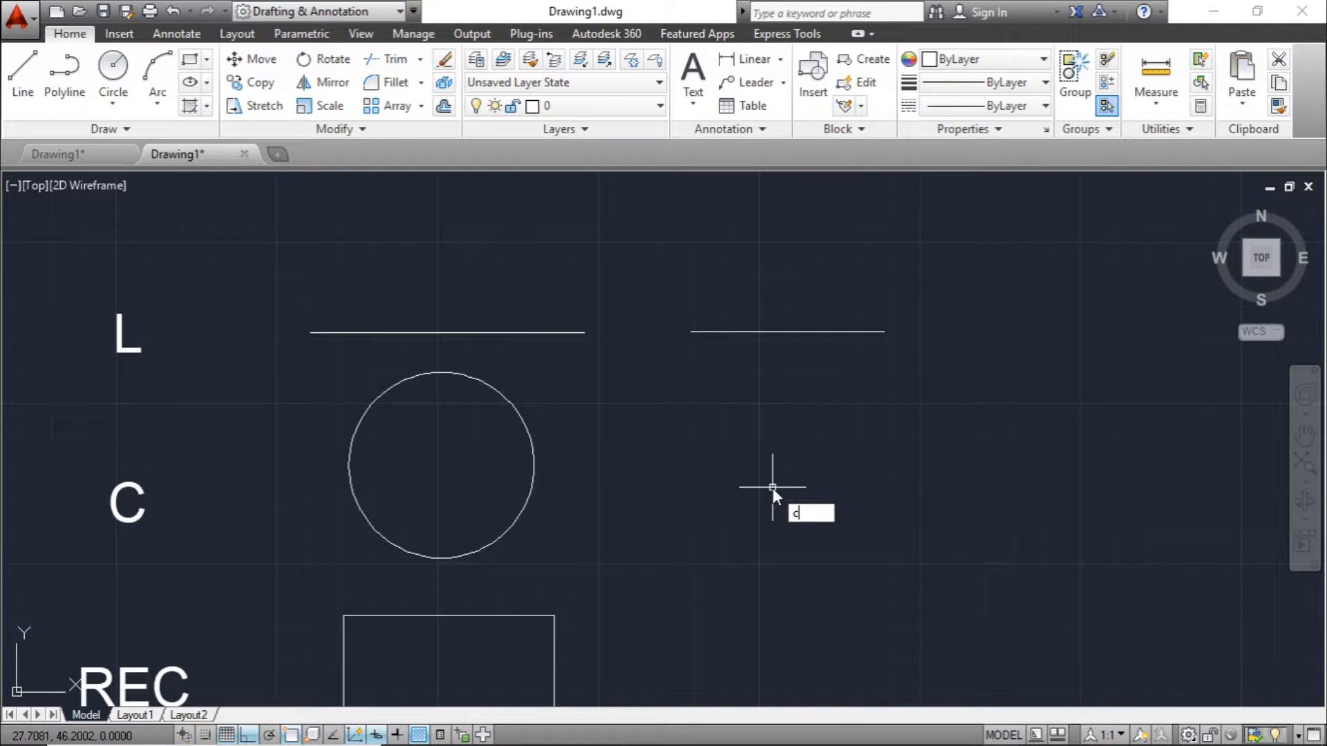
{"action": "key", "text": "Return"}
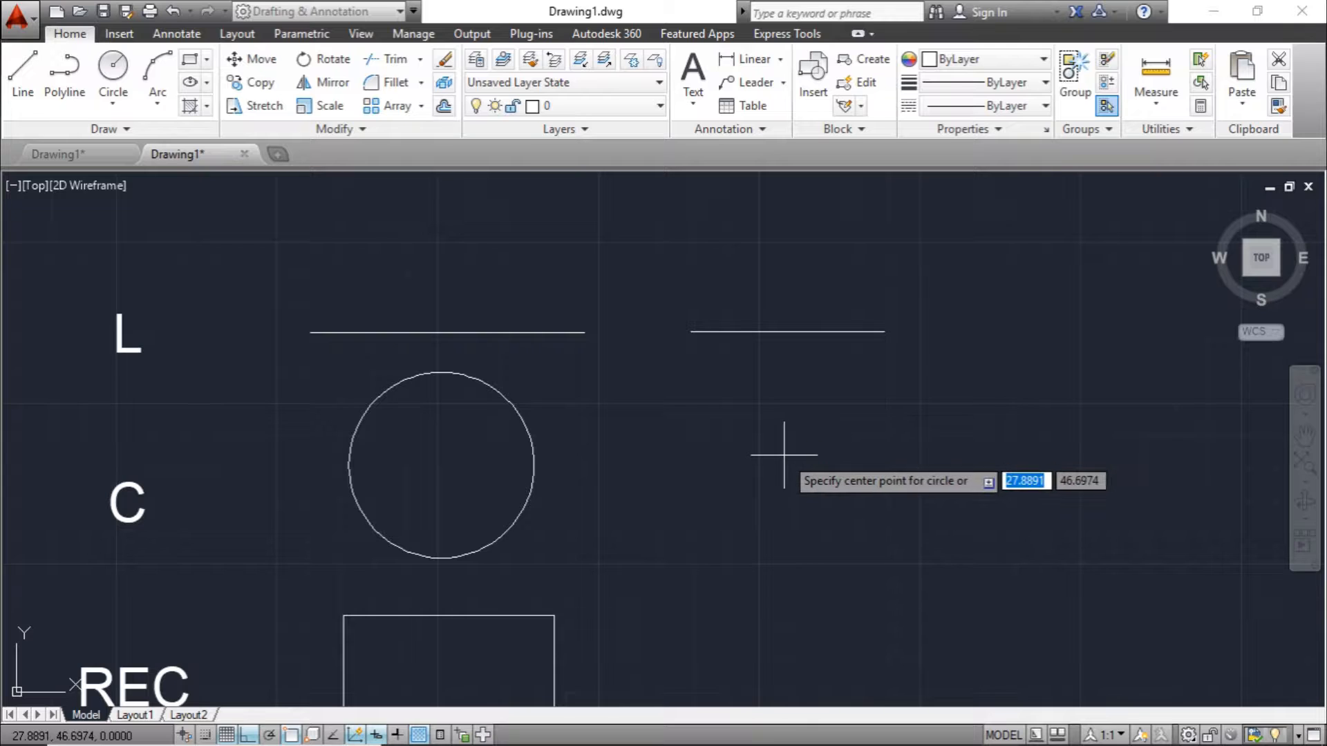
{"action": "left_click", "coordinate": [786, 464]}
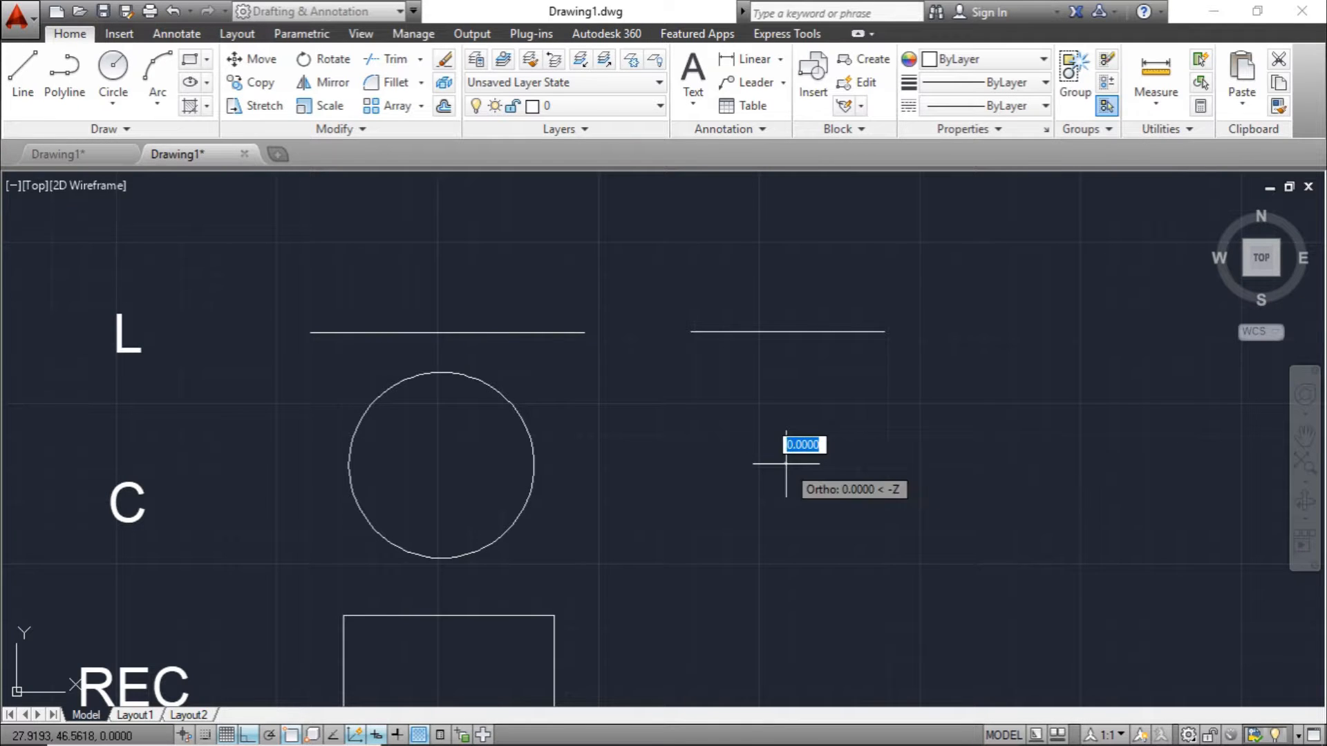
{"action": "left_click", "coordinate": [878, 544]}
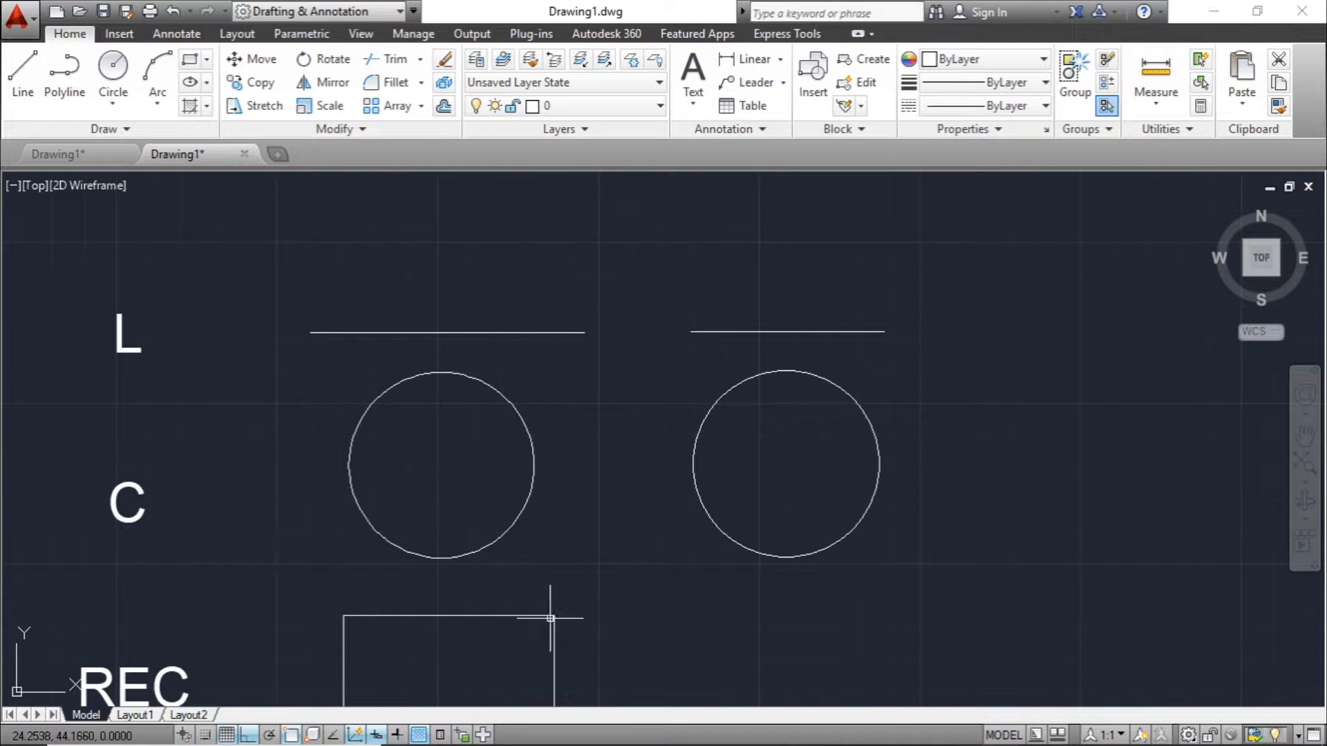
{"action": "left_click", "coordinate": [888, 573]}
{"action": "left_click", "coordinate": [853, 531]}
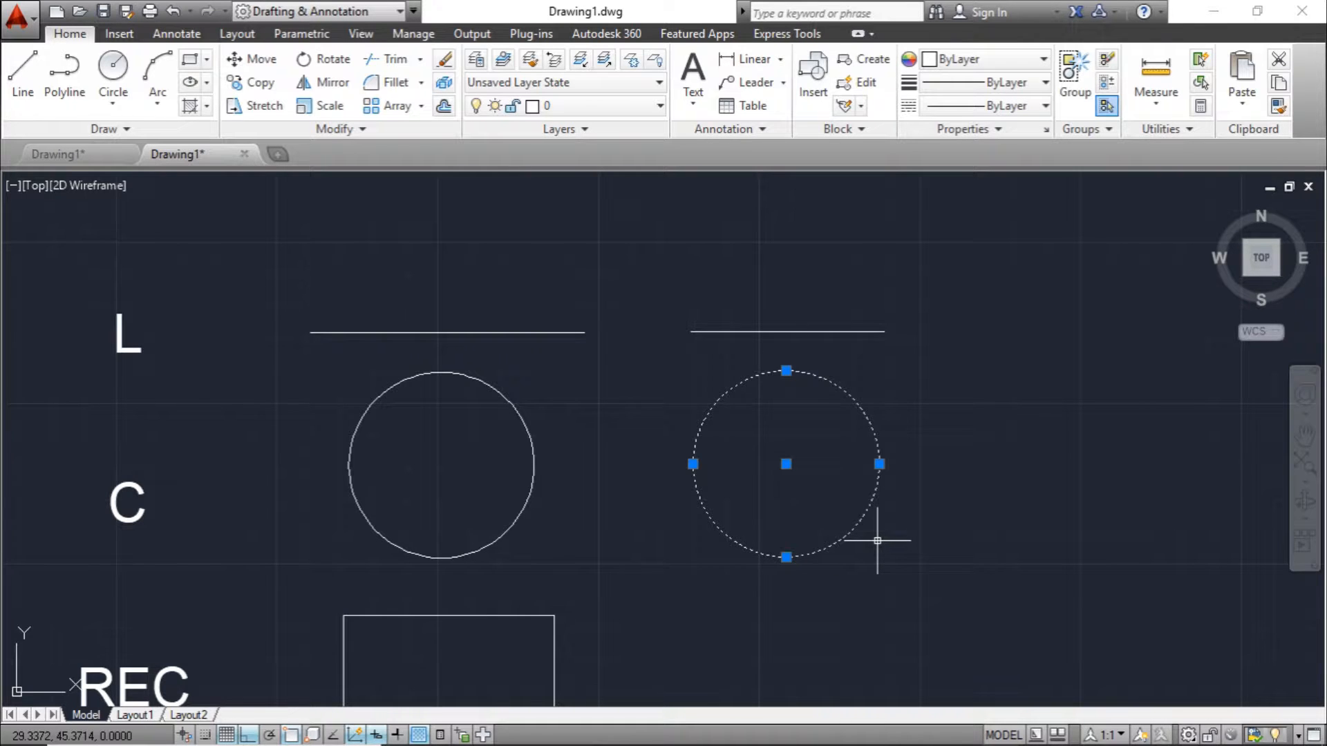
{"action": "key", "text": "Delete"}
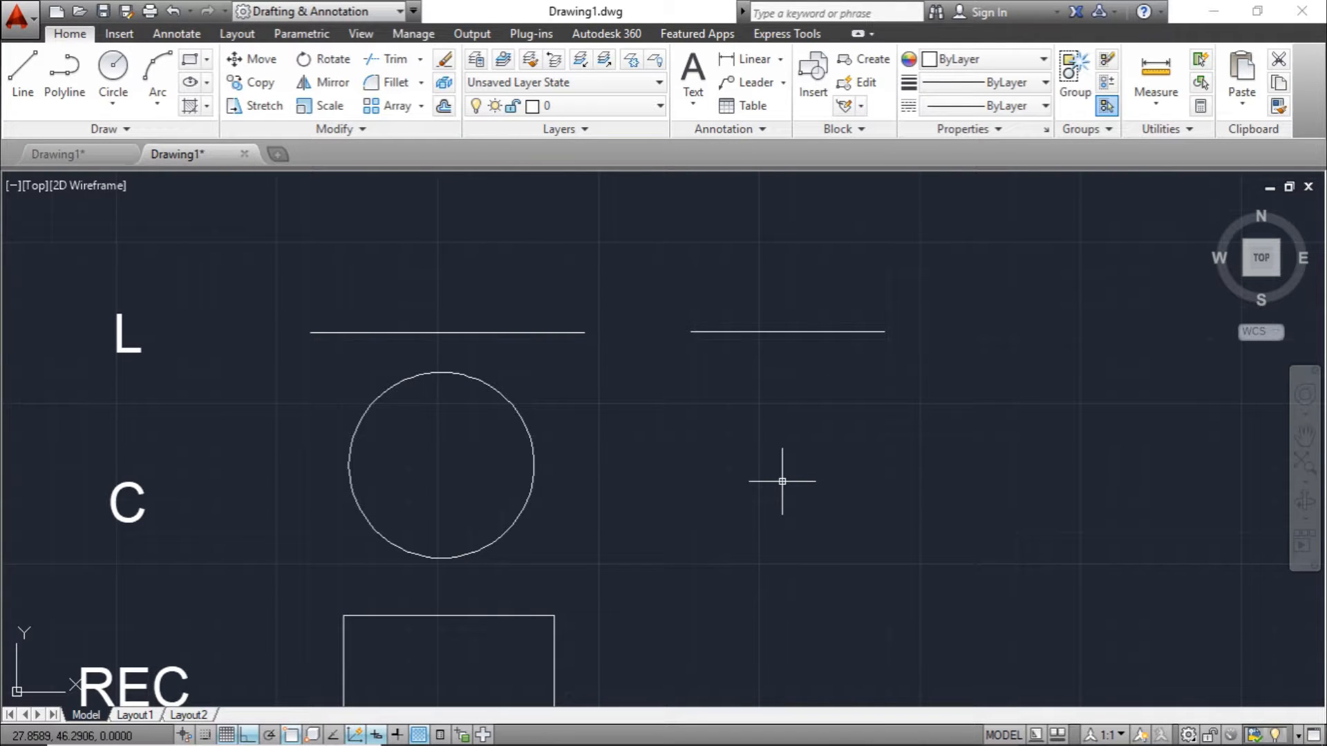
Step: Draw a circle with a radius of 1 unit in the C row below the 3-unit line, and erase it
{"action": "type", "text": "c"}
{"action": "key", "text": "Return"}
{"action": "left_click", "coordinate": [790, 454]}
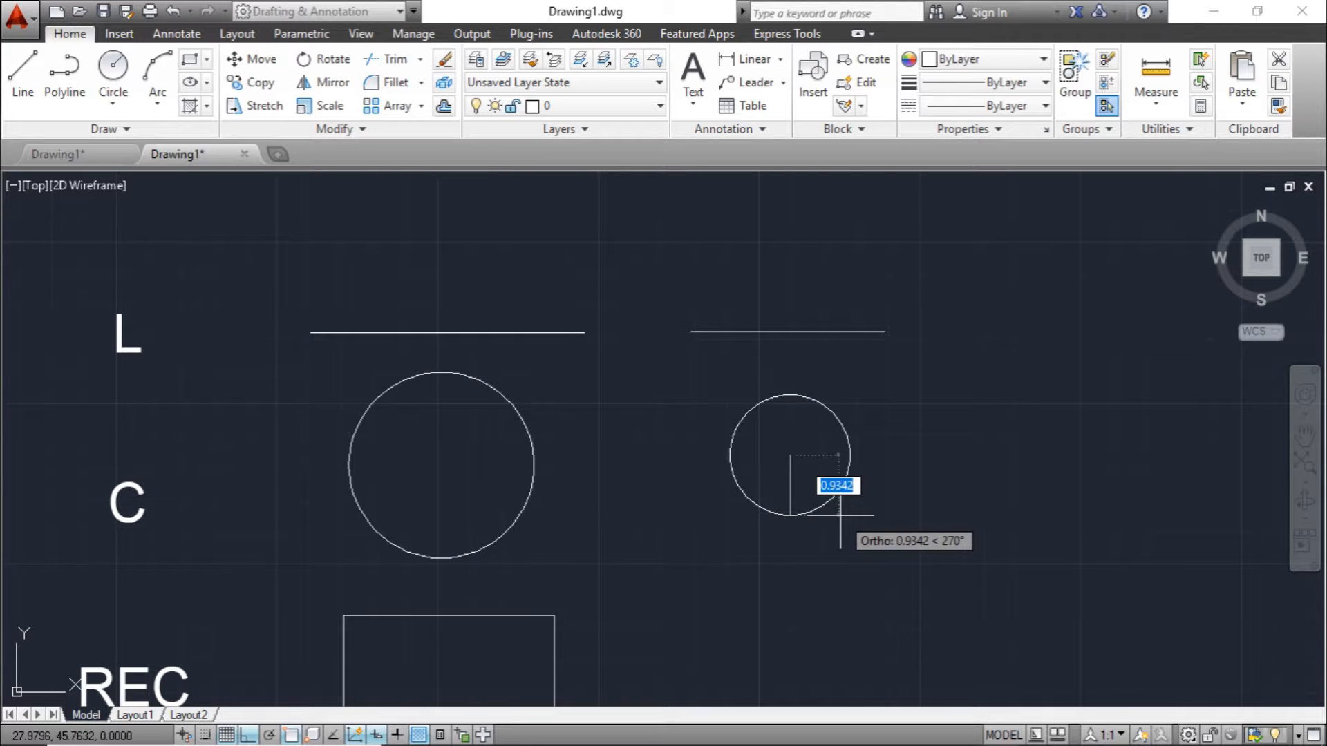
{"action": "type", "text": "1"}
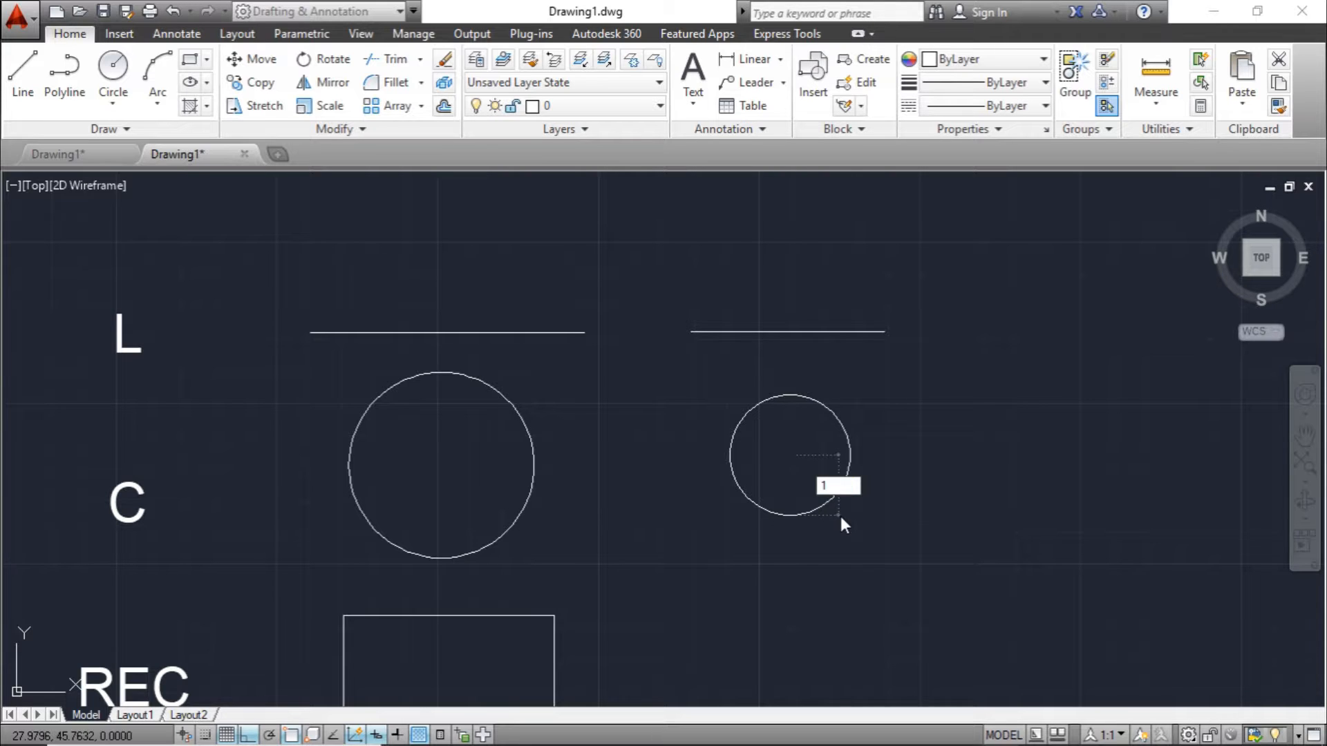
{"action": "key", "text": "Return"}
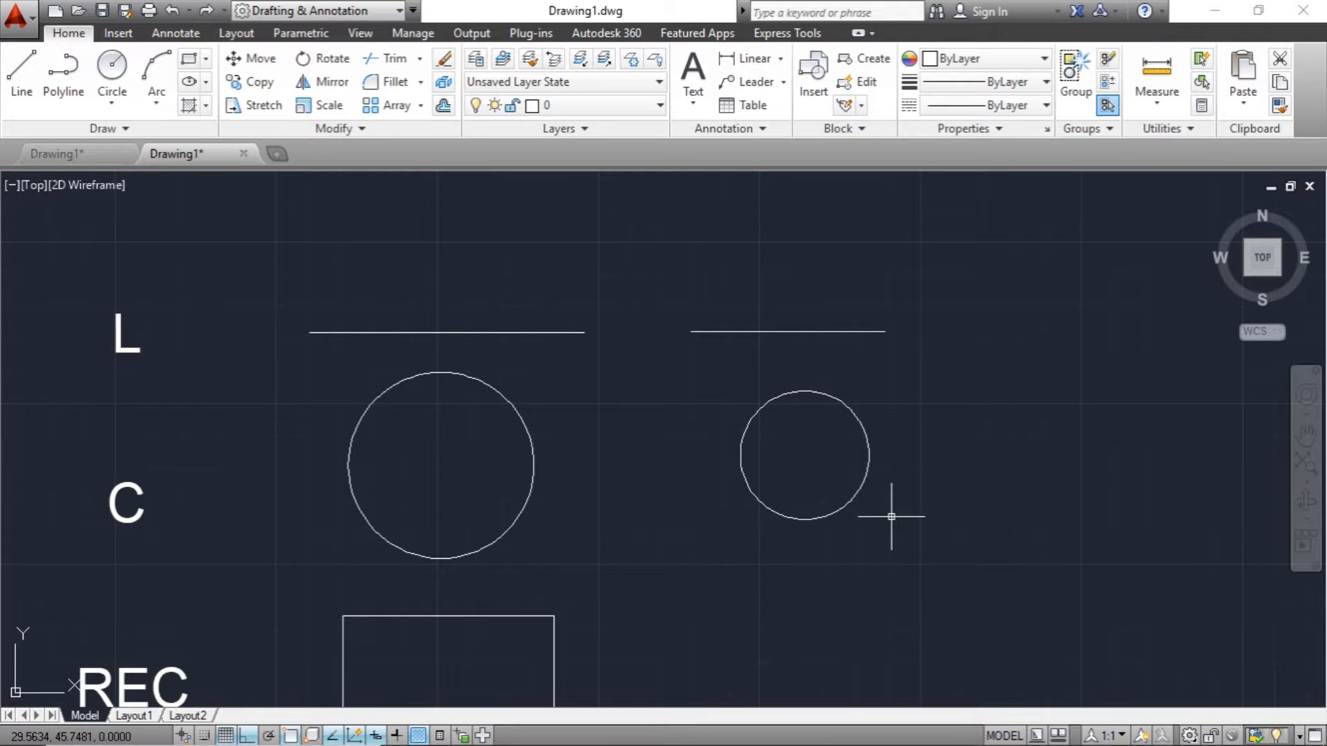
{"action": "left_click", "coordinate": [883, 511]}
{"action": "left_click", "coordinate": [858, 460]}
{"action": "key", "text": "Delete"}
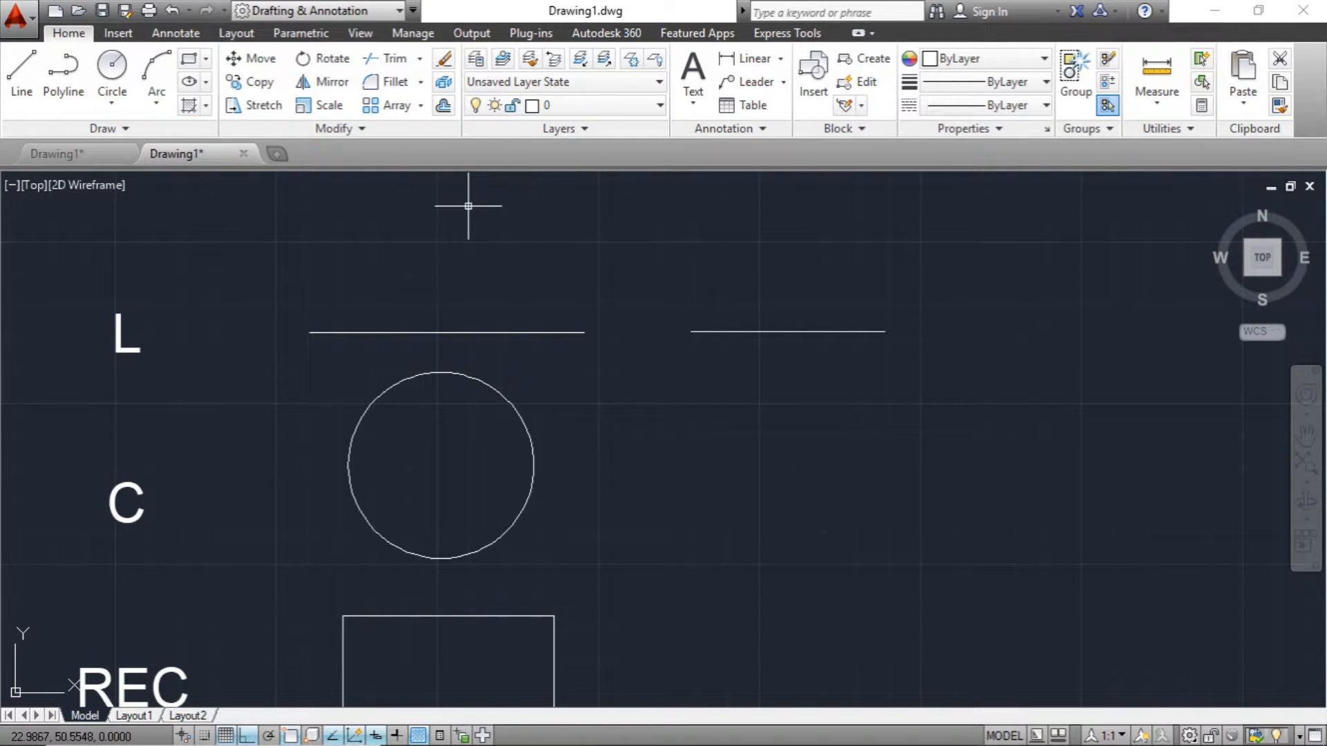
Step: Draw a center-radius circle of roughly the sample's size beside the sample circle in the C row
{"action": "left_click", "coordinate": [110, 81]}
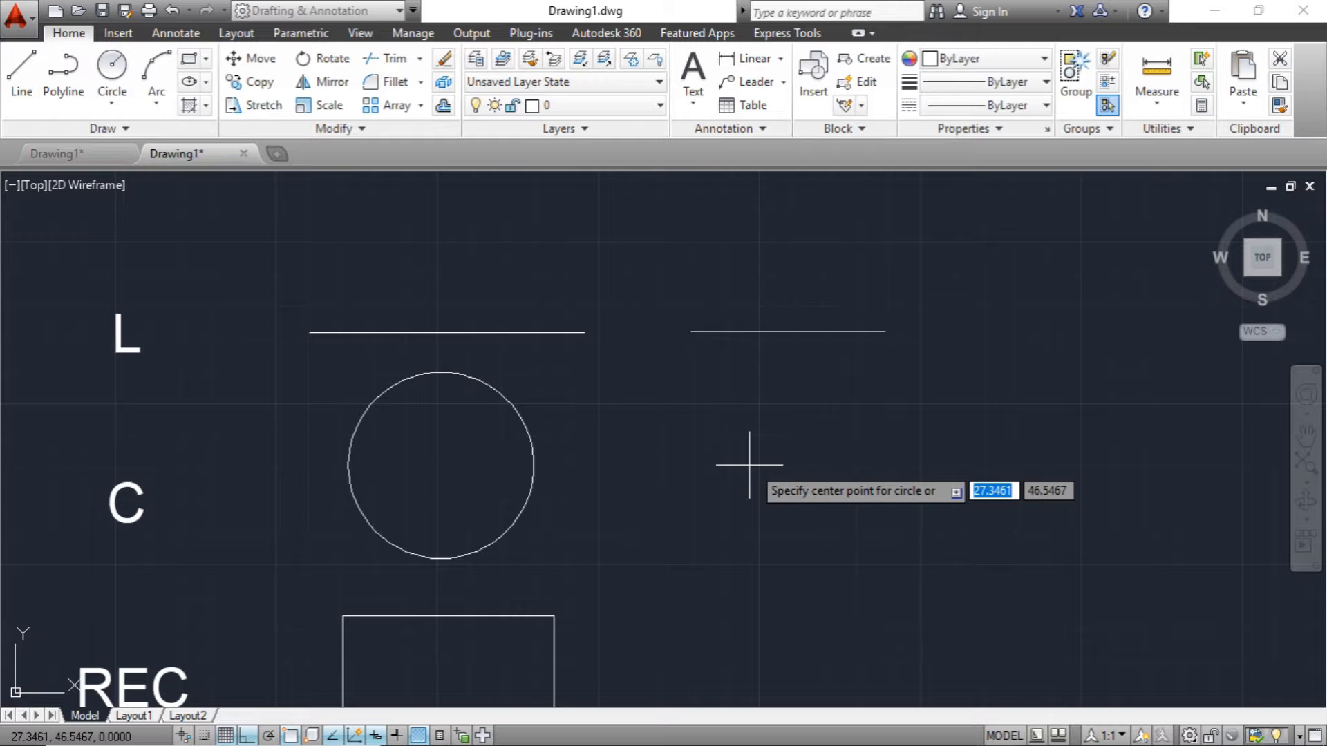
{"action": "left_click", "coordinate": [759, 450]}
{"action": "left_click", "coordinate": [847, 504]}
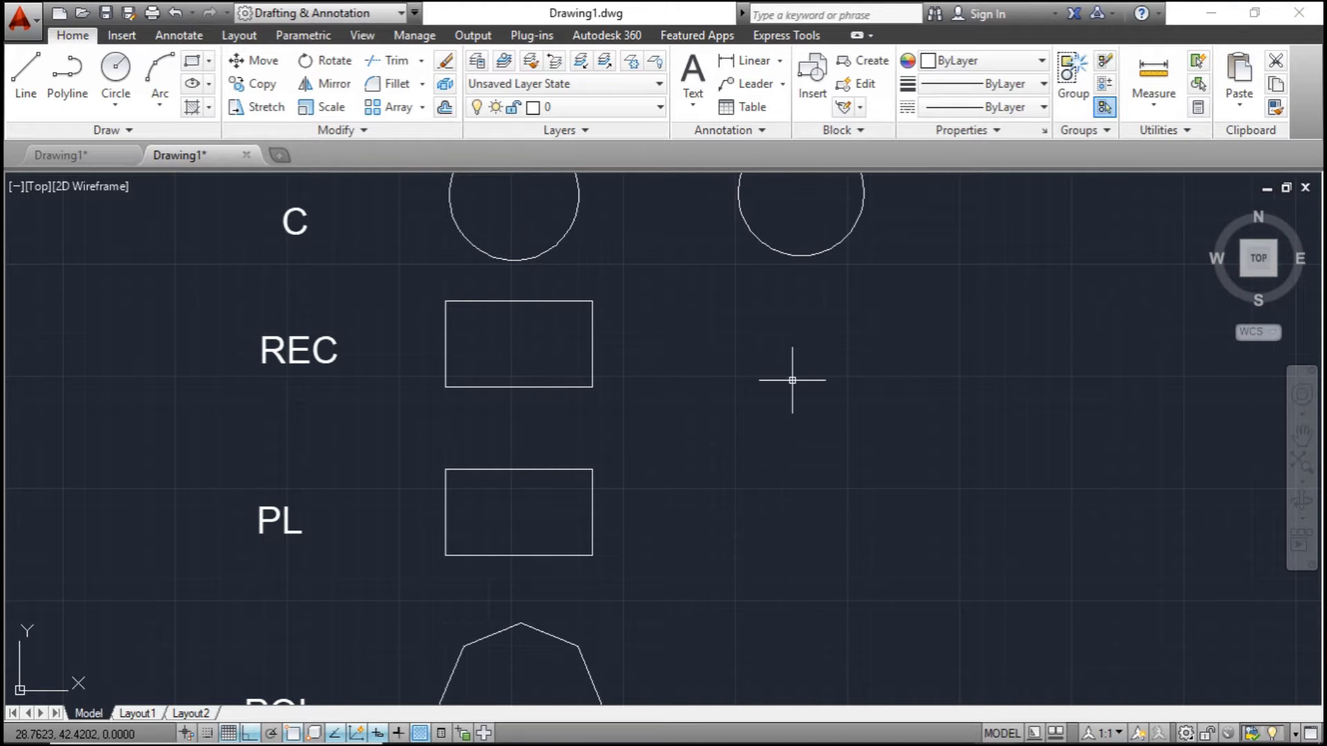
Step: Draw a rectangle about 3.9 by 2.3 units beside the sample in the REC row, and erase it
{"action": "type", "text": "REC"}
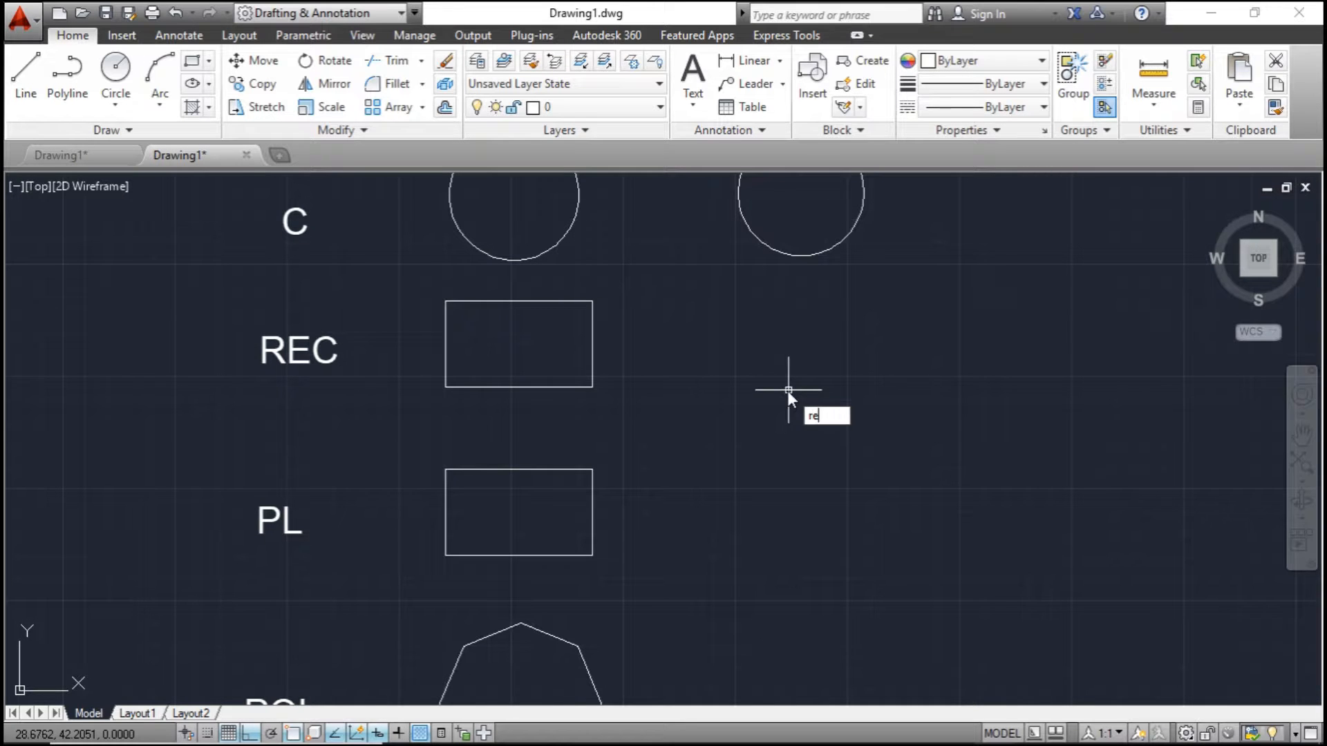
{"action": "key", "text": "Return"}
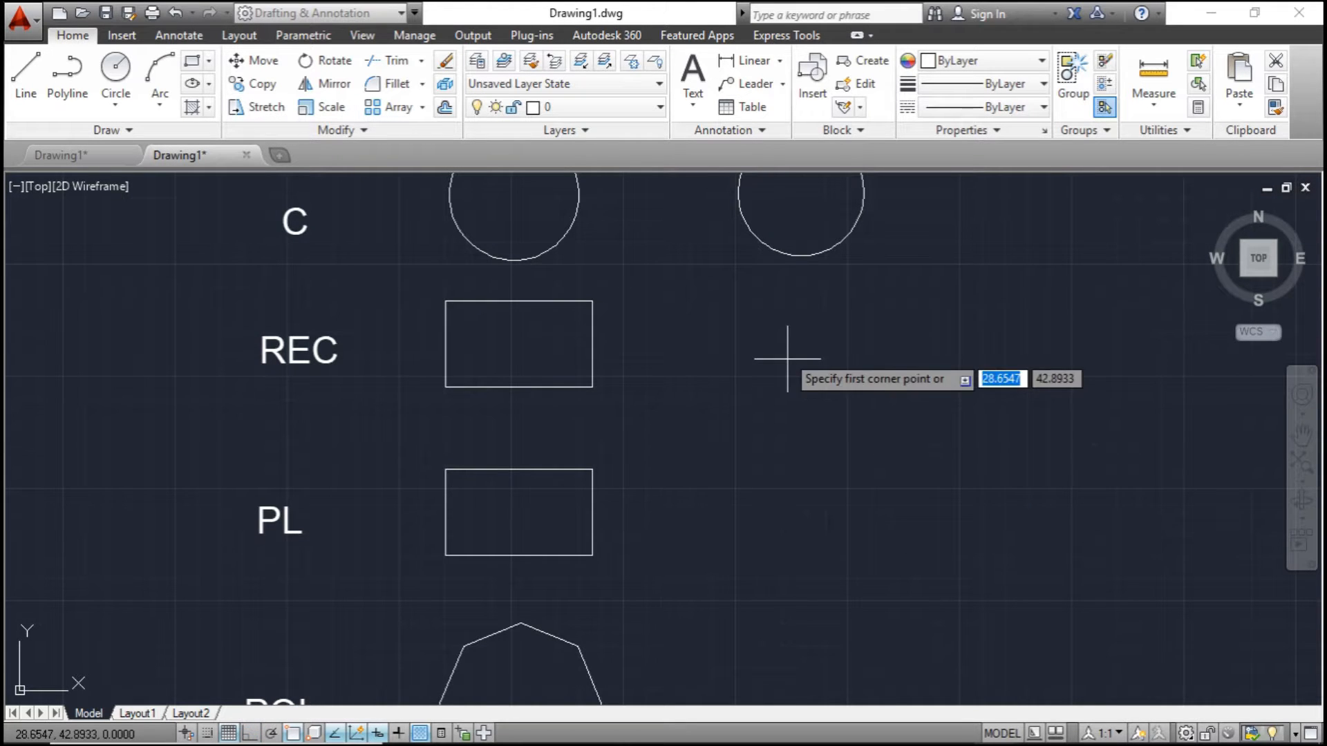
{"action": "left_click", "coordinate": [705, 300]}
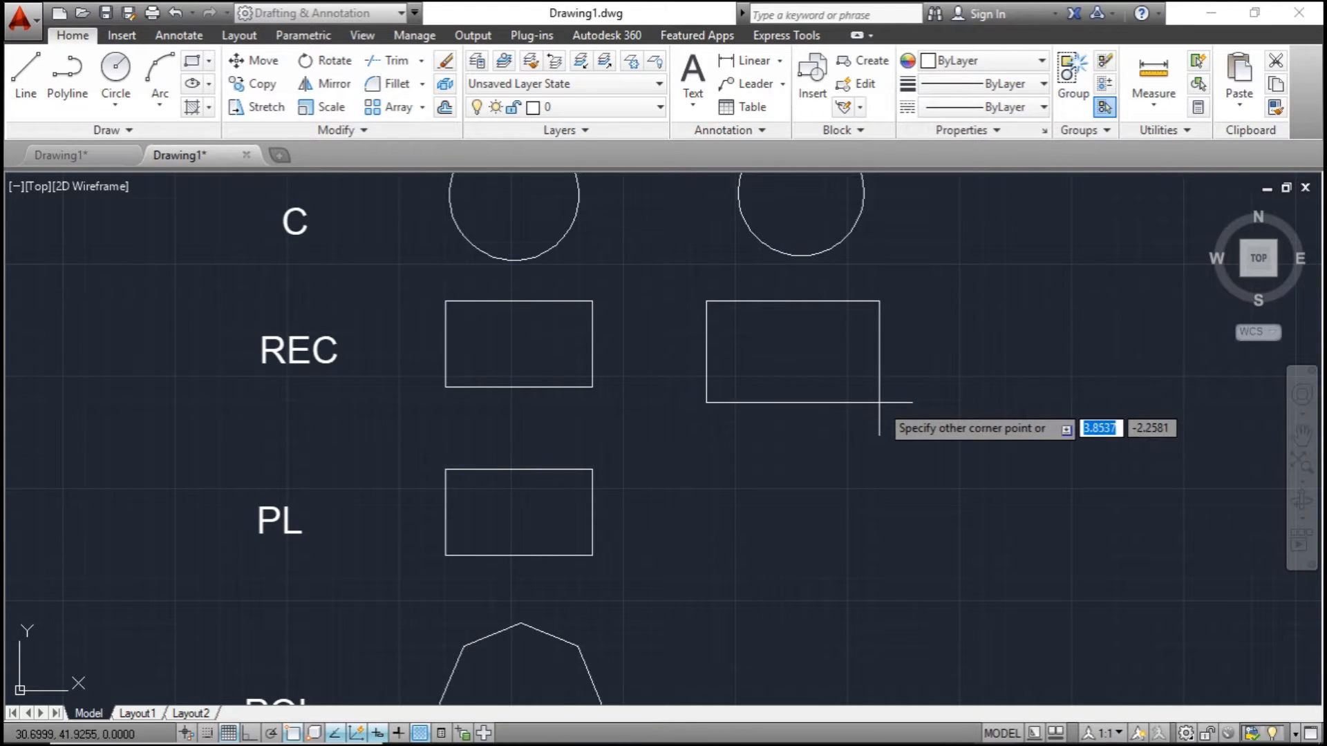
{"action": "left_click", "coordinate": [879, 402]}
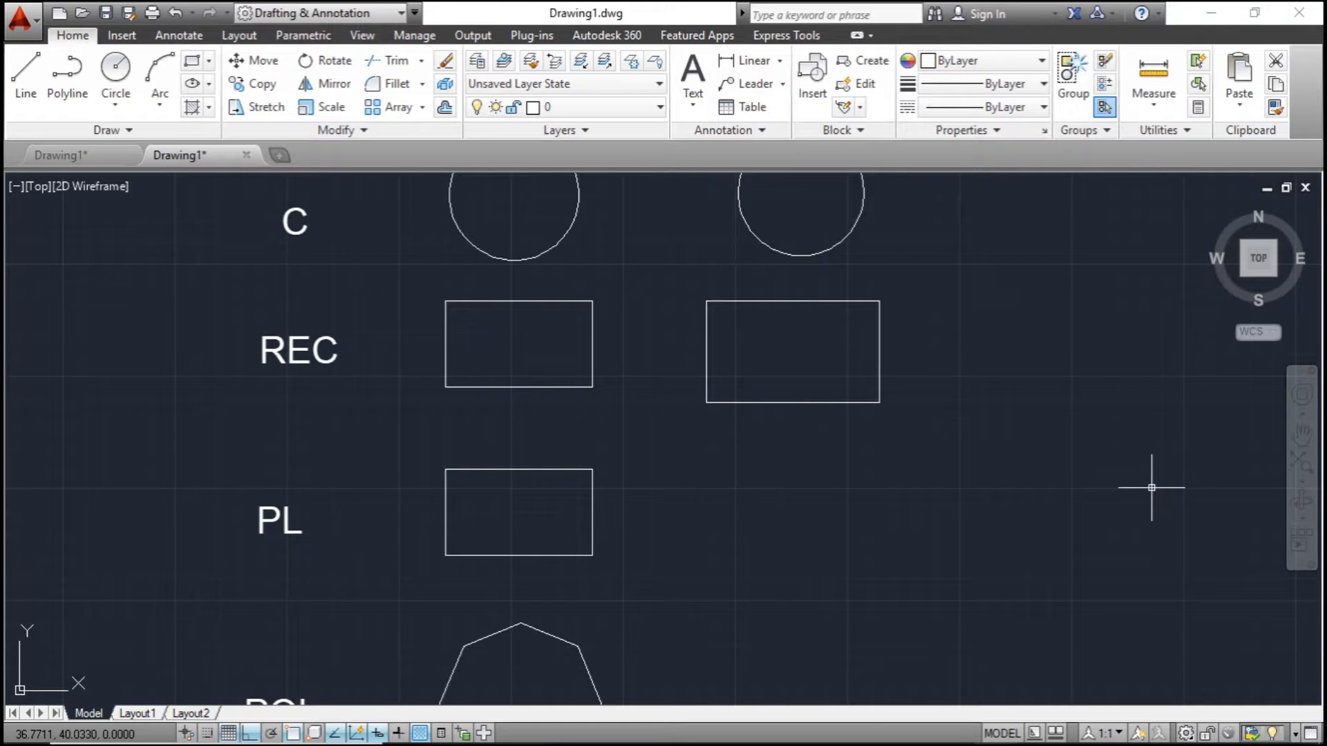
{"action": "left_click", "coordinate": [860, 380]}
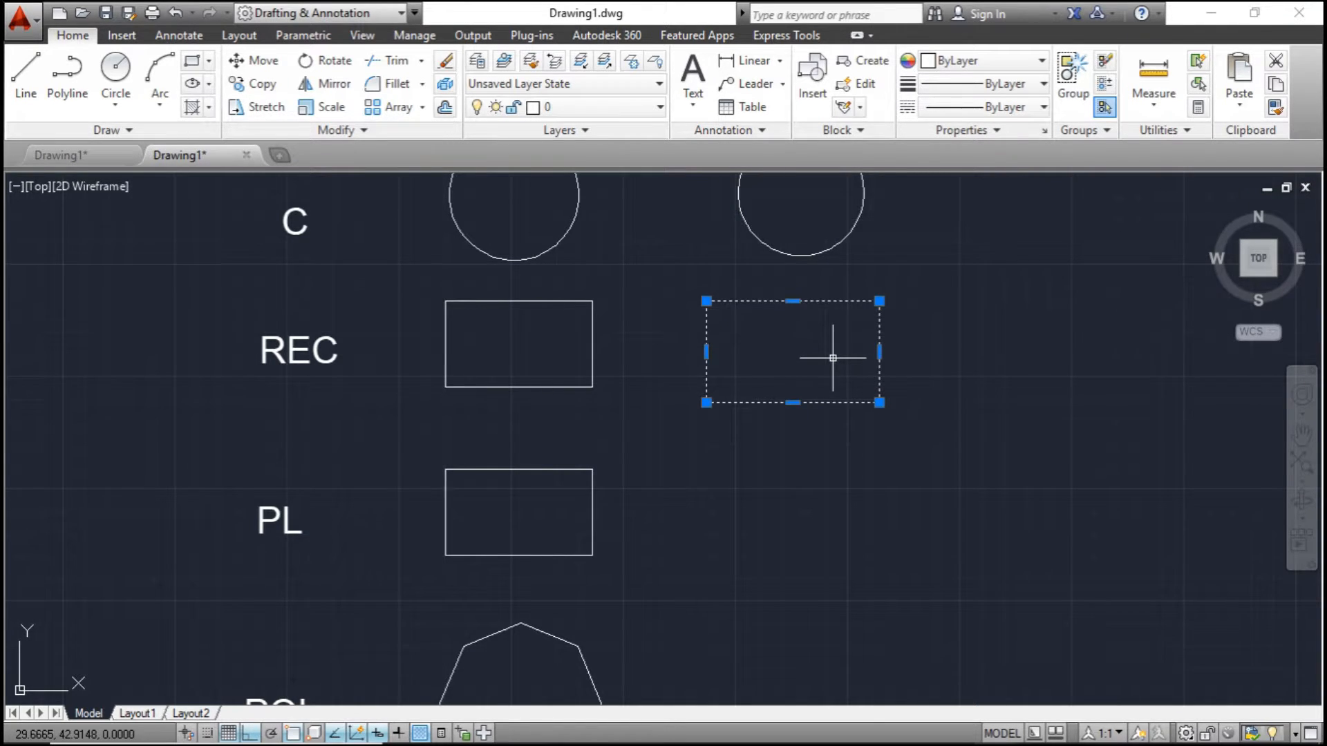
{"action": "key", "text": "Delete"}
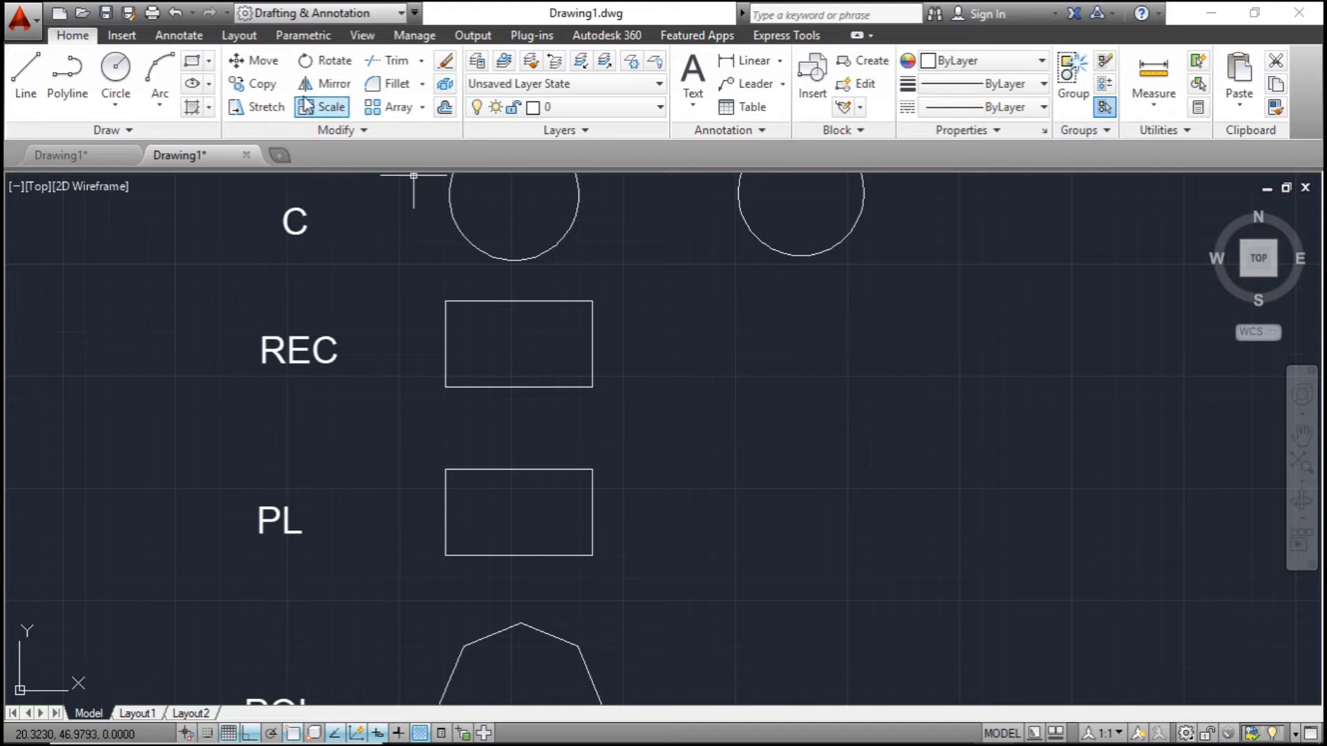
Step: Draw a rectangle about 3.8 by 2.1 units beside the sample rectangle in the REC row
{"action": "left_click", "coordinate": [192, 64]}
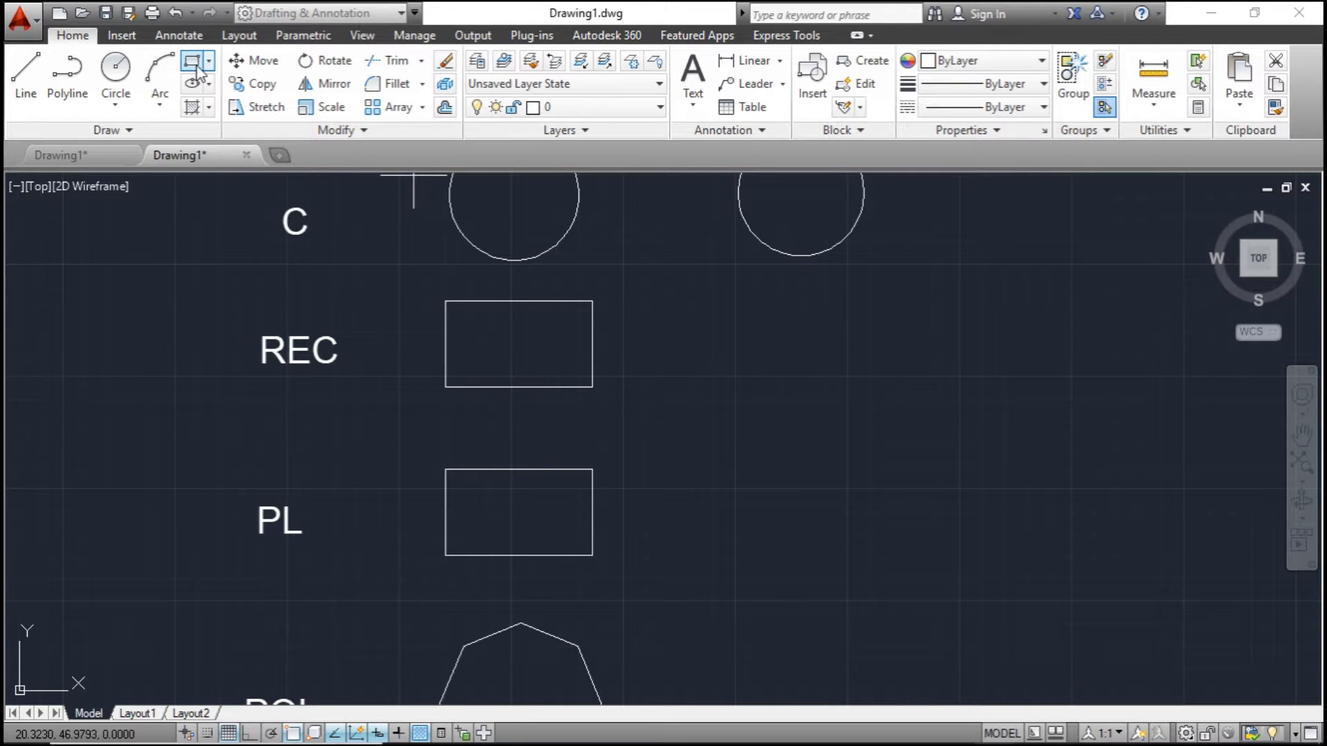
{"action": "left_click", "coordinate": [721, 300]}
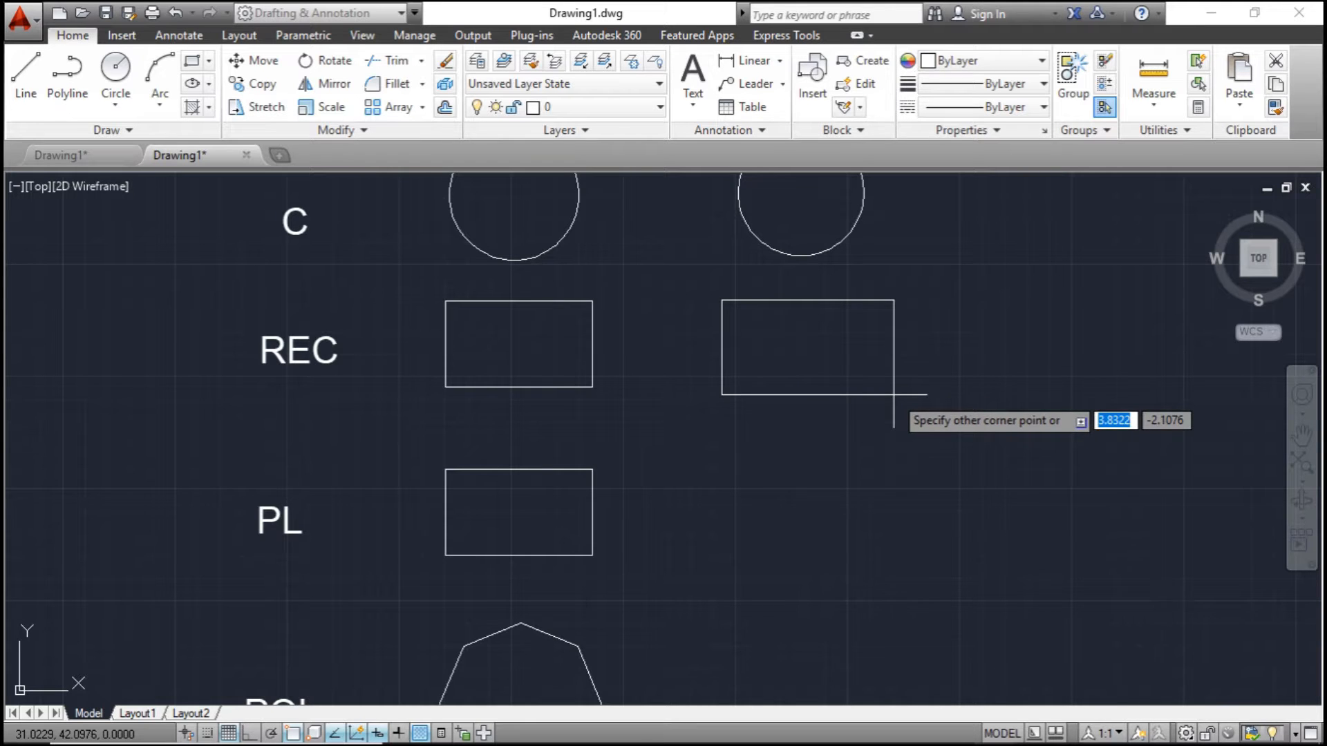
{"action": "left_click", "coordinate": [893, 394]}
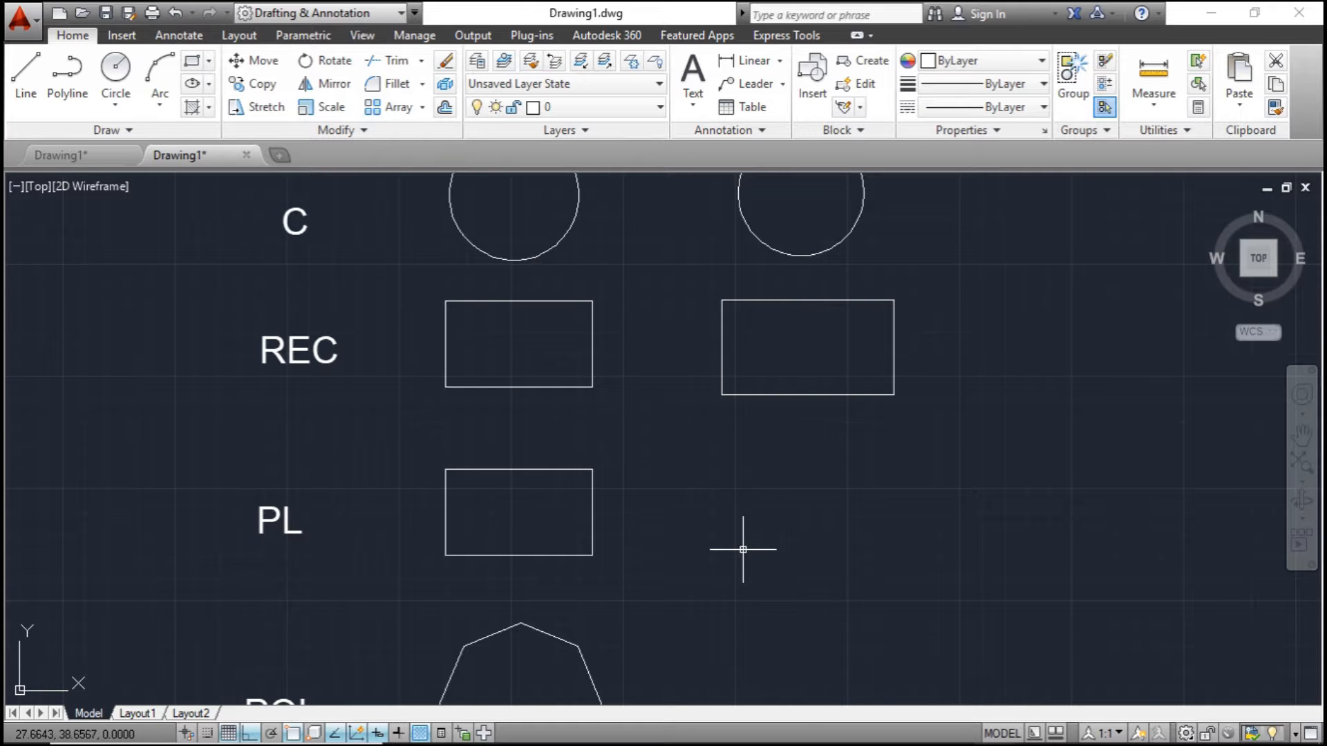
Step: Draw a closed polyline rectangle 3 units wide and 2 units high beside the sample in the PL row
{"action": "type", "text": "pl"}
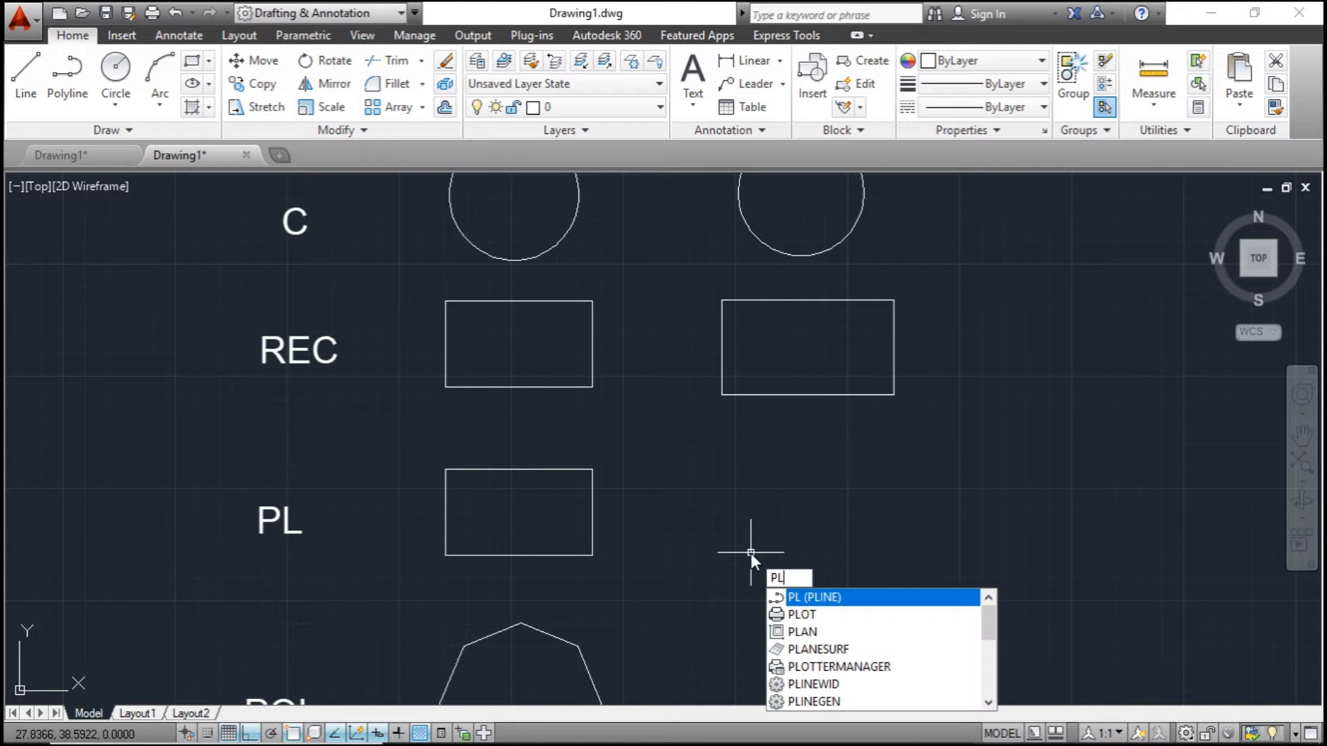
{"action": "key", "text": "Return"}
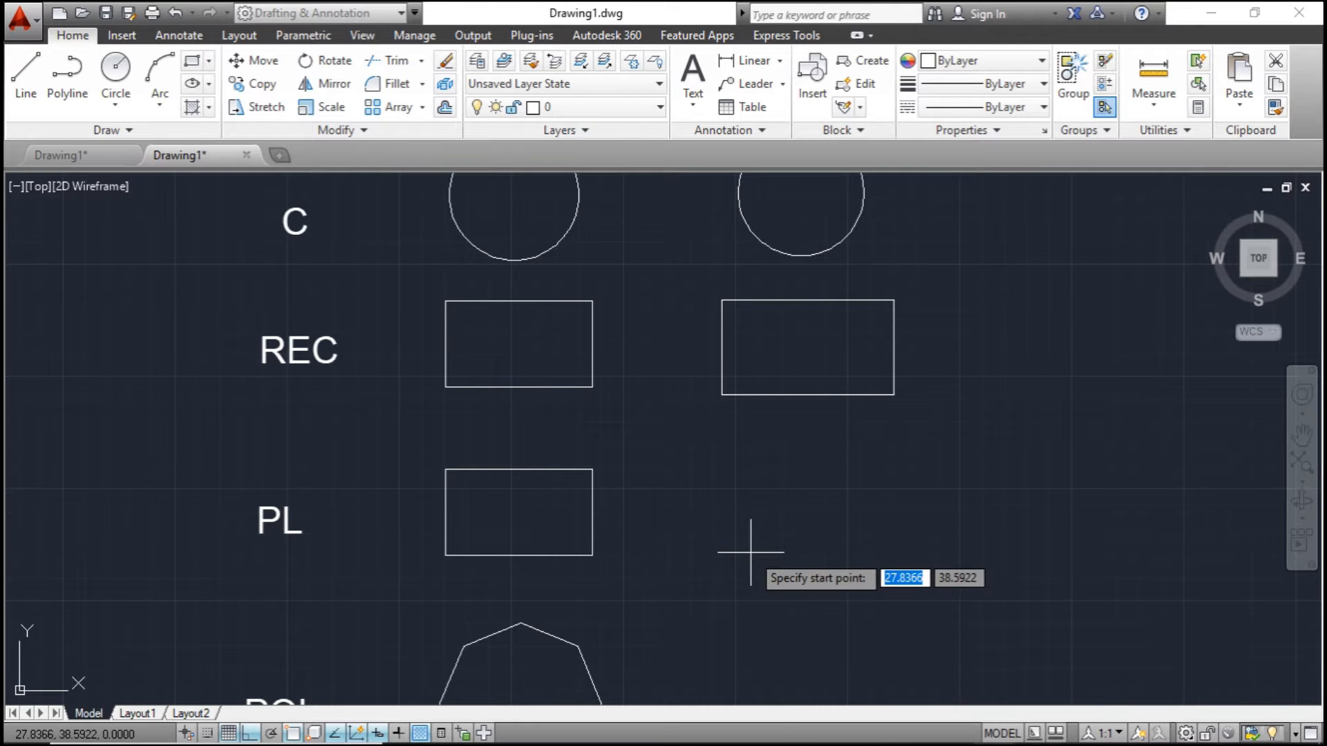
{"action": "left_click", "coordinate": [720, 463]}
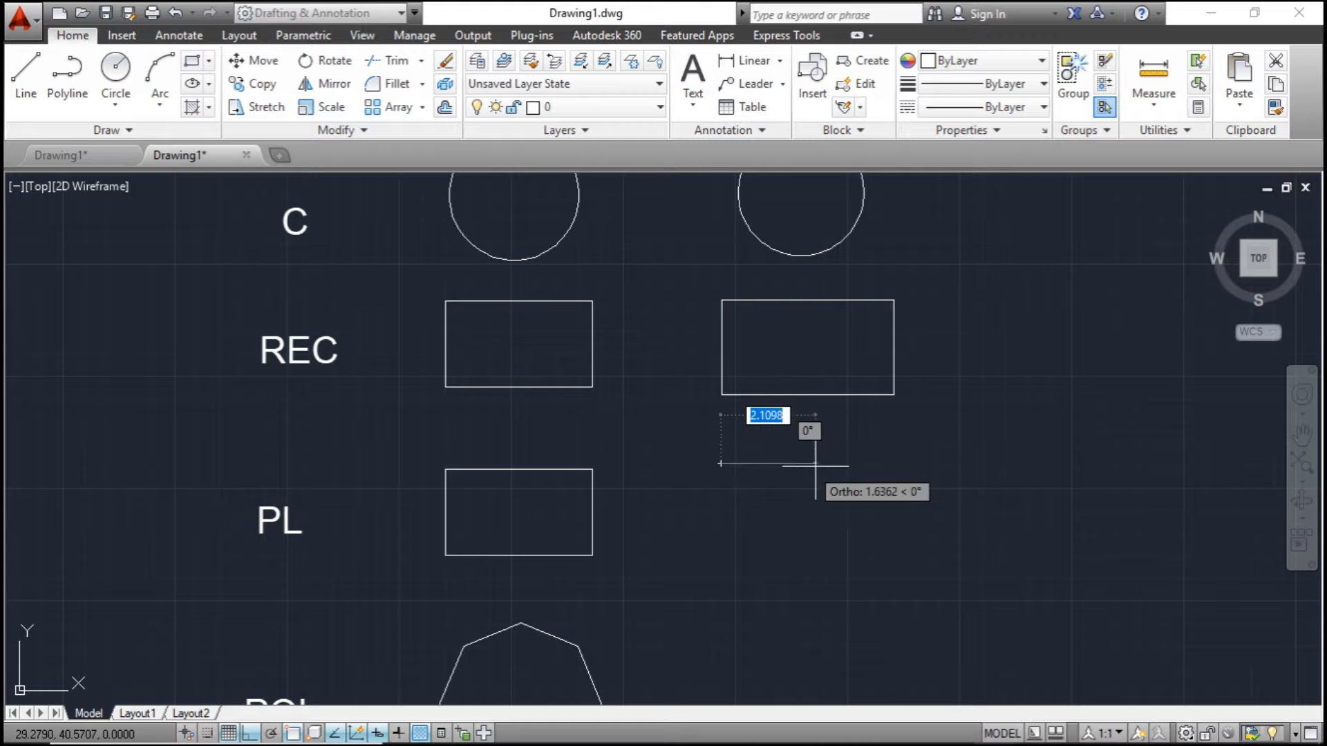
{"action": "type", "text": "3"}
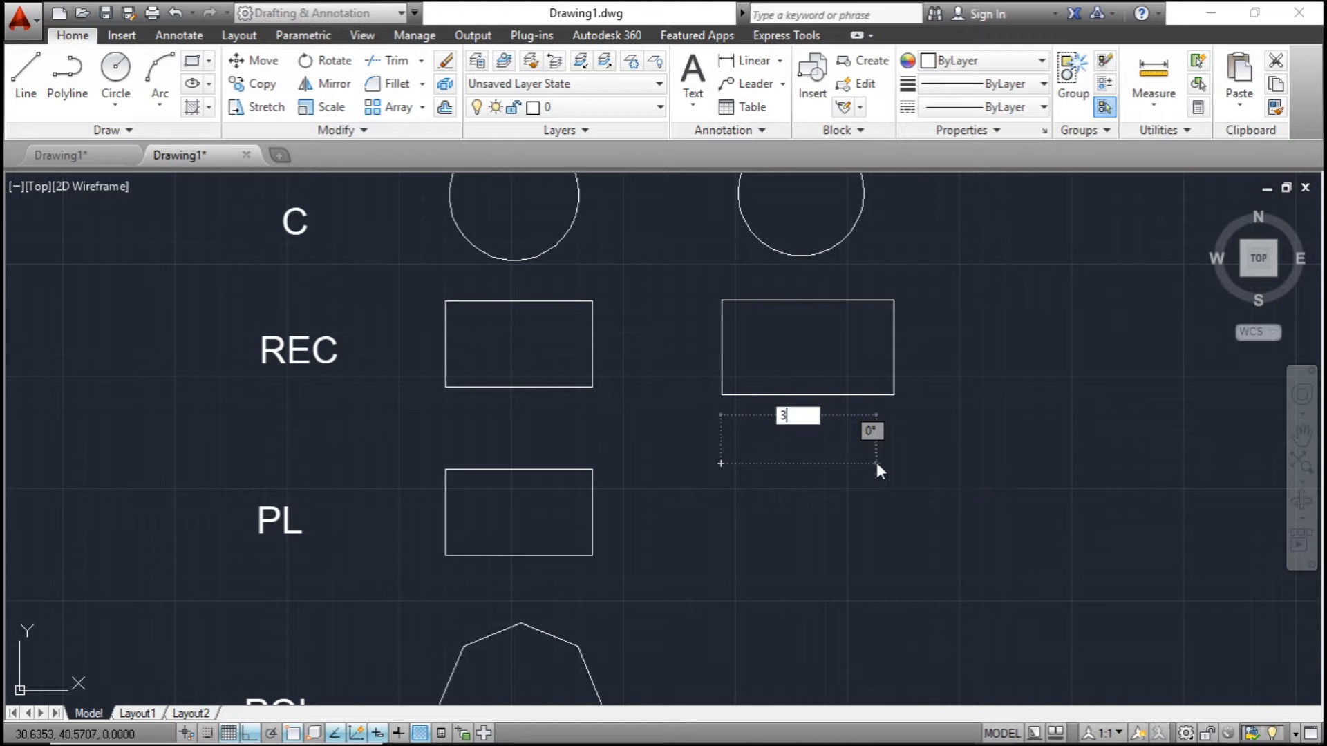
{"action": "key", "text": "Return"}
{"action": "type", "text": "2"}
{"action": "key", "text": "Return"}
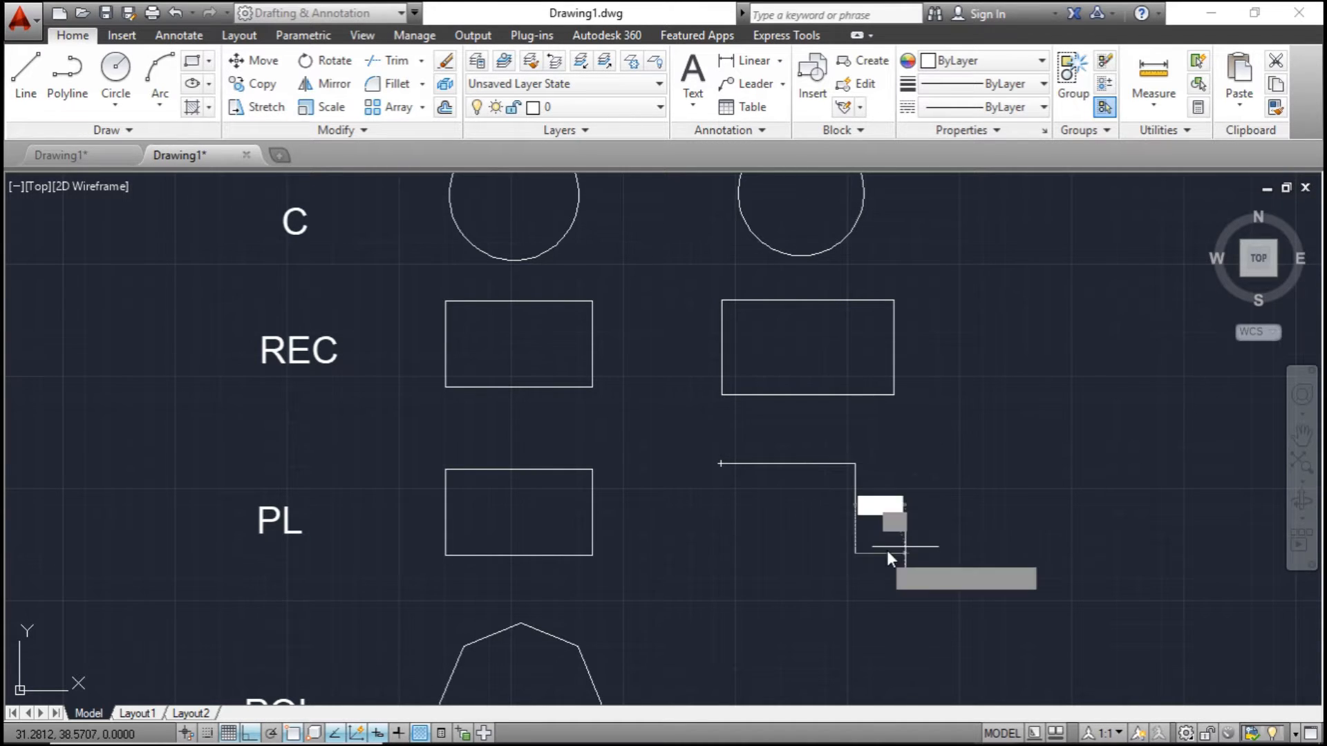
{"action": "type", "text": "3"}
{"action": "key", "text": "Return"}
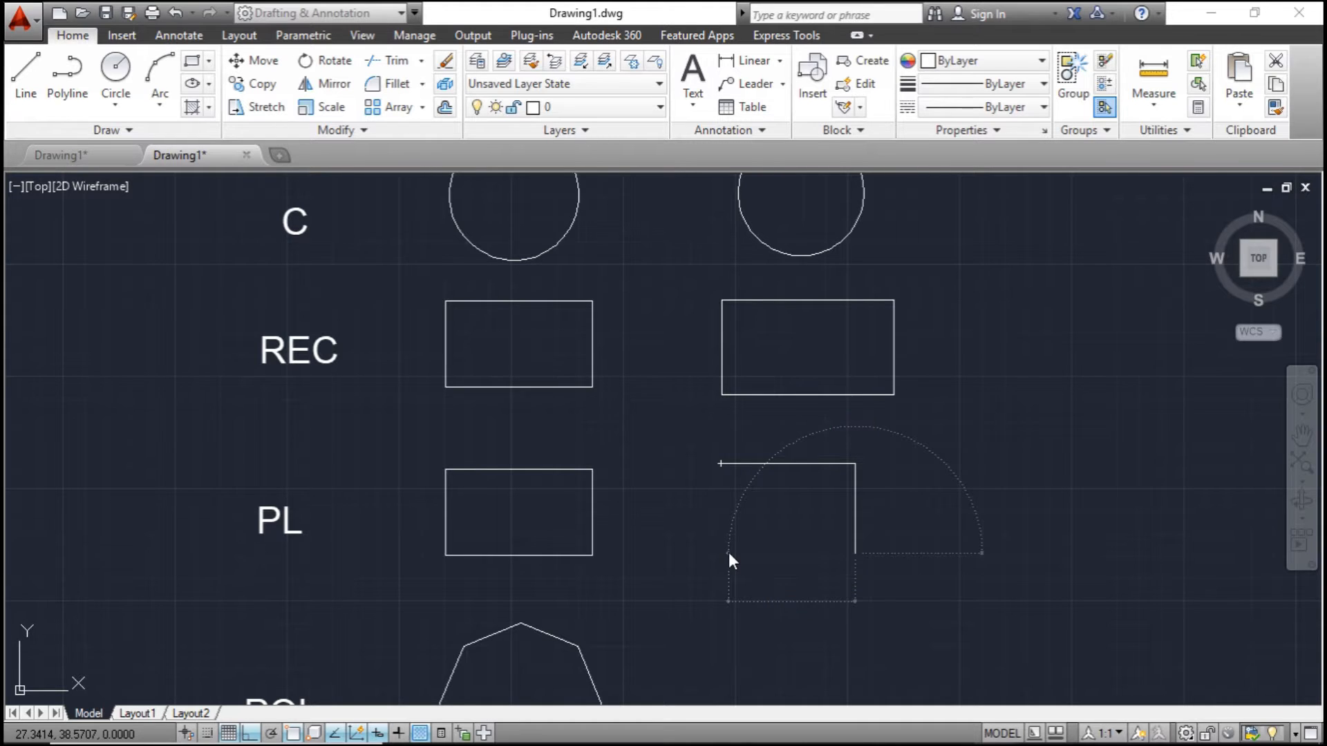
{"action": "left_click", "coordinate": [720, 463]}
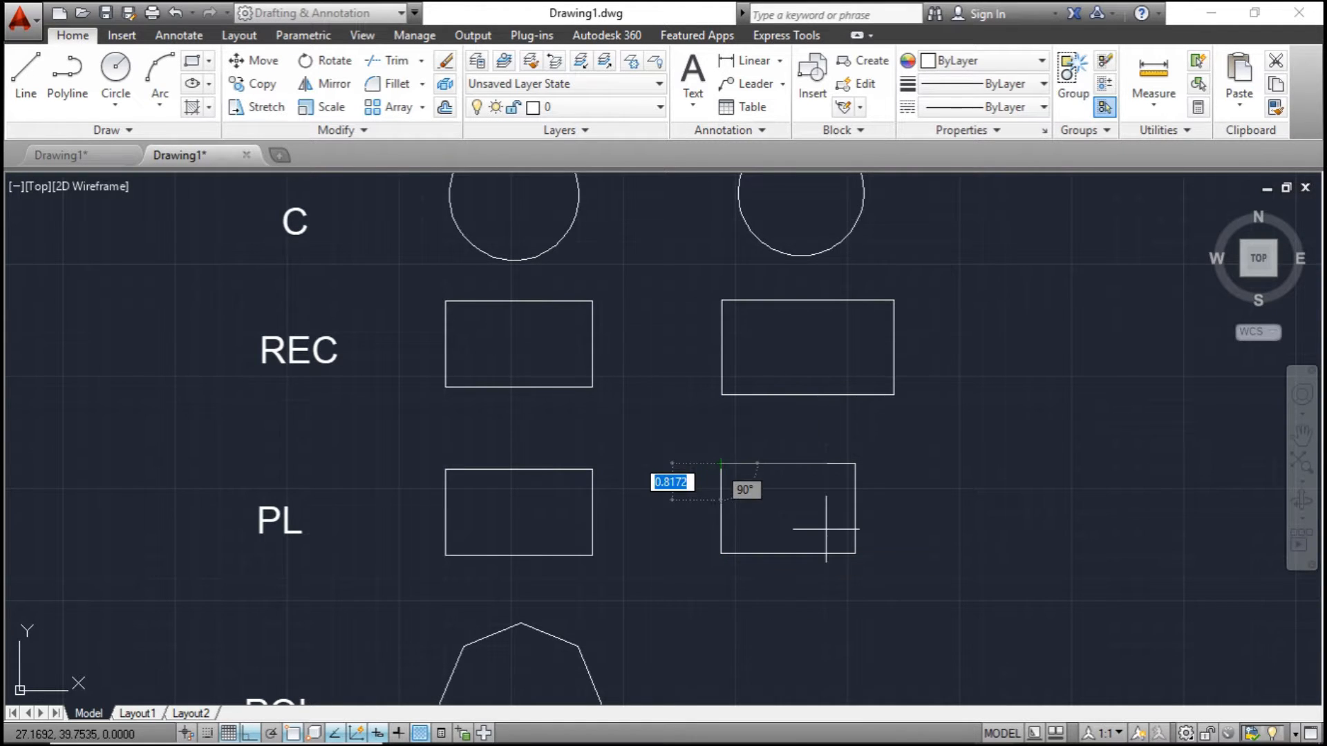
{"action": "key", "text": "Return"}
{"action": "left_click", "coordinate": [720, 465]}
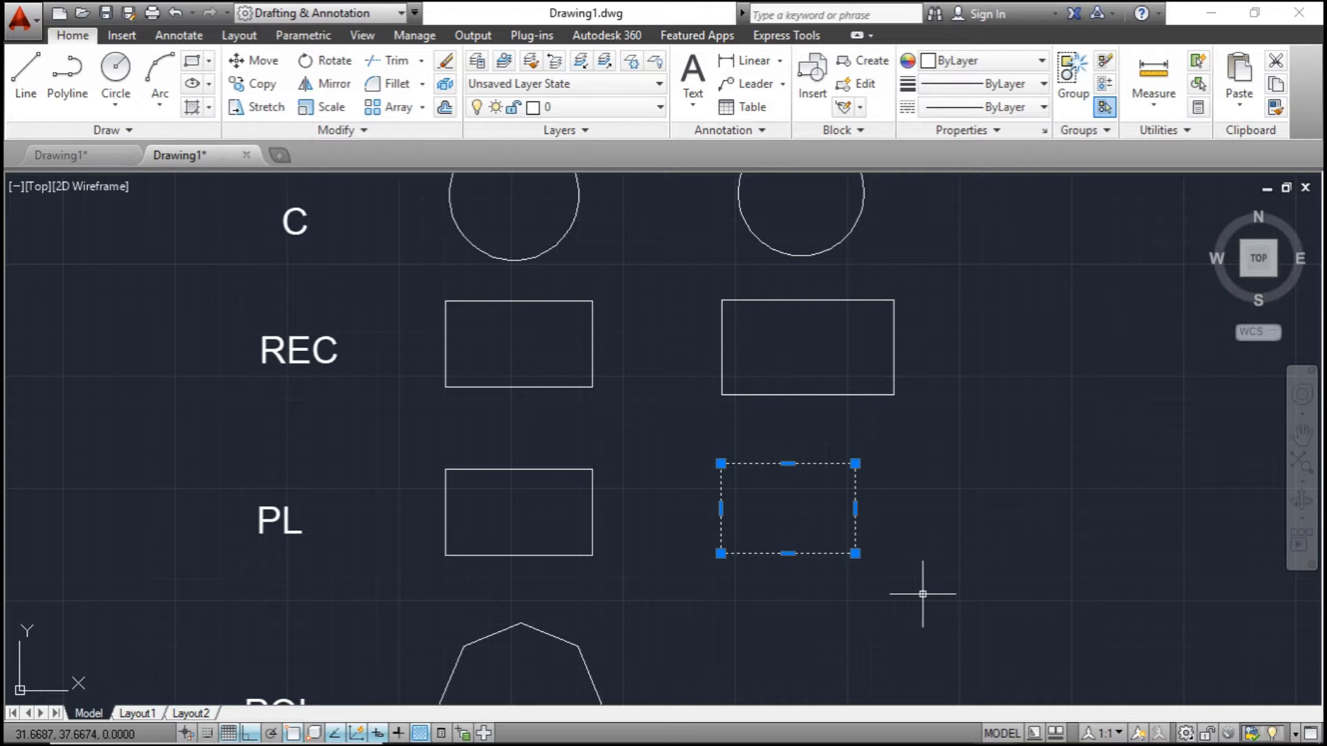
{"action": "key", "text": "Escape"}
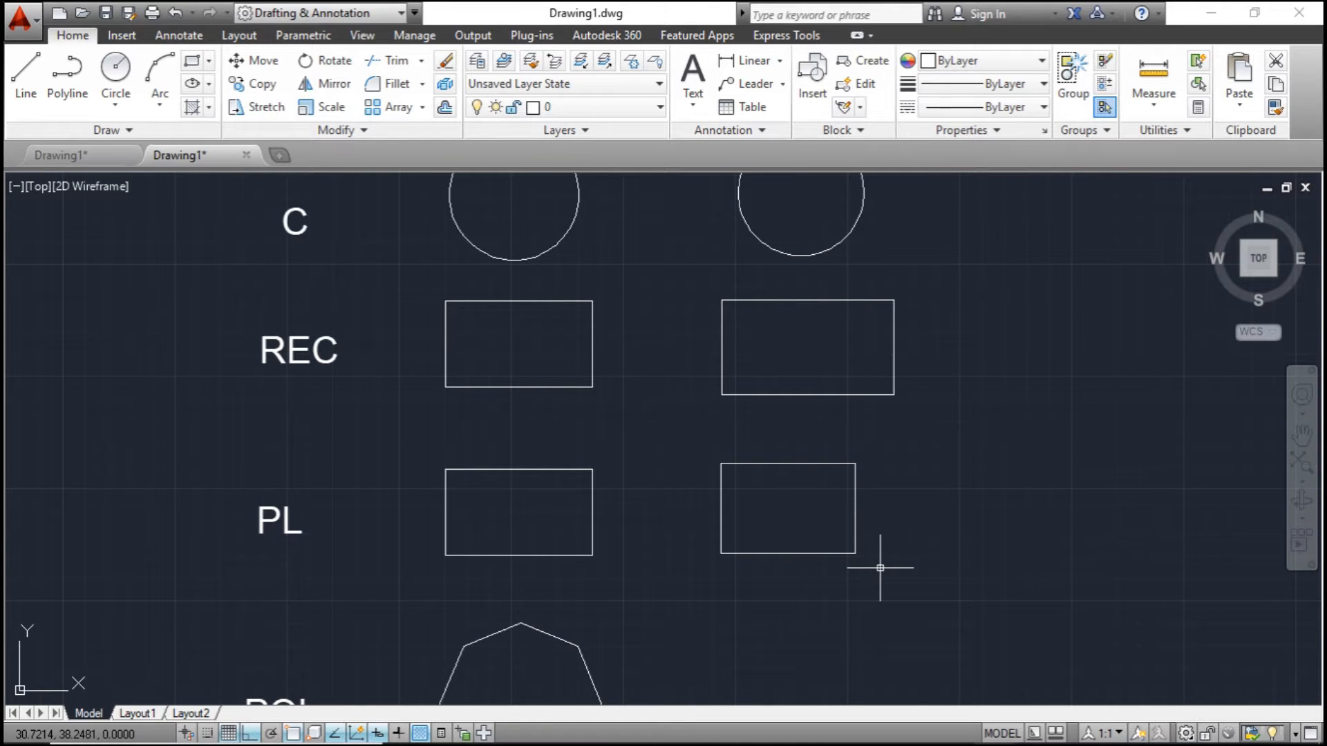
Step: Draw a 3 by 2 unit rectangle from separate lines beside the polyline rectangle in the PL row
{"action": "type", "text": "l"}
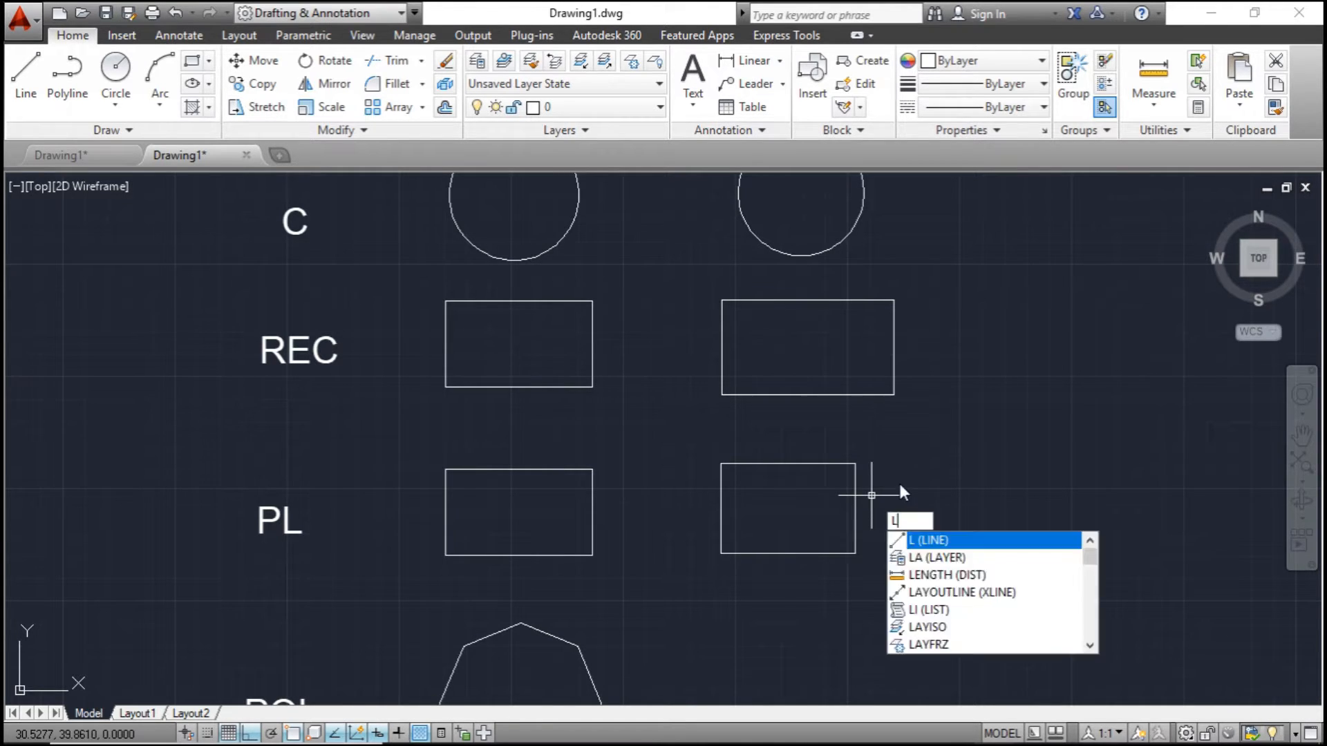
{"action": "key", "text": "Return"}
{"action": "left_click", "coordinate": [900, 464]}
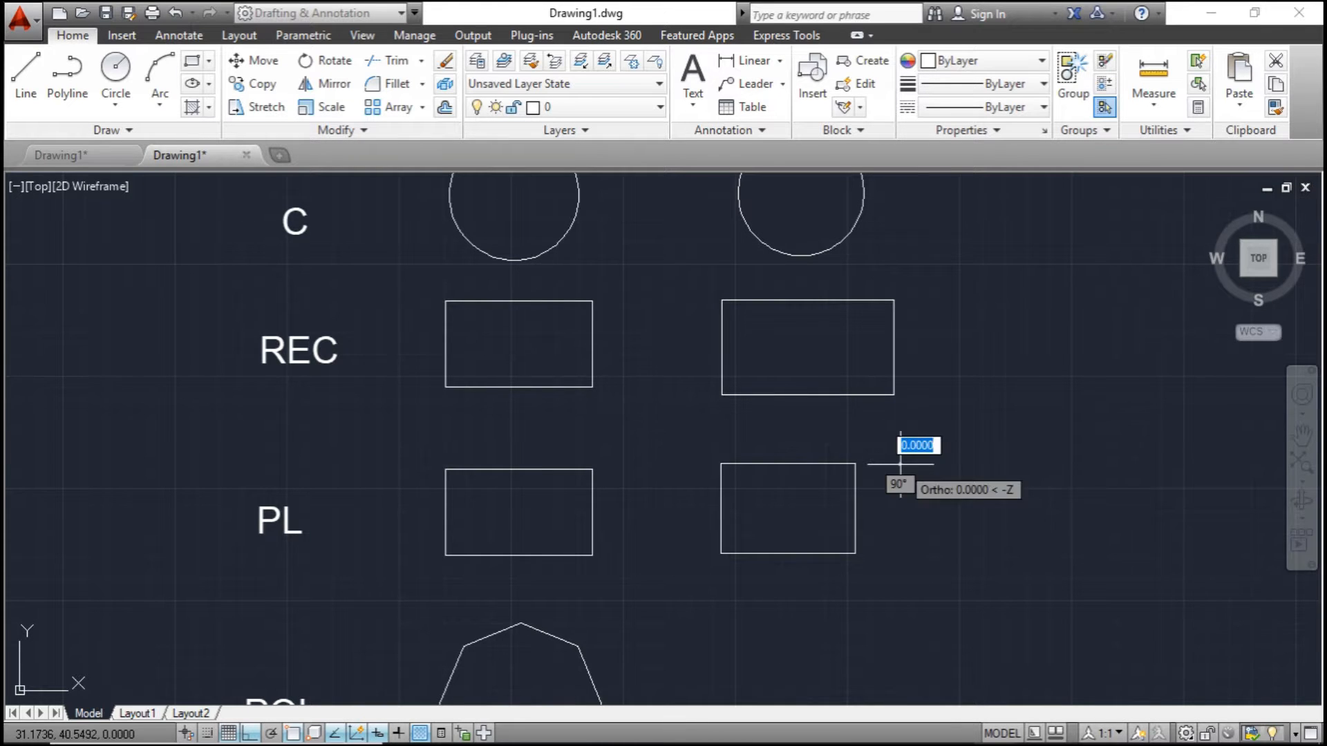
{"action": "type", "text": "3"}
{"action": "key", "text": "Return"}
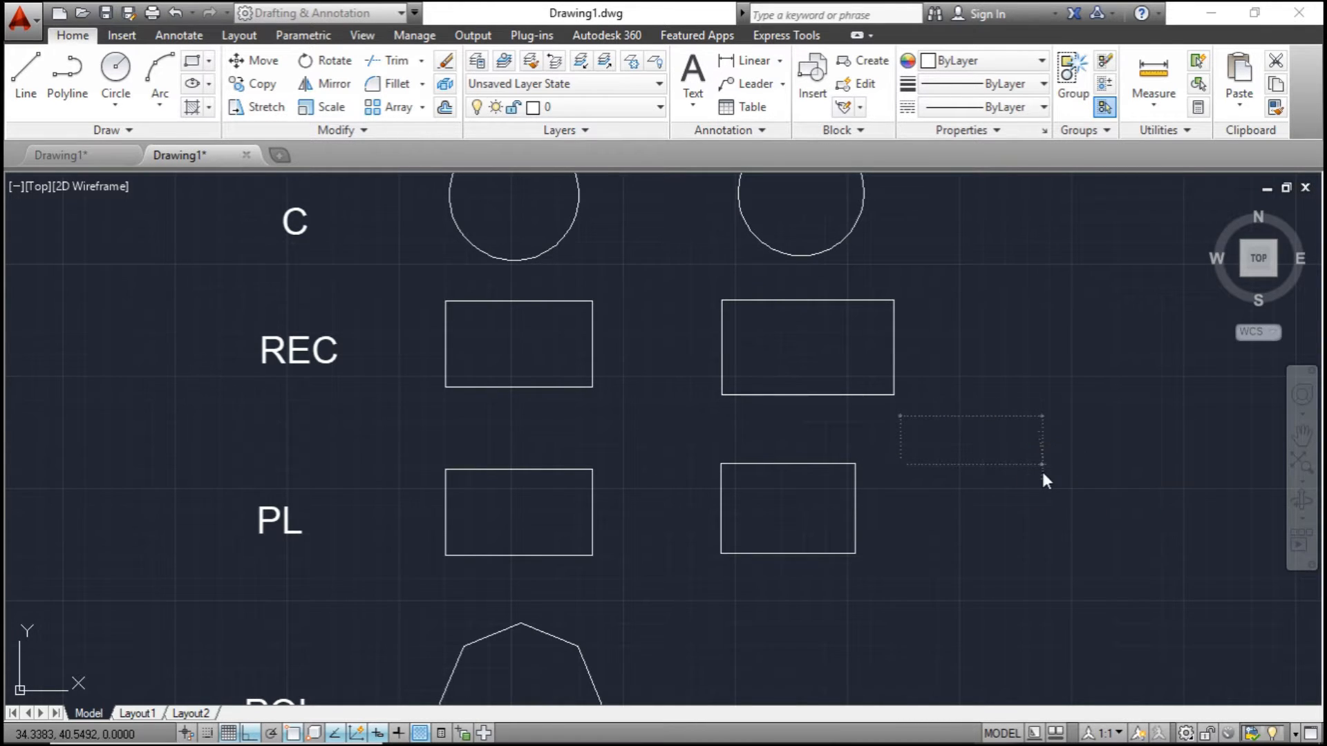
{"action": "type", "text": "2"}
{"action": "key", "text": "Return"}
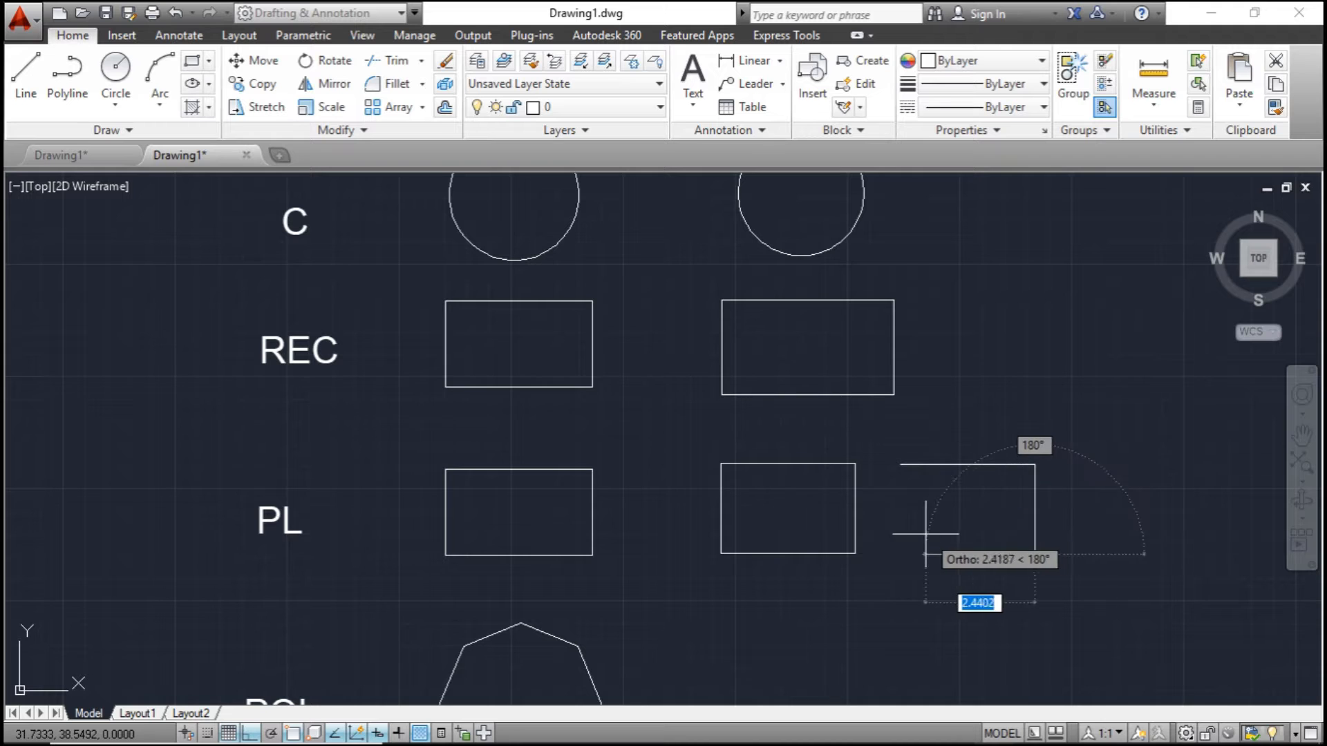
{"action": "type", "text": "3"}
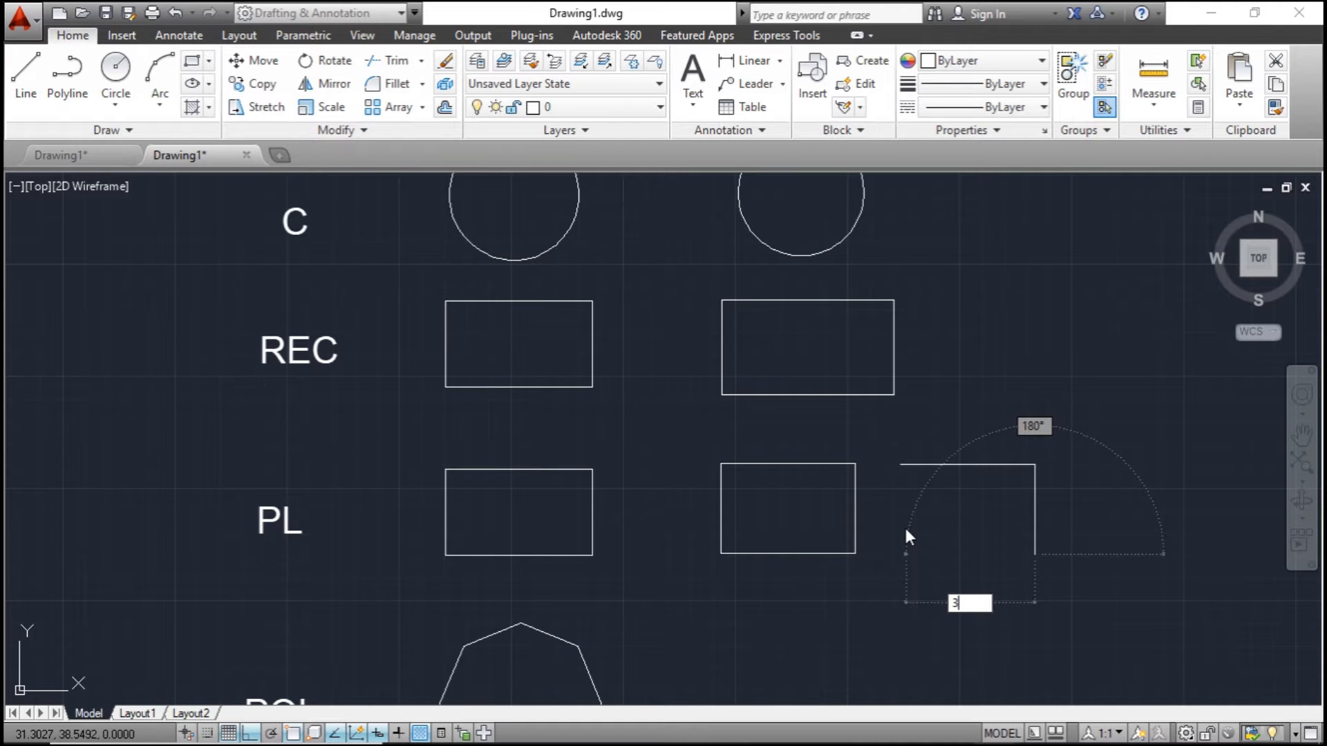
{"action": "key", "text": "Return"}
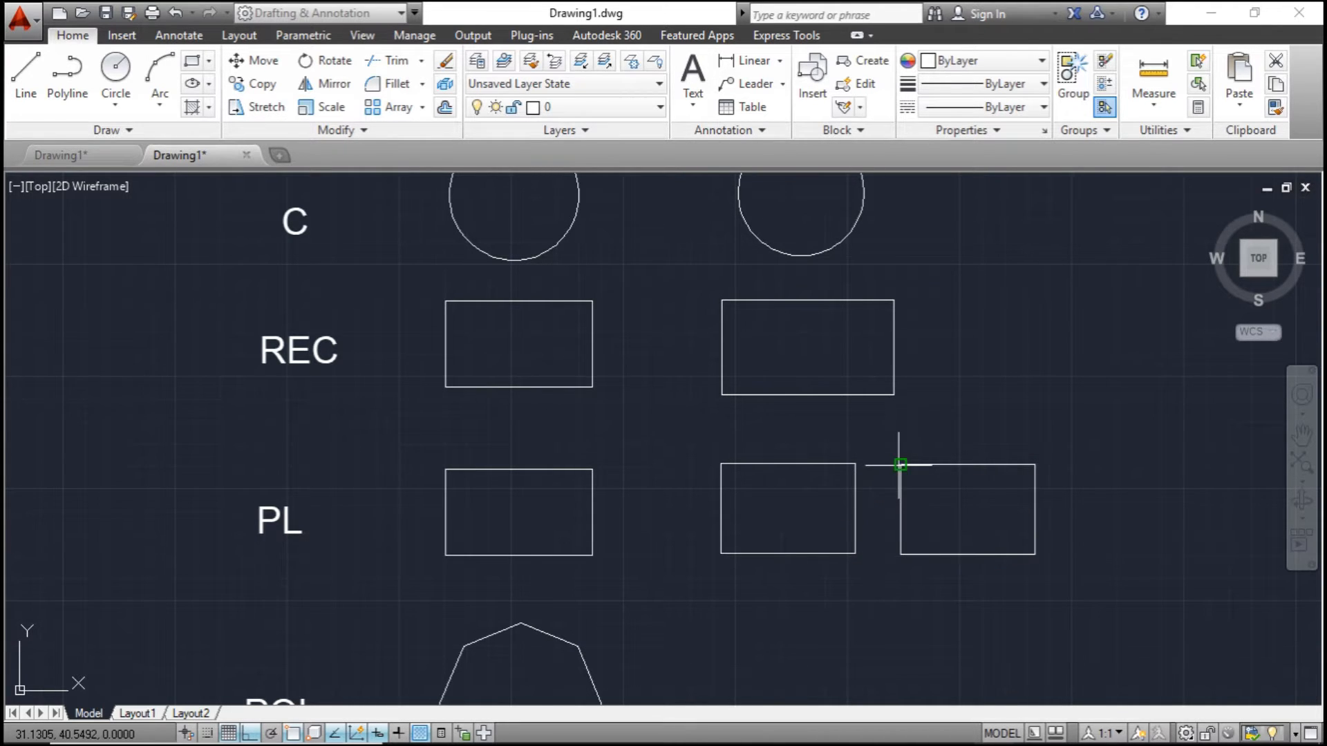
{"action": "left_click", "coordinate": [906, 539]}
{"action": "key", "text": "Return"}
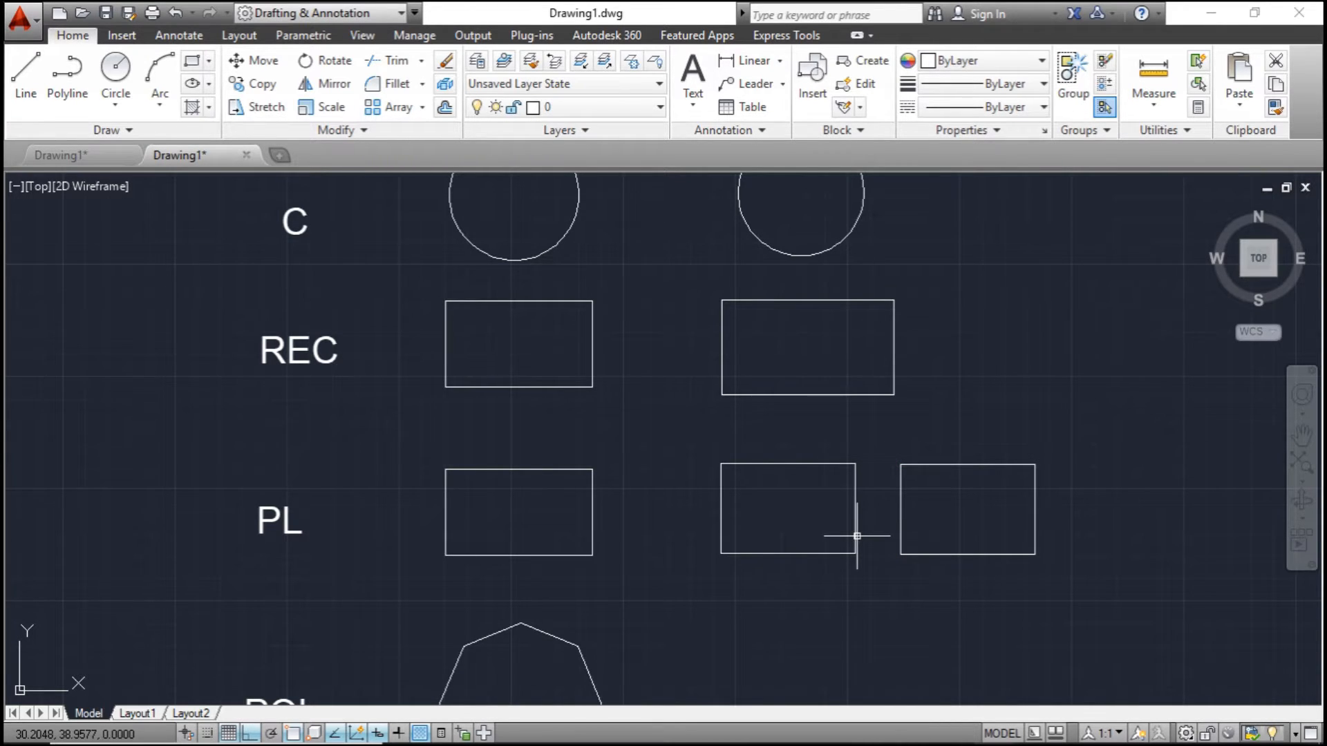
Step: Compare how the polyline rectangle and the rectangle made of separate lines select, picking each side of the latter individually
{"action": "left_click", "coordinate": [856, 532]}
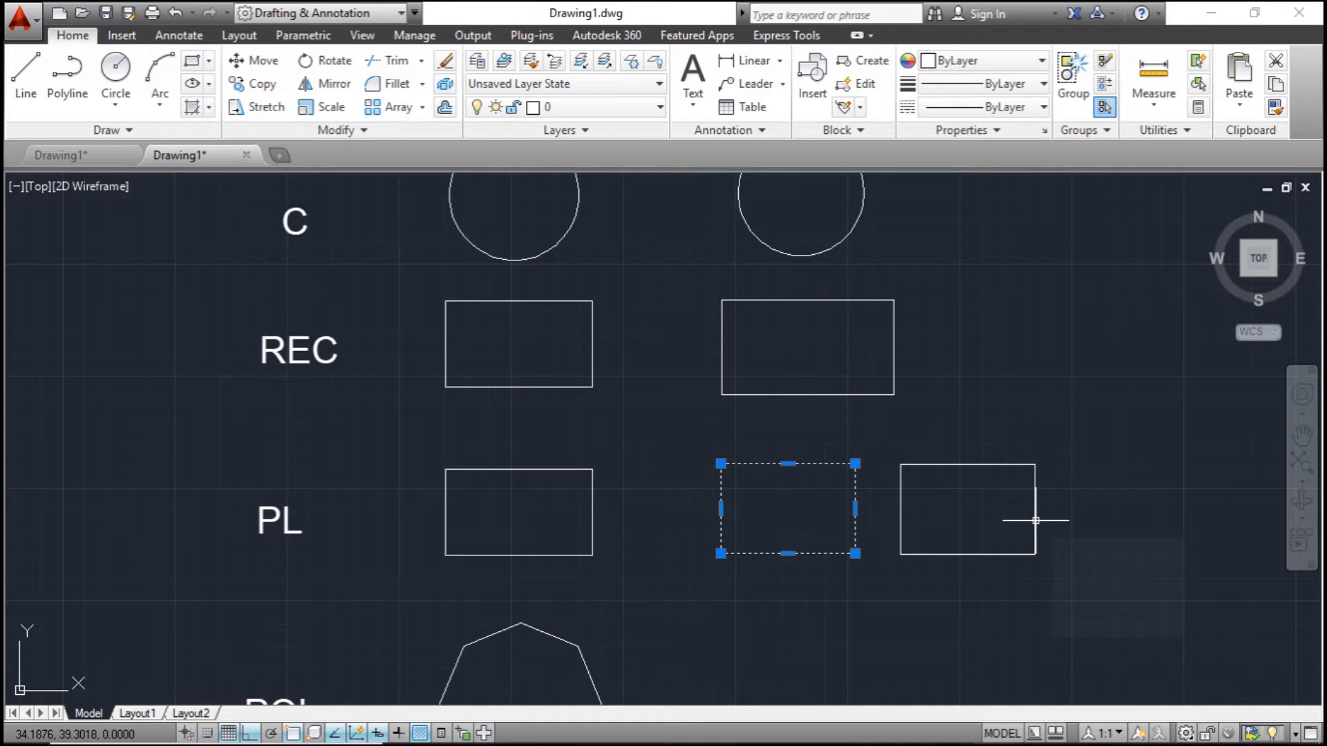
{"action": "mouse_move", "coordinate": [1035, 520]}
{"action": "key", "text": "Escape"}
{"action": "left_click", "coordinate": [1035, 515]}
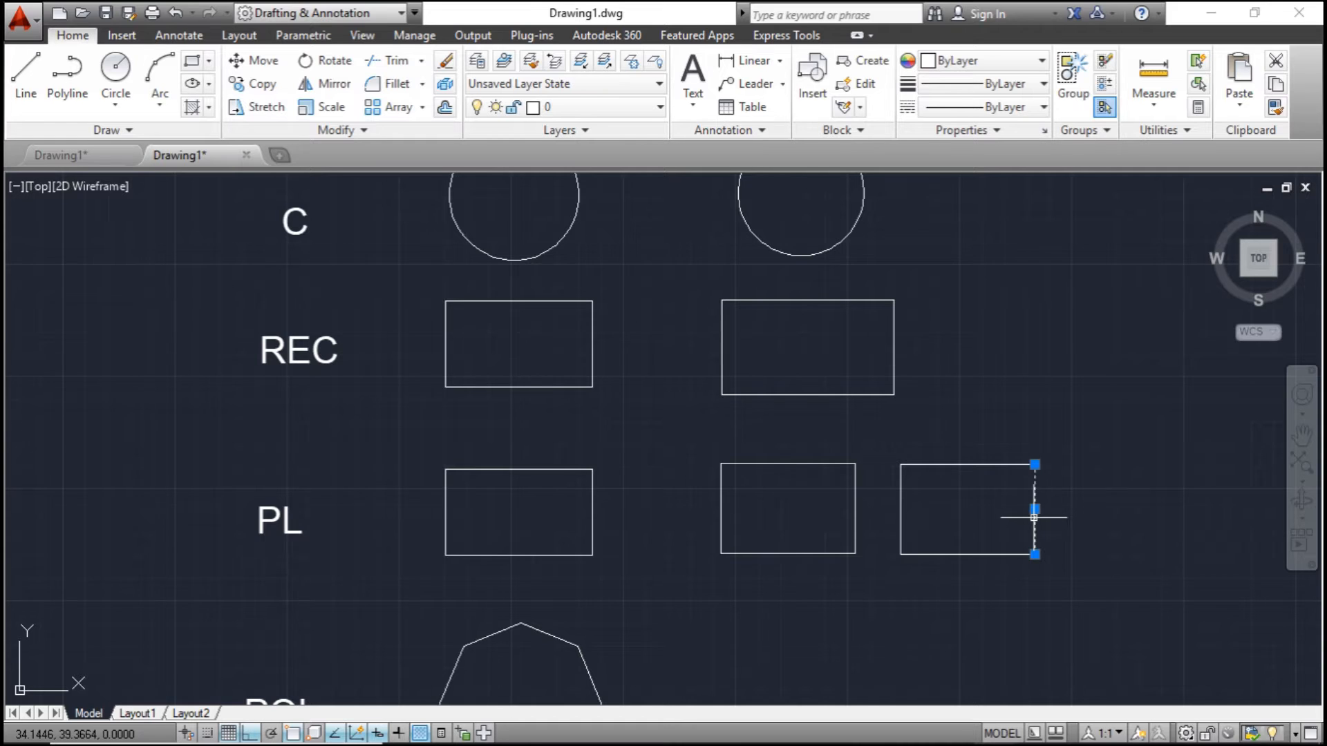
{"action": "left_click", "coordinate": [981, 464]}
{"action": "left_click", "coordinate": [900, 508]}
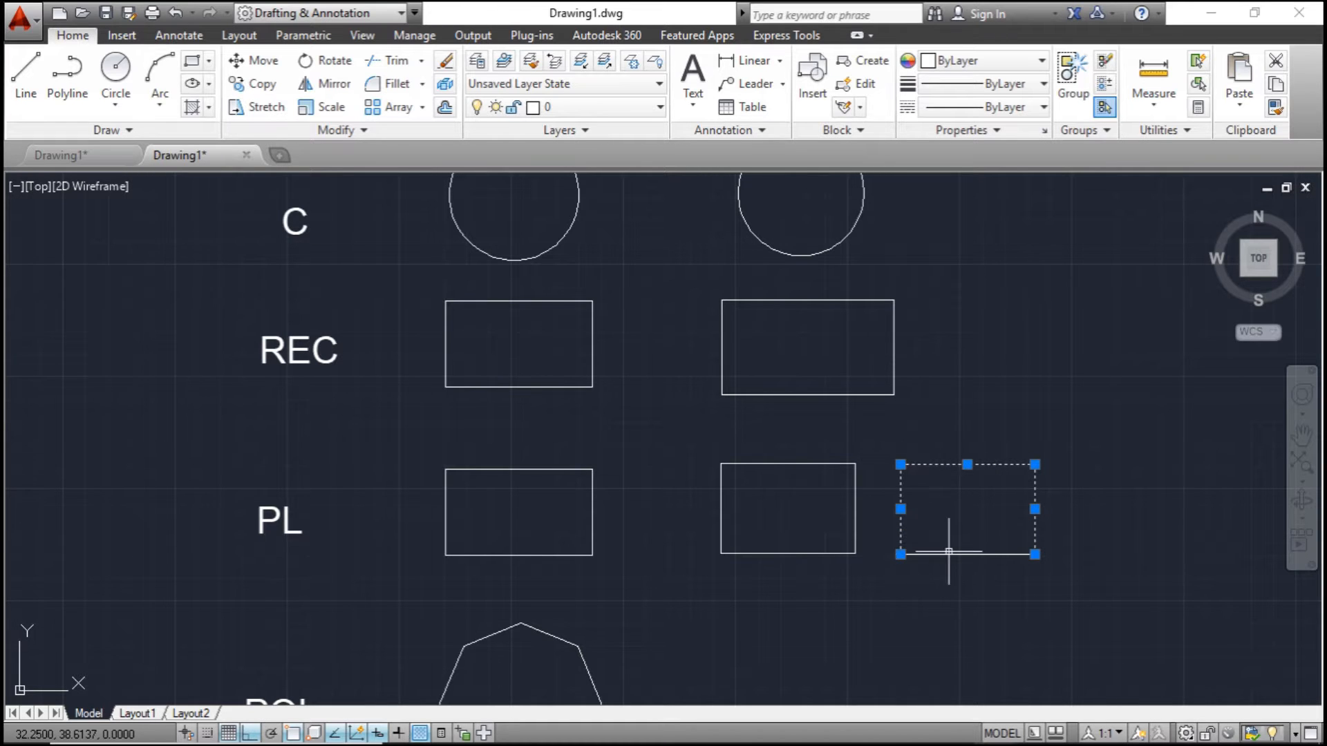
{"action": "left_click", "coordinate": [948, 552]}
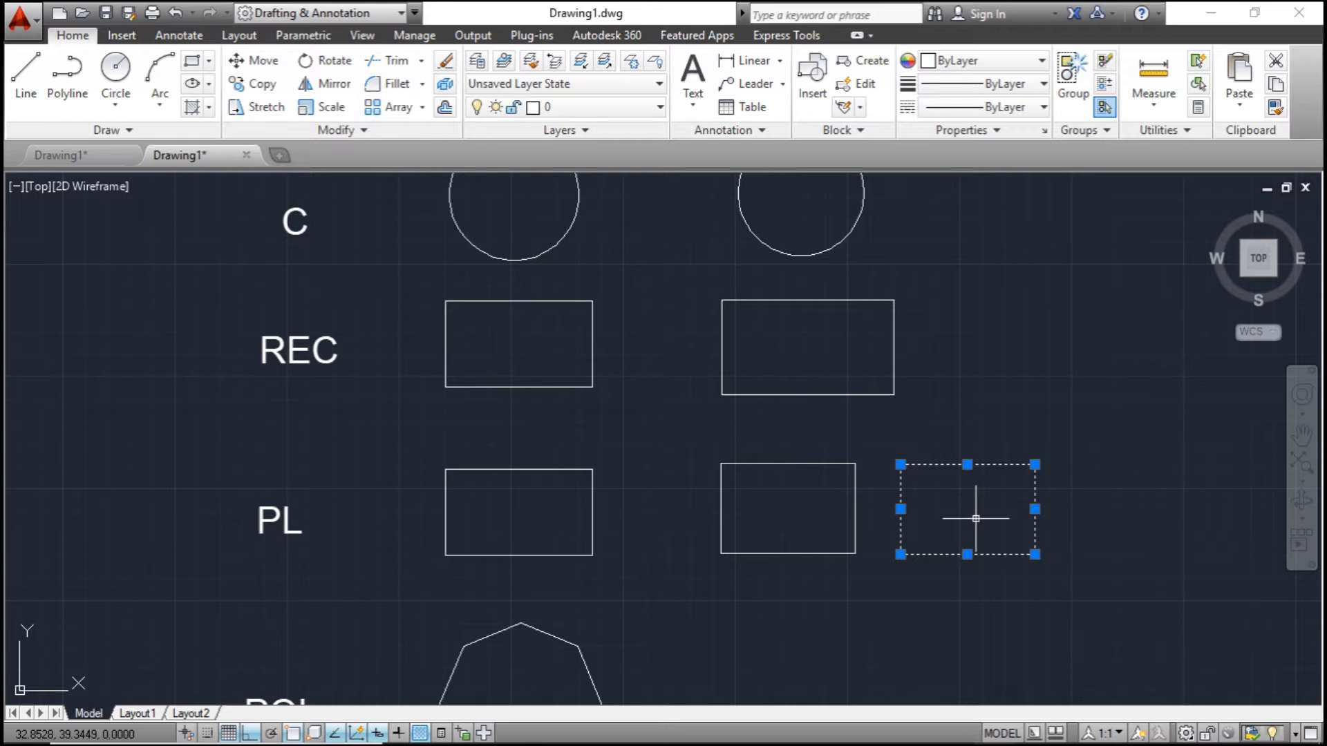
{"action": "key", "text": "Escape"}
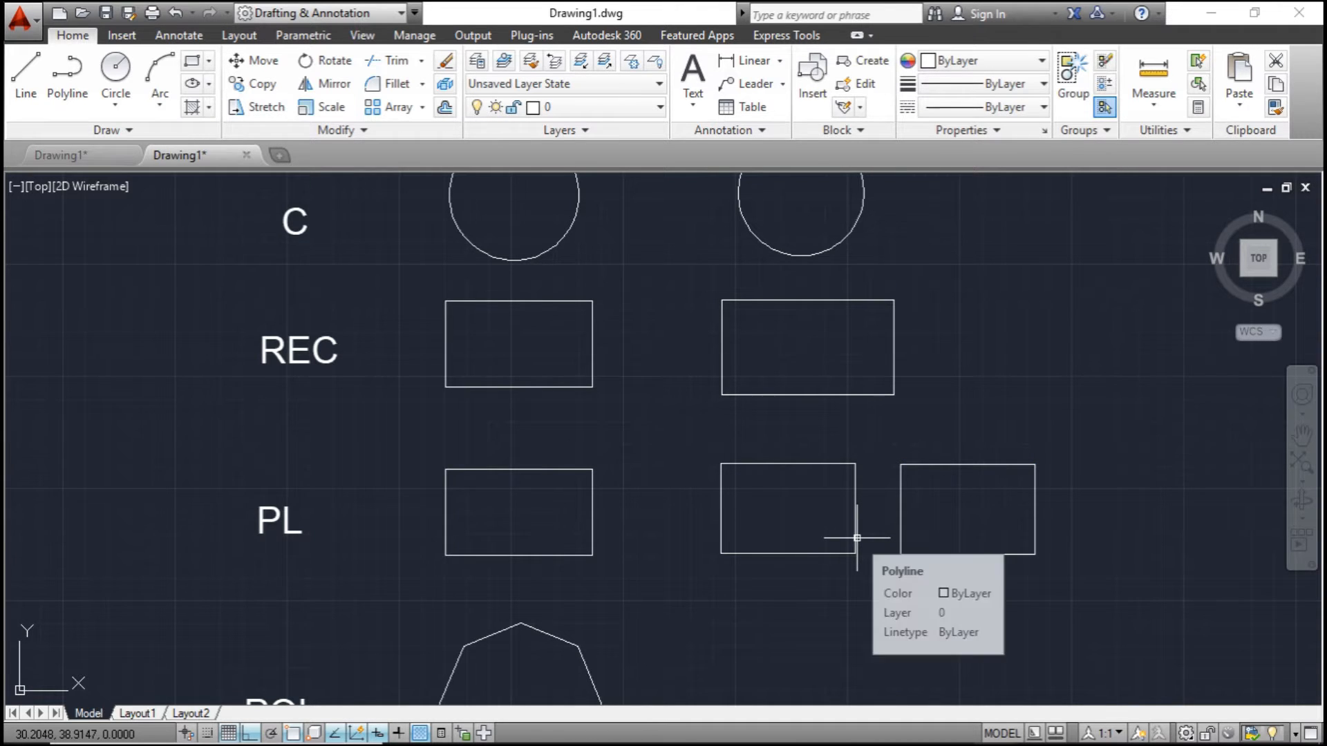
Step: Erase the four separate lines forming the extra rectangle in the PL row, keeping the polyline rectangle
{"action": "left_click", "coordinate": [857, 537]}
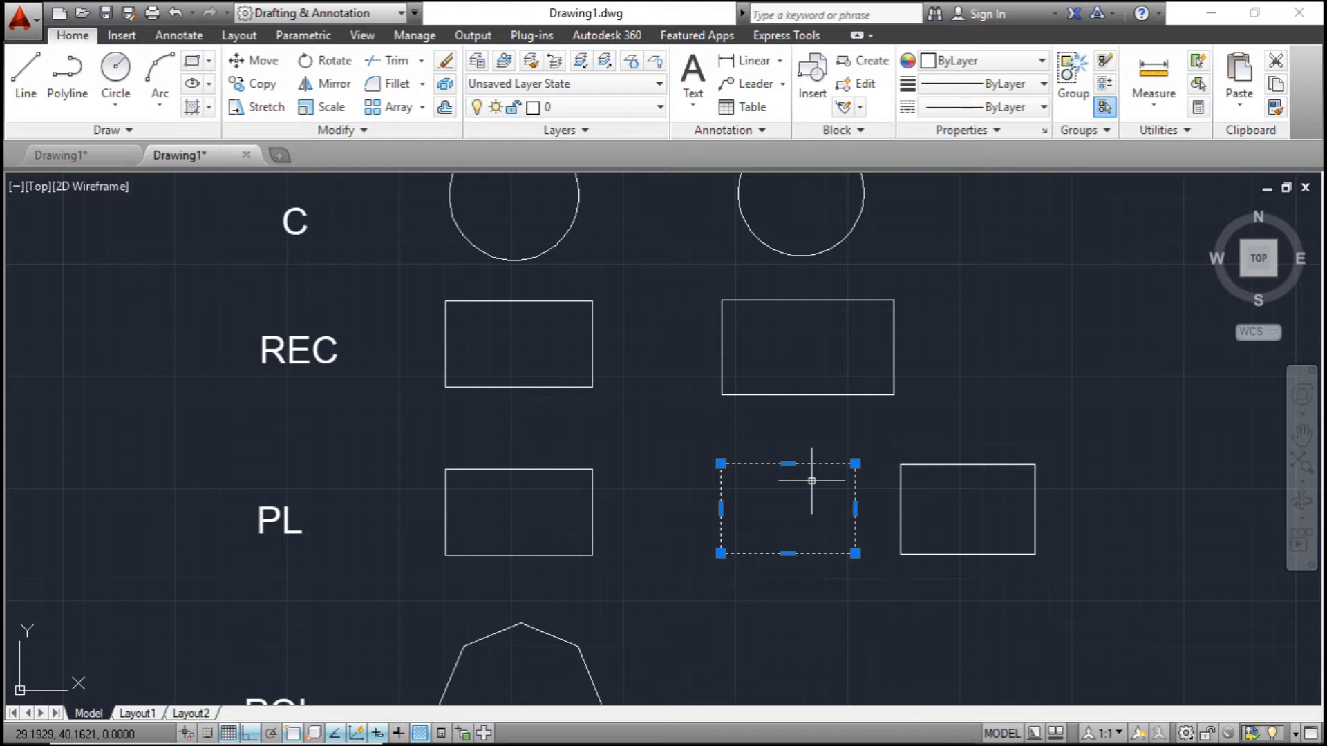
{"action": "left_click", "coordinate": [943, 467]}
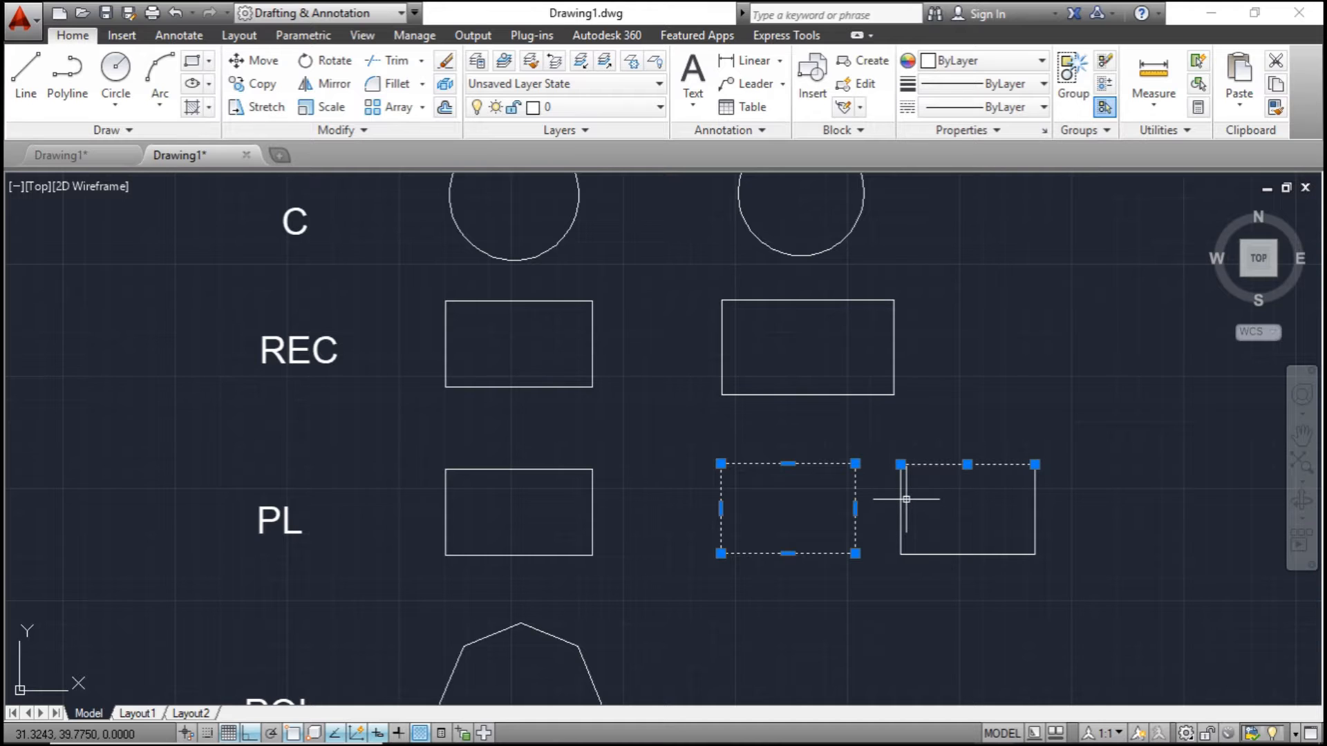
{"action": "left_click", "coordinate": [901, 502]}
{"action": "left_click", "coordinate": [965, 554]}
{"action": "left_click", "coordinate": [1034, 527]}
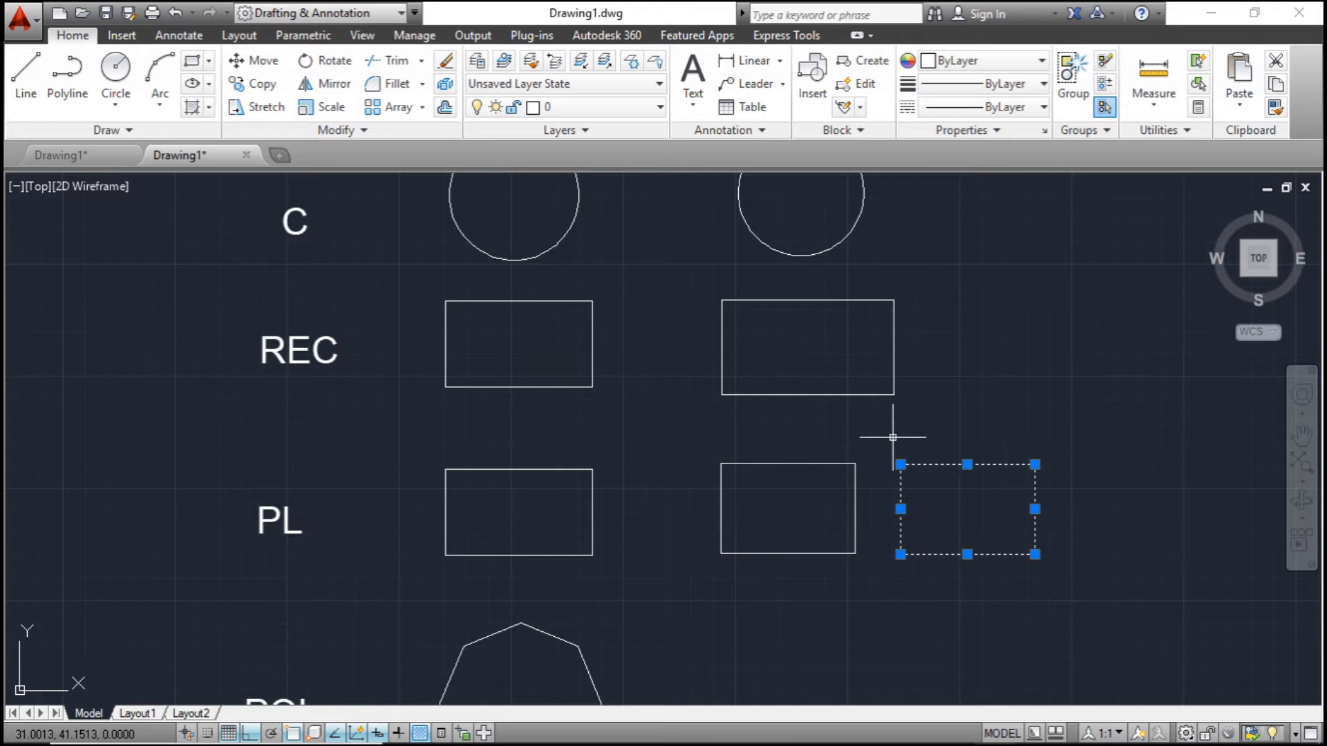
{"action": "key", "text": "Delete"}
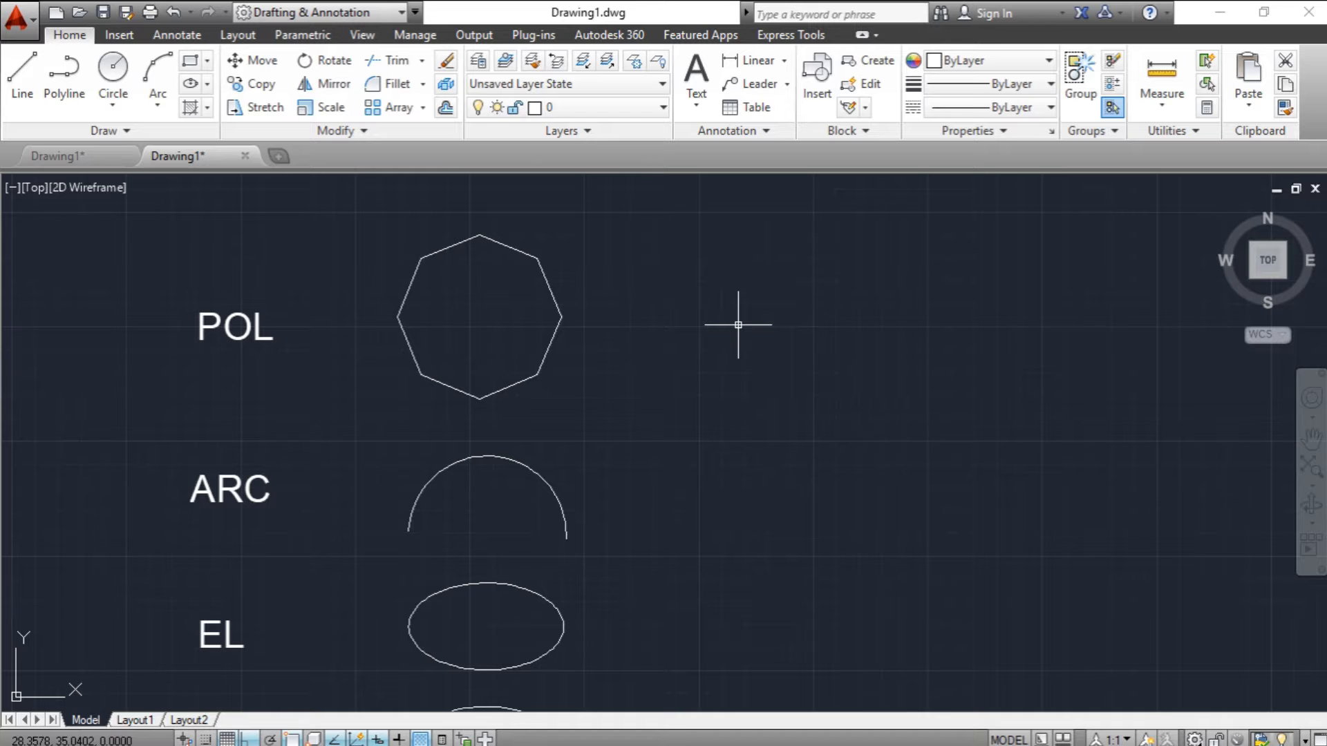
Step: Draw an inscribed eight-sided polygon, slightly larger than the sample octagon, beside it in the POL row
{"action": "type", "text": "pol"}
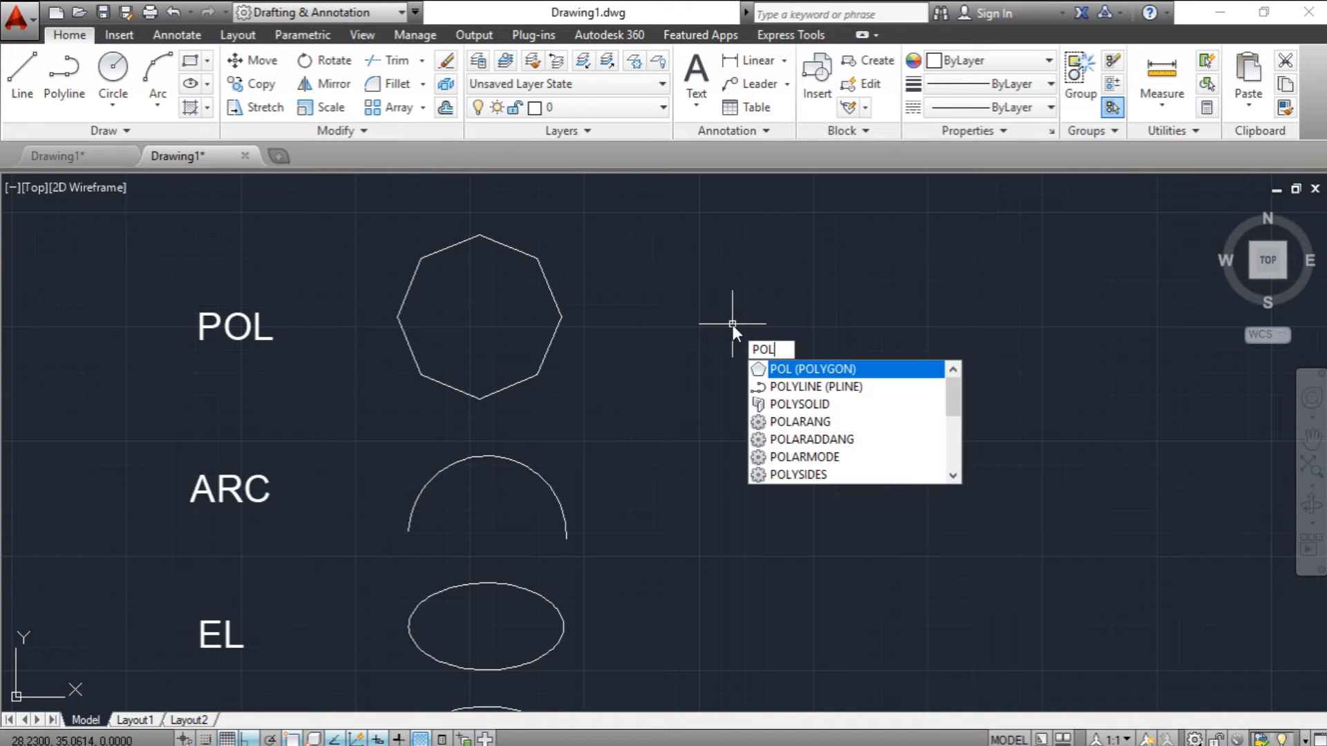
{"action": "key", "text": "Return"}
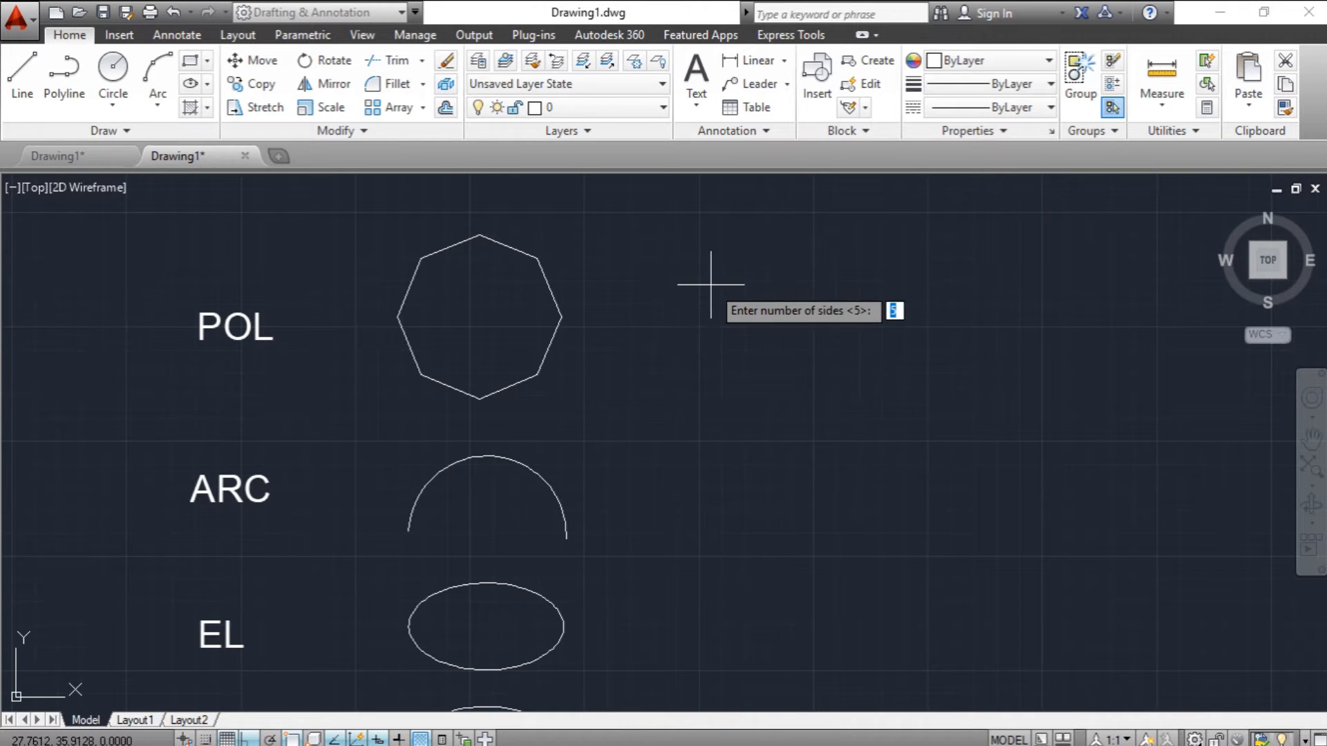
{"action": "key", "text": "Return"}
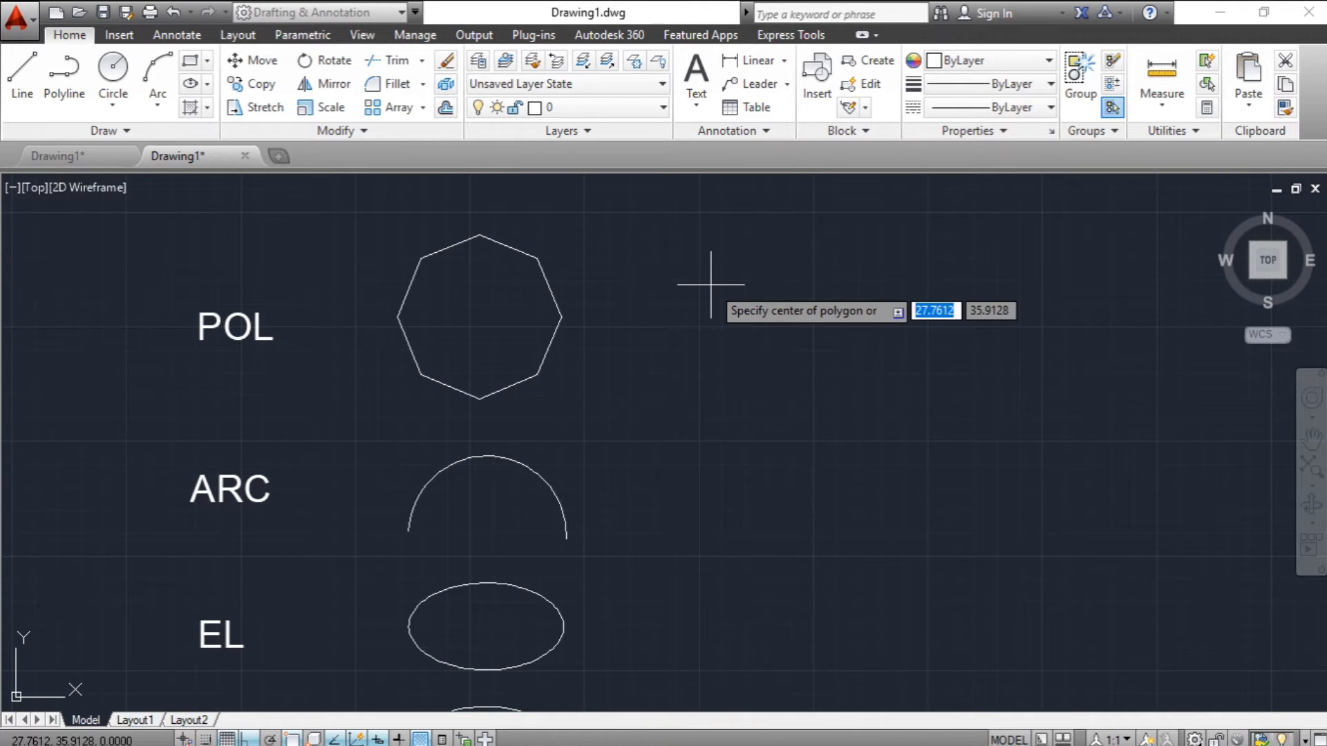
{"action": "left_click", "coordinate": [731, 322]}
{"action": "key", "text": "Return"}
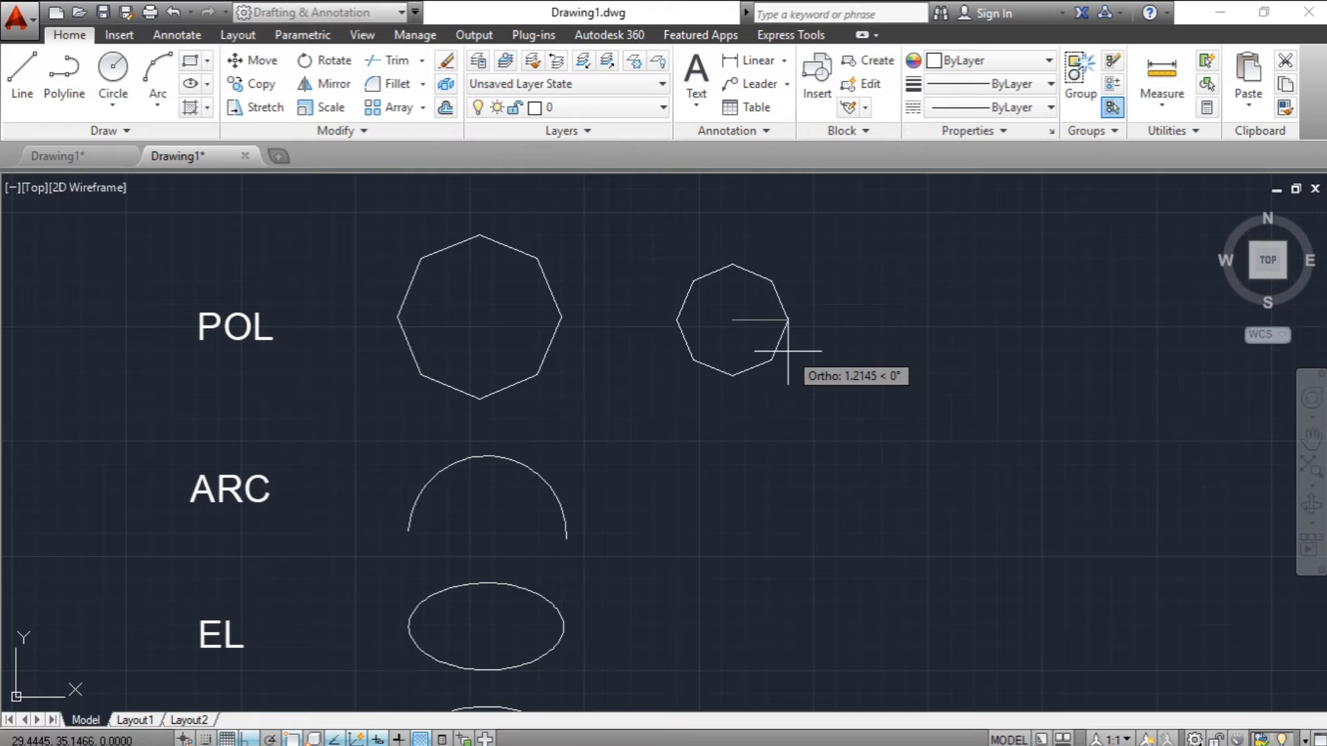
{"action": "left_click", "coordinate": [826, 391]}
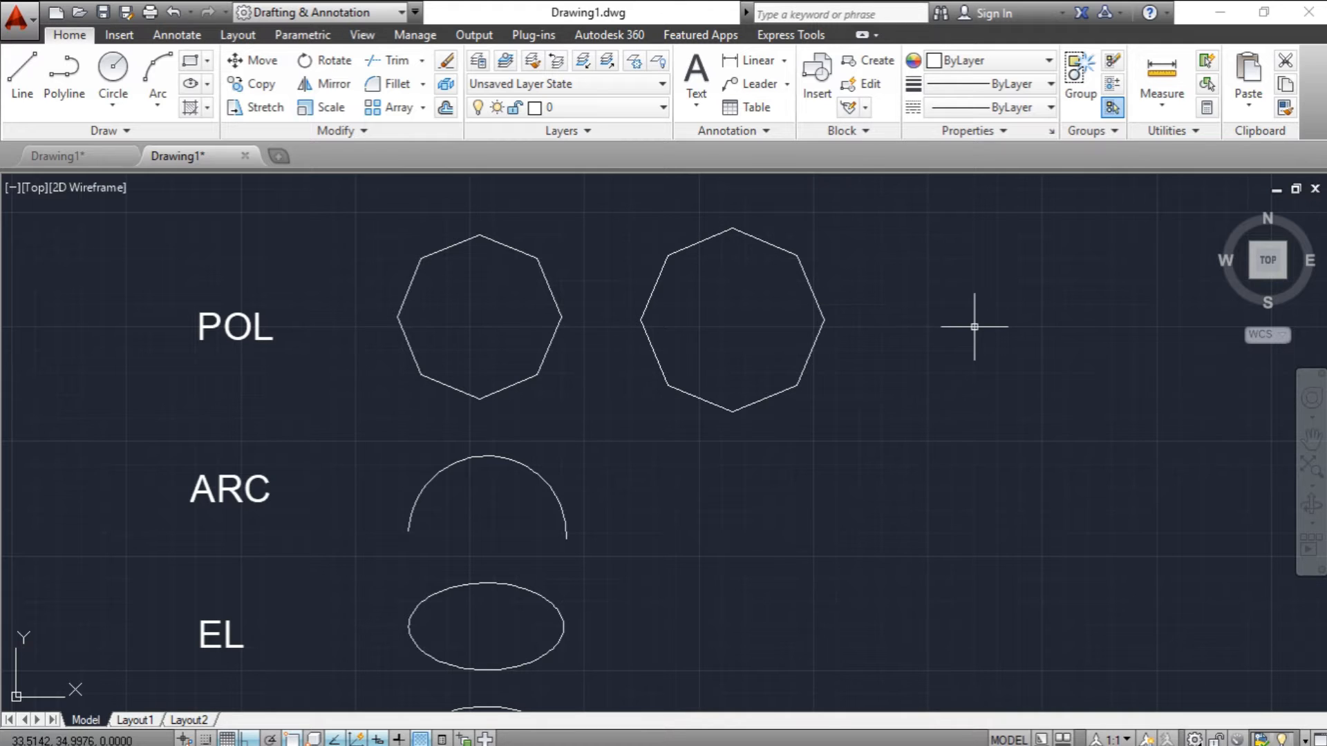
Step: Draw an inscribed five-sided polygon of similar size beside the new octagon in the POL row
{"action": "type", "text": "pol"}
{"action": "key", "text": "Return"}
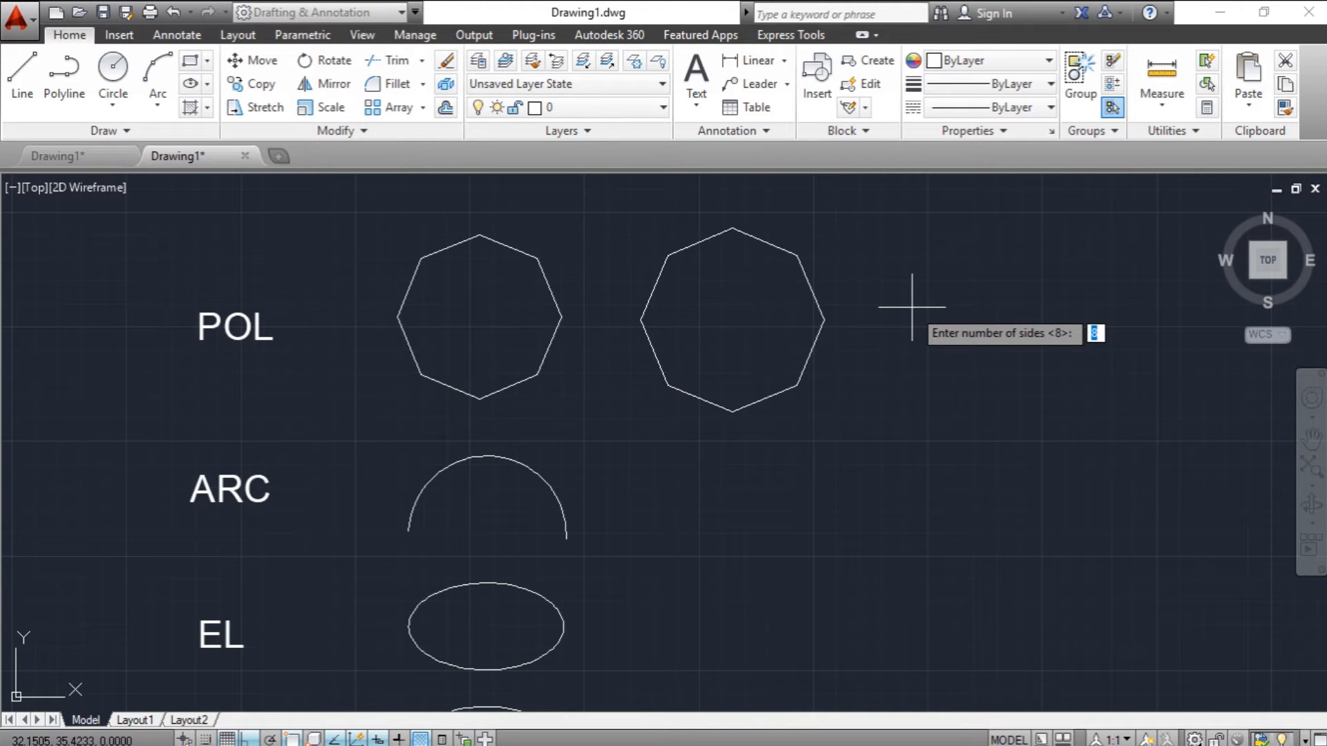
{"action": "key", "text": "Return"}
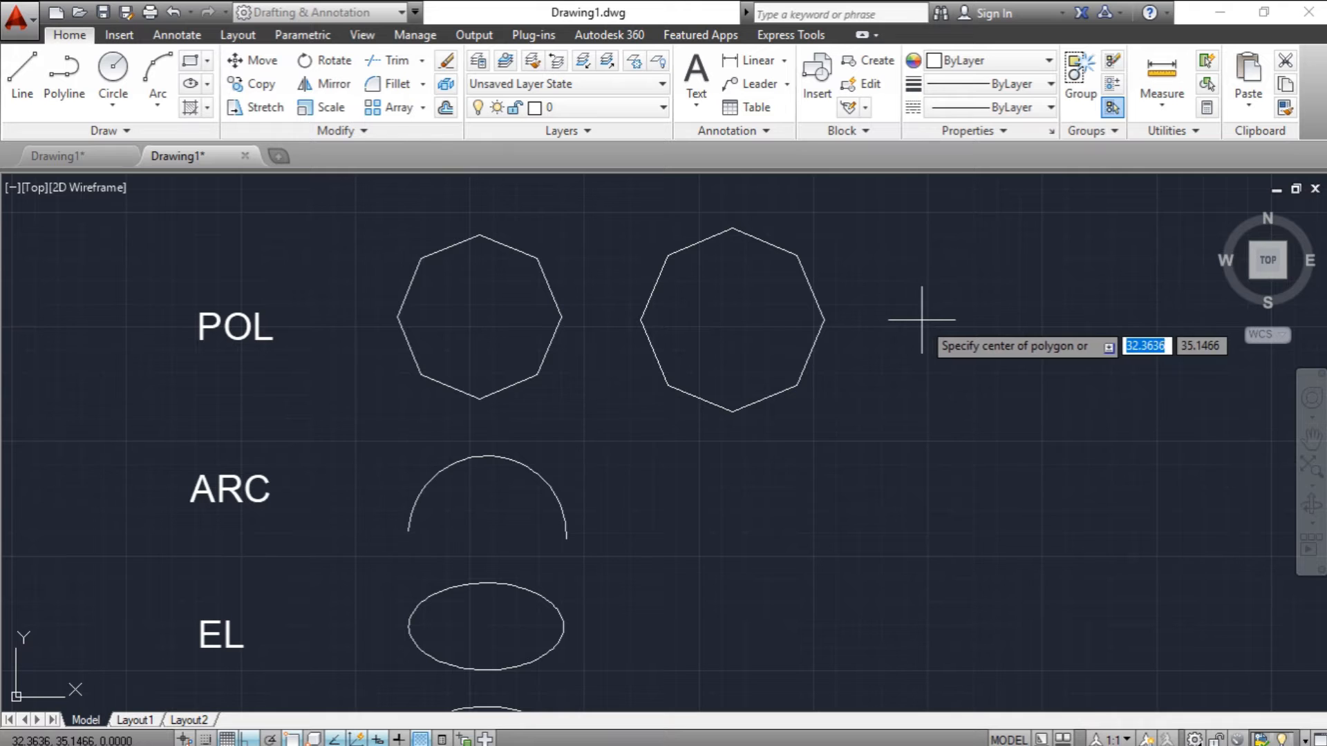
{"action": "left_click", "coordinate": [922, 319]}
{"action": "left_click", "coordinate": [978, 391]}
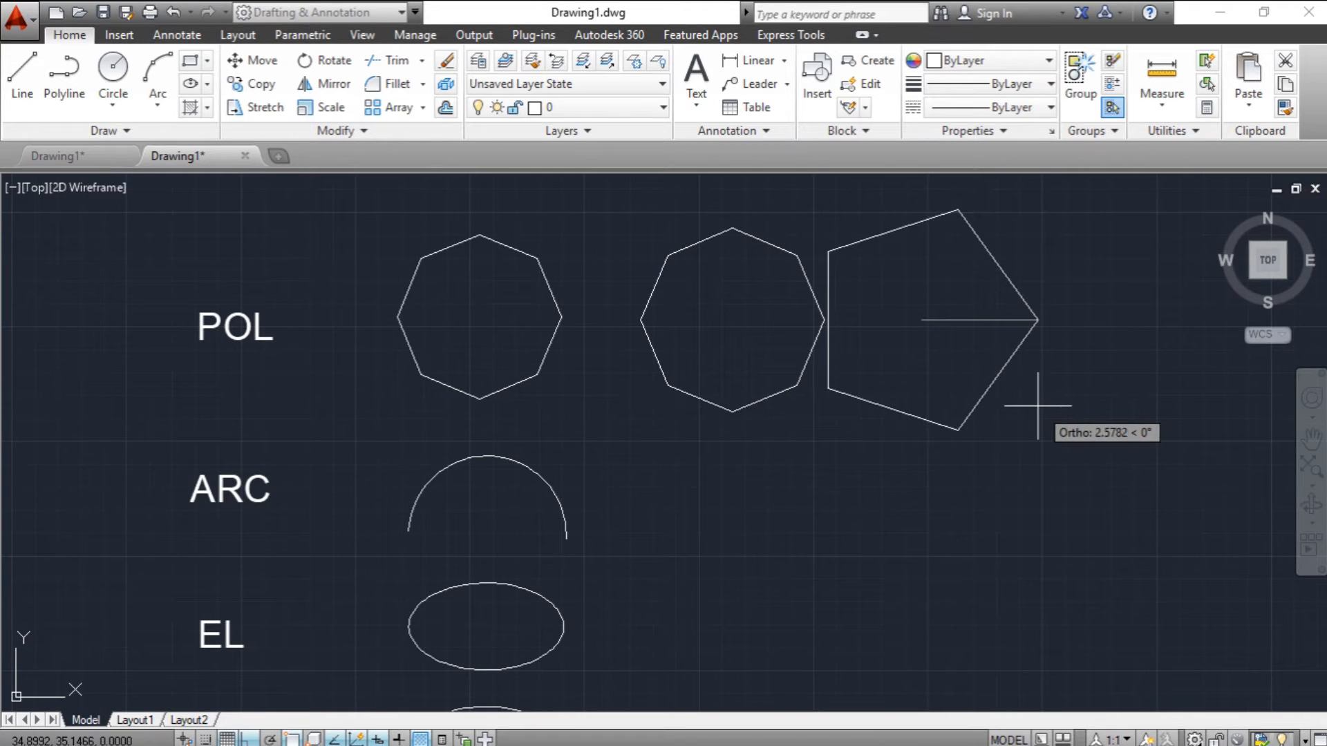
{"action": "left_click", "coordinate": [1013, 391]}
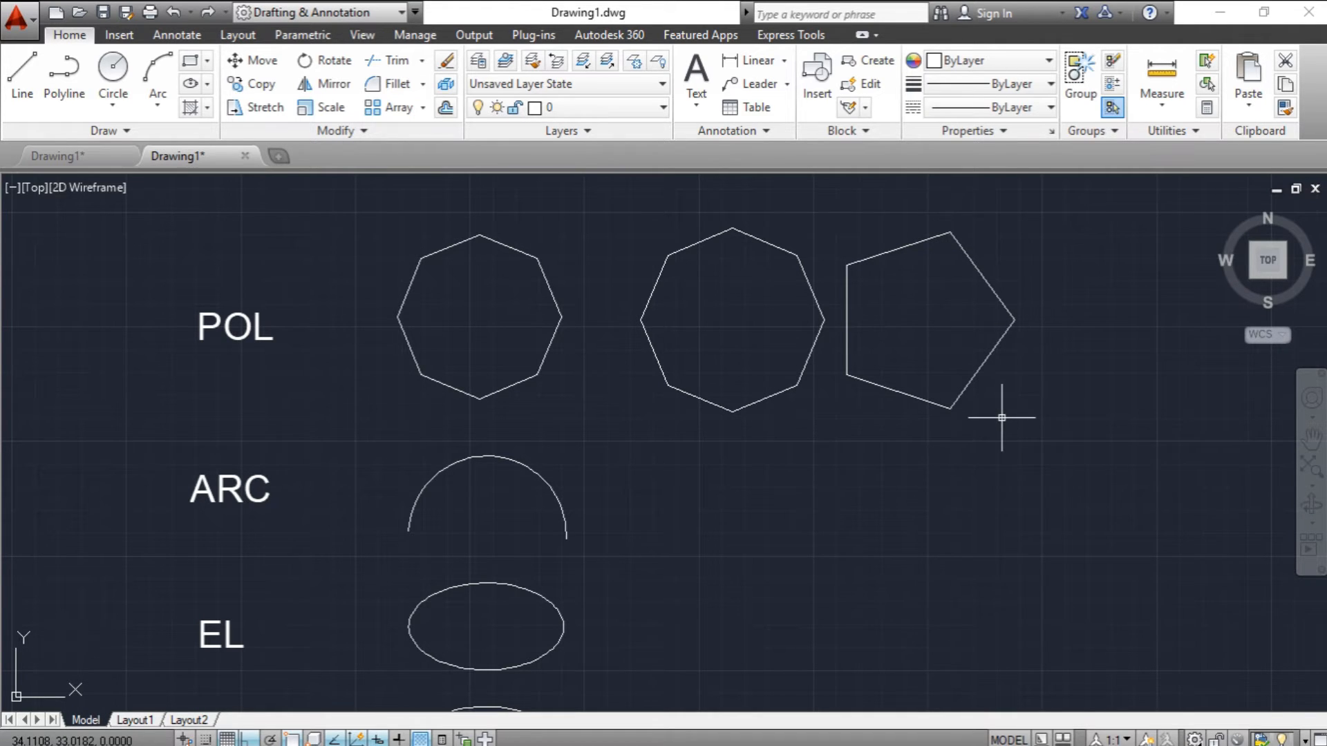
Step: Erase the extra five-sided polygon from the POL row, keeping the larger octagon
{"action": "left_click", "coordinate": [1032, 425]}
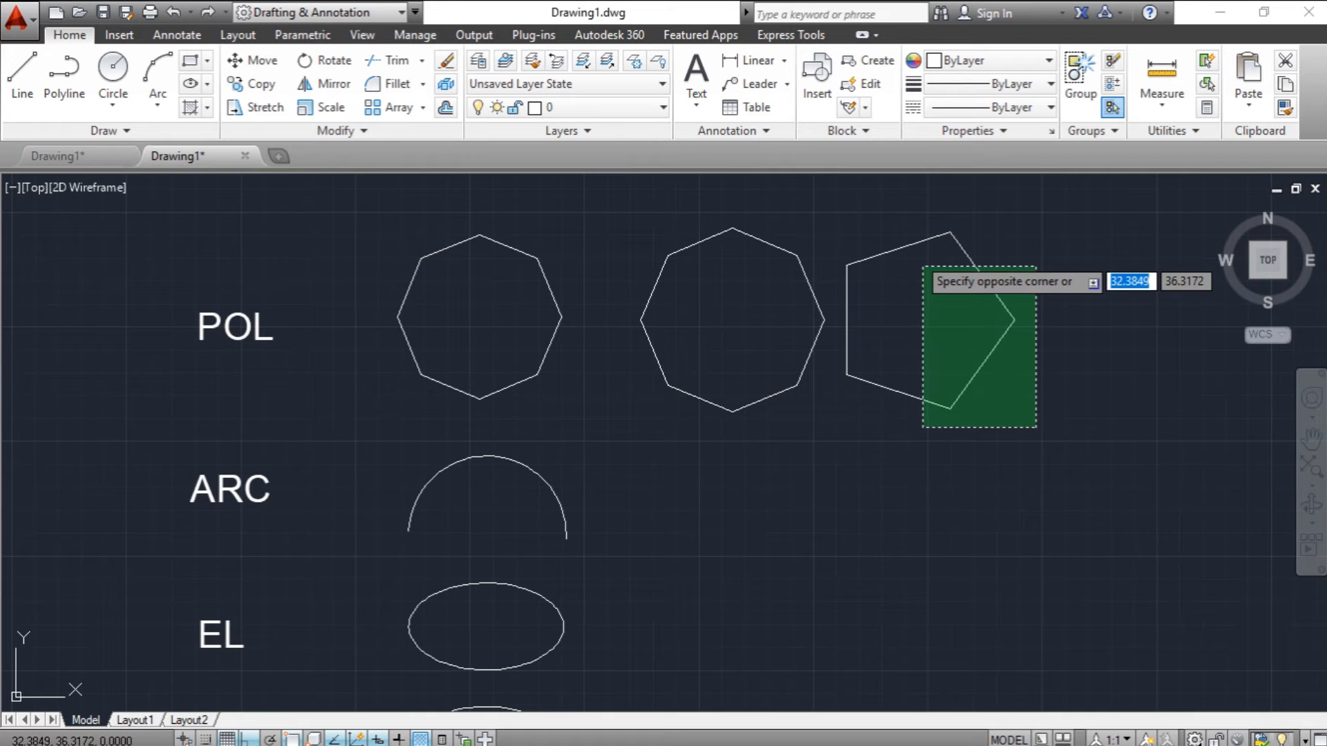
{"action": "left_click", "coordinate": [843, 261]}
{"action": "key", "text": "Delete"}
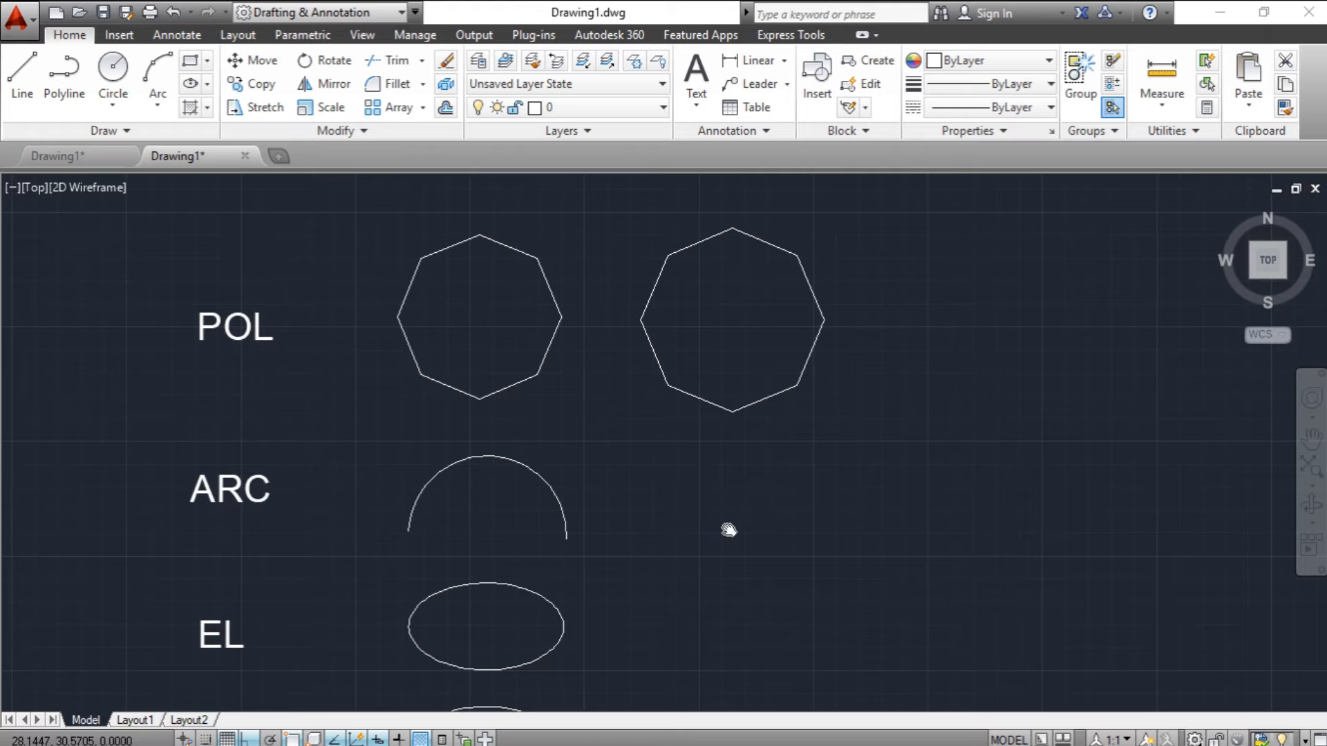
Step: Draw an upward-curving semicircular arc, slightly larger than the sample arc, beside it in the ARC row
{"action": "scroll", "coordinate": [726, 527], "scroll_direction": "down", "scroll_amount": 2}
{"action": "scroll", "coordinate": [710, 424], "scroll_direction": "up", "scroll_amount": 2}
{"action": "scroll", "coordinate": [710, 424], "scroll_direction": "up", "scroll_amount": 2}
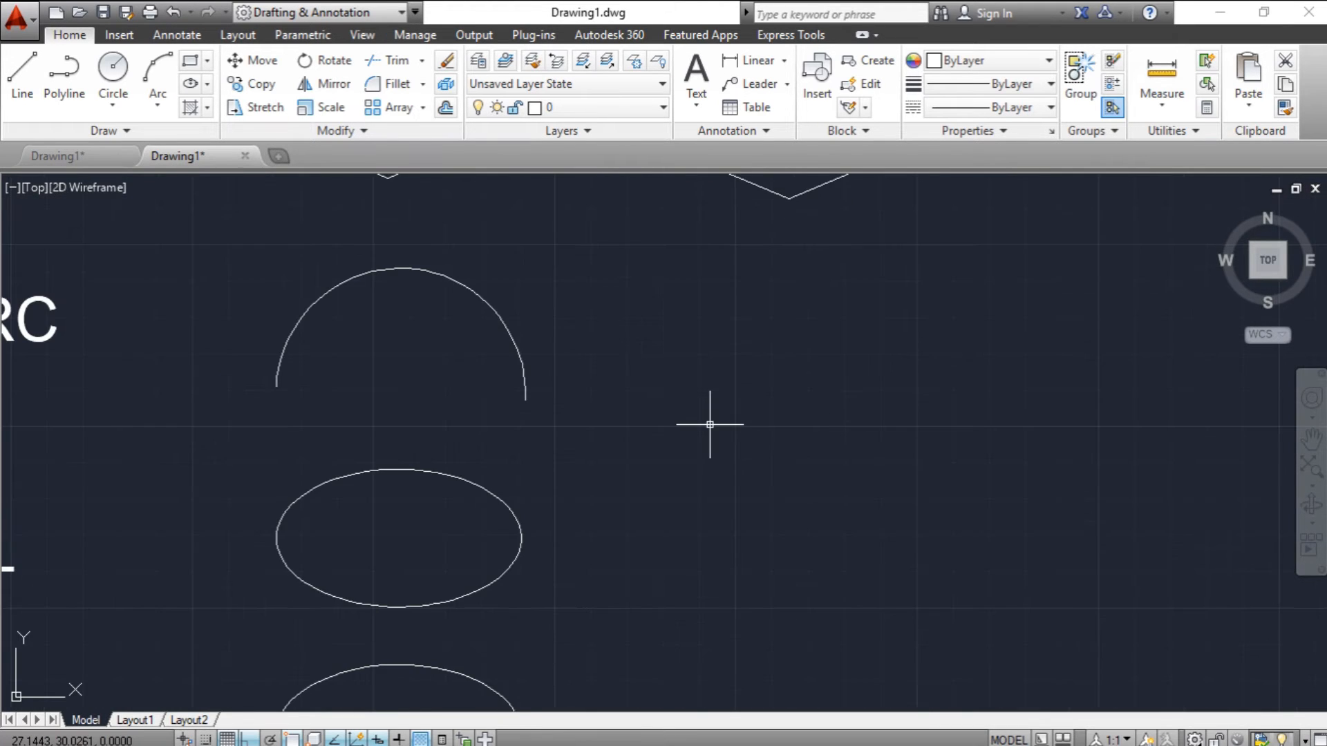
{"action": "scroll", "coordinate": [710, 428], "scroll_direction": "down", "scroll_amount": 2}
{"action": "type", "text": "ARC"}
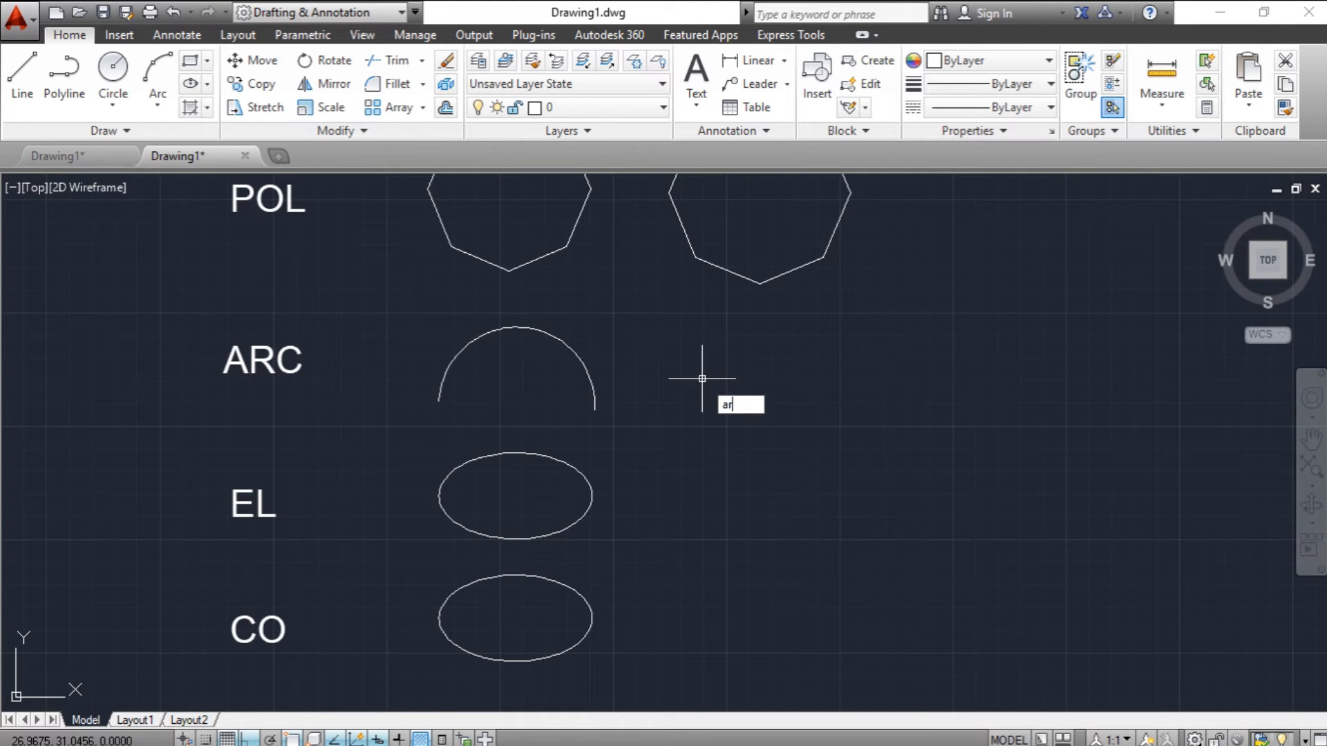
{"action": "key", "text": "Return"}
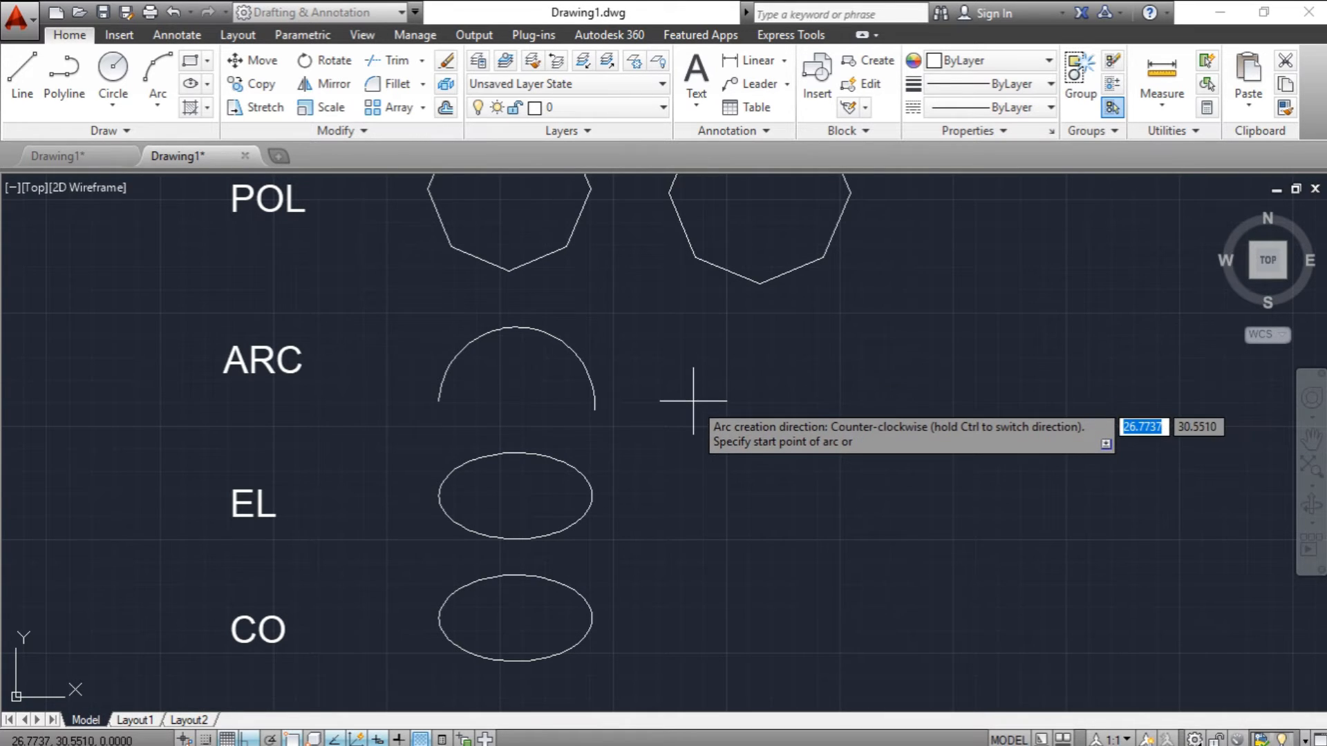
{"action": "left_click", "coordinate": [693, 401]}
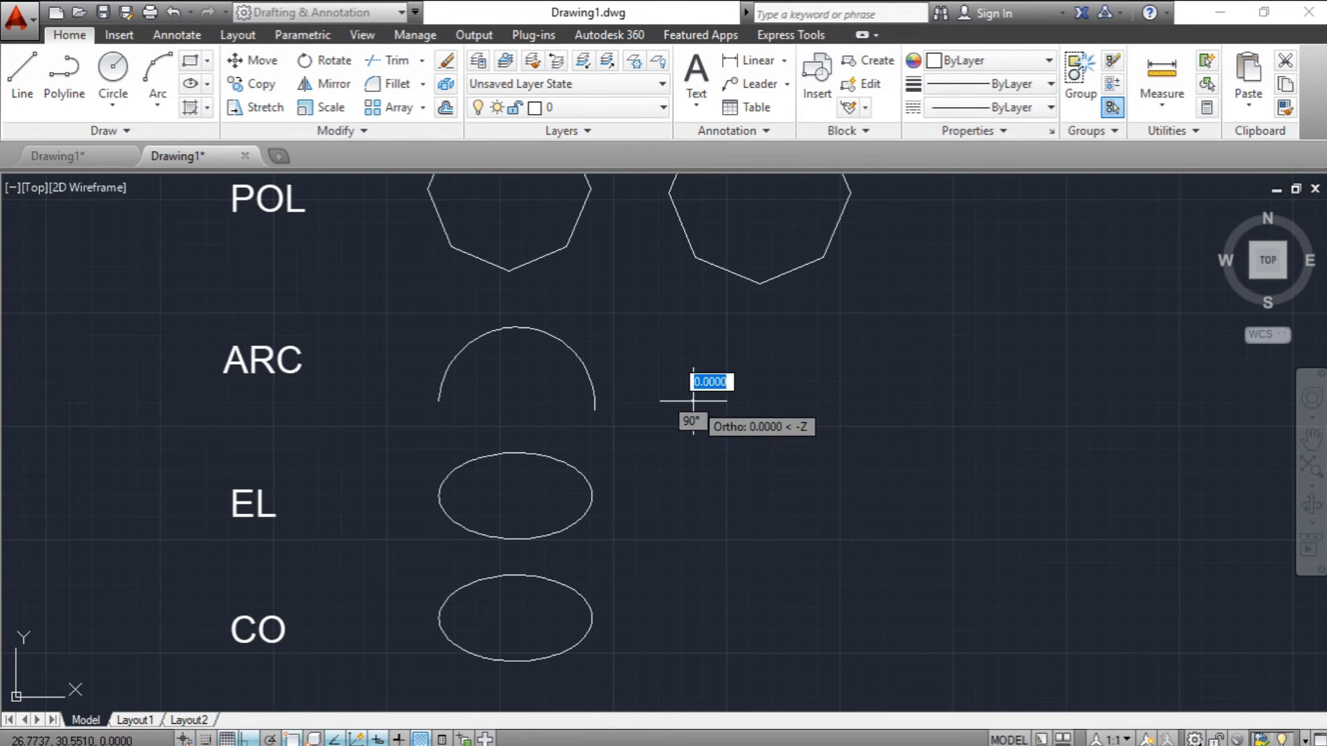
{"action": "left_click", "coordinate": [865, 401]}
{"action": "left_click", "coordinate": [865, 400]}
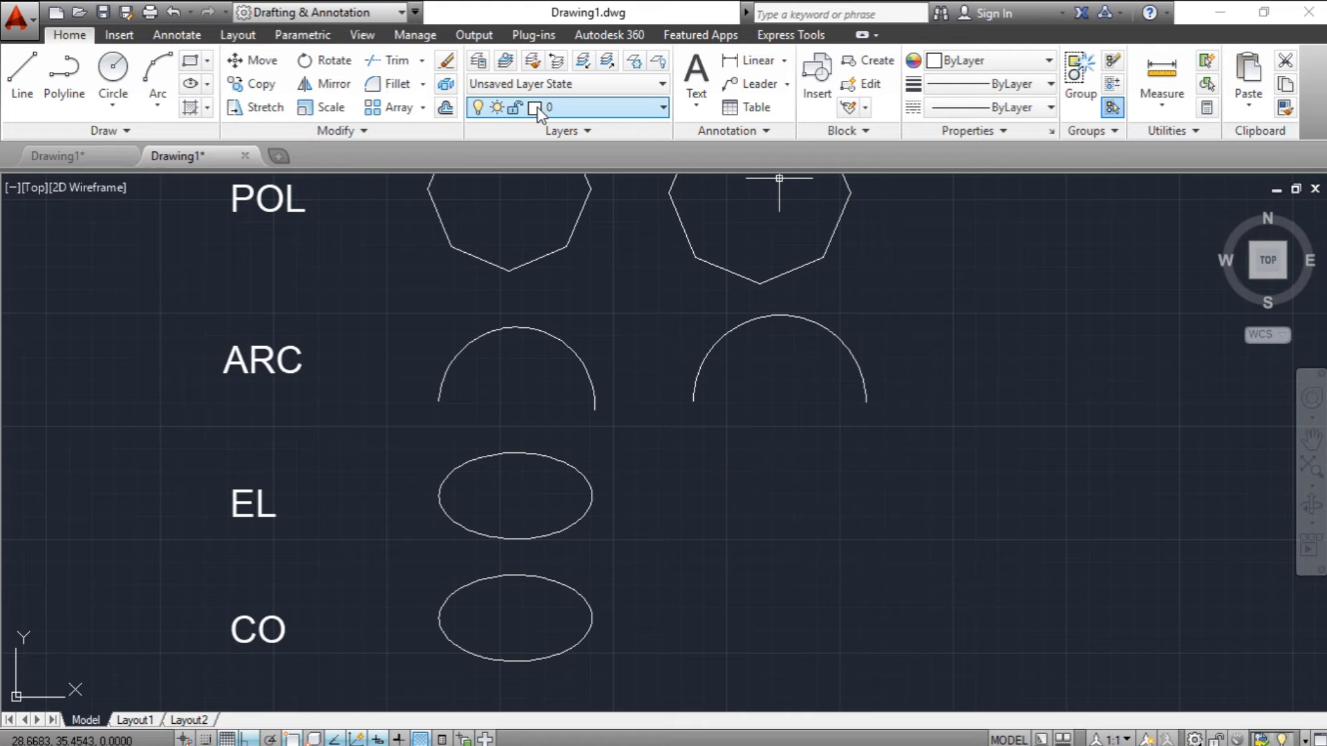
Step: Draw a second, smaller semicircular arc beside the new arc in the ARC row, and erase it again
{"action": "left_click", "coordinate": [167, 63]}
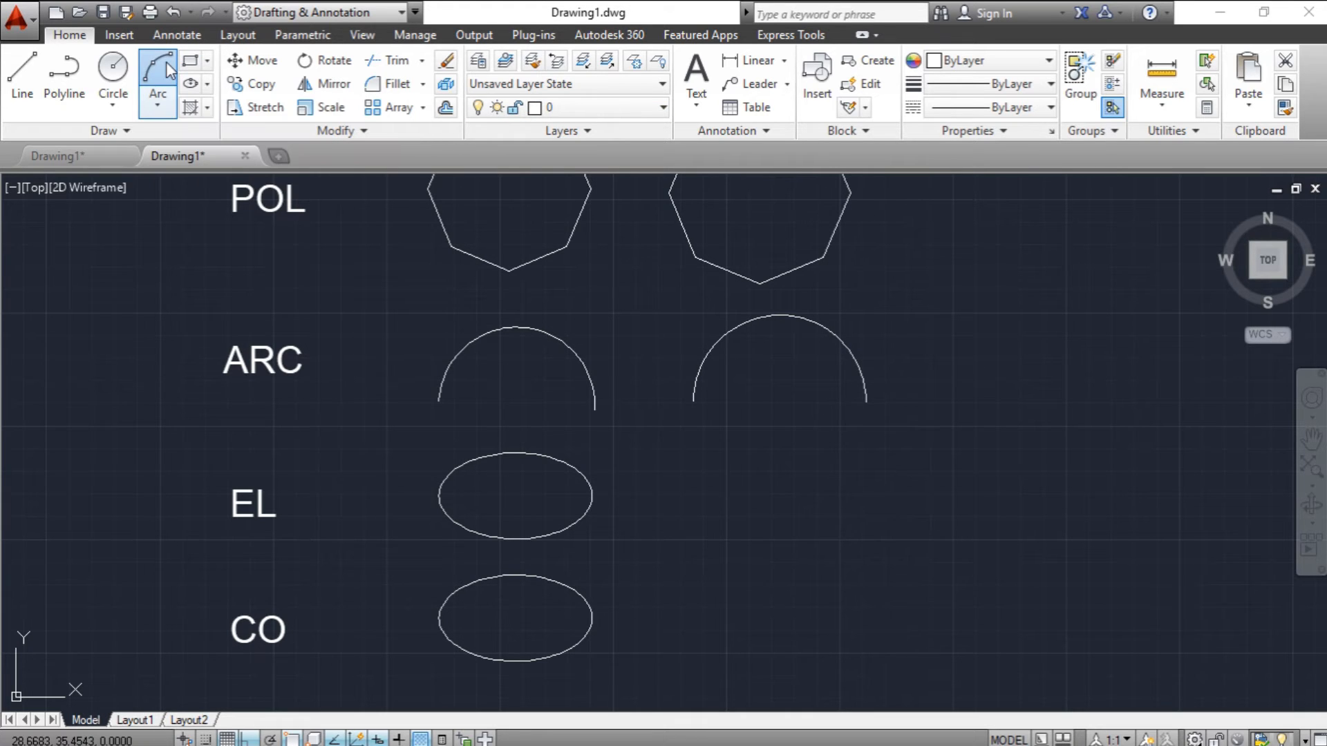
{"action": "left_click", "coordinate": [938, 401]}
{"action": "left_click", "coordinate": [1078, 400]}
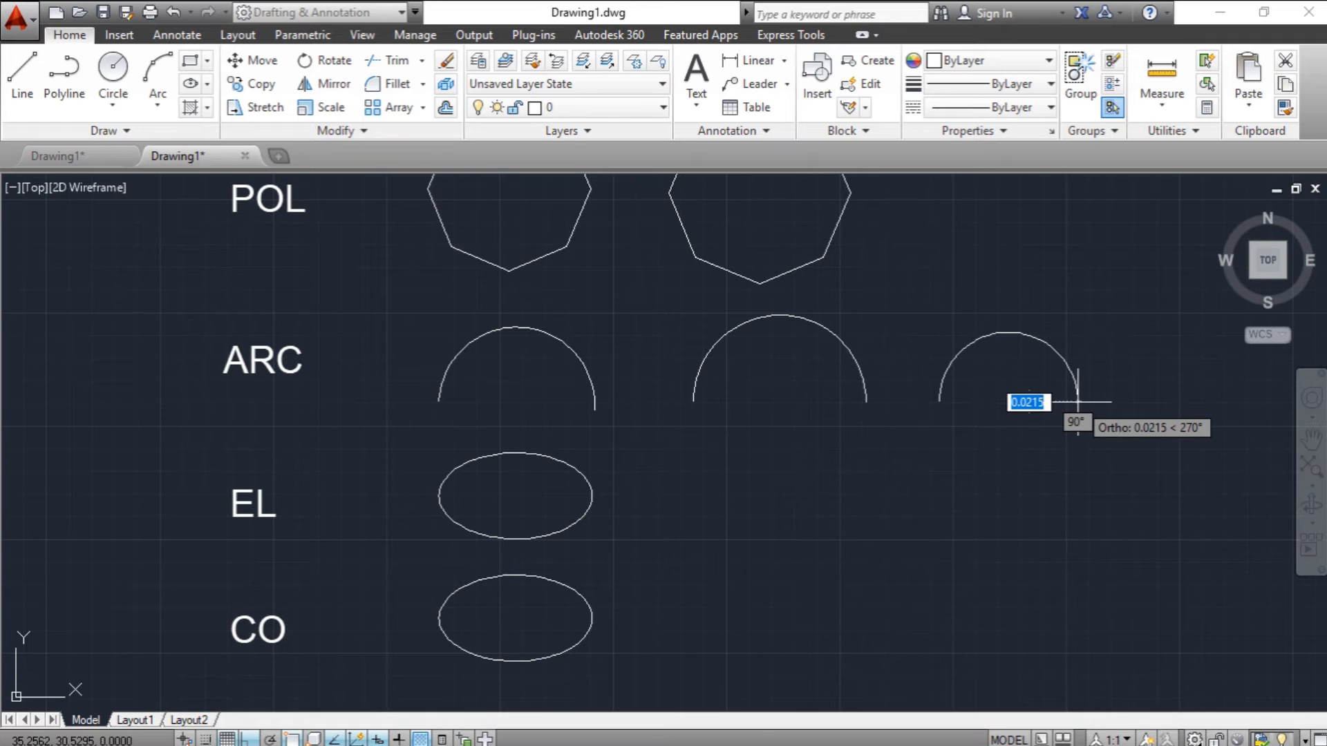
{"action": "left_click", "coordinate": [1078, 400]}
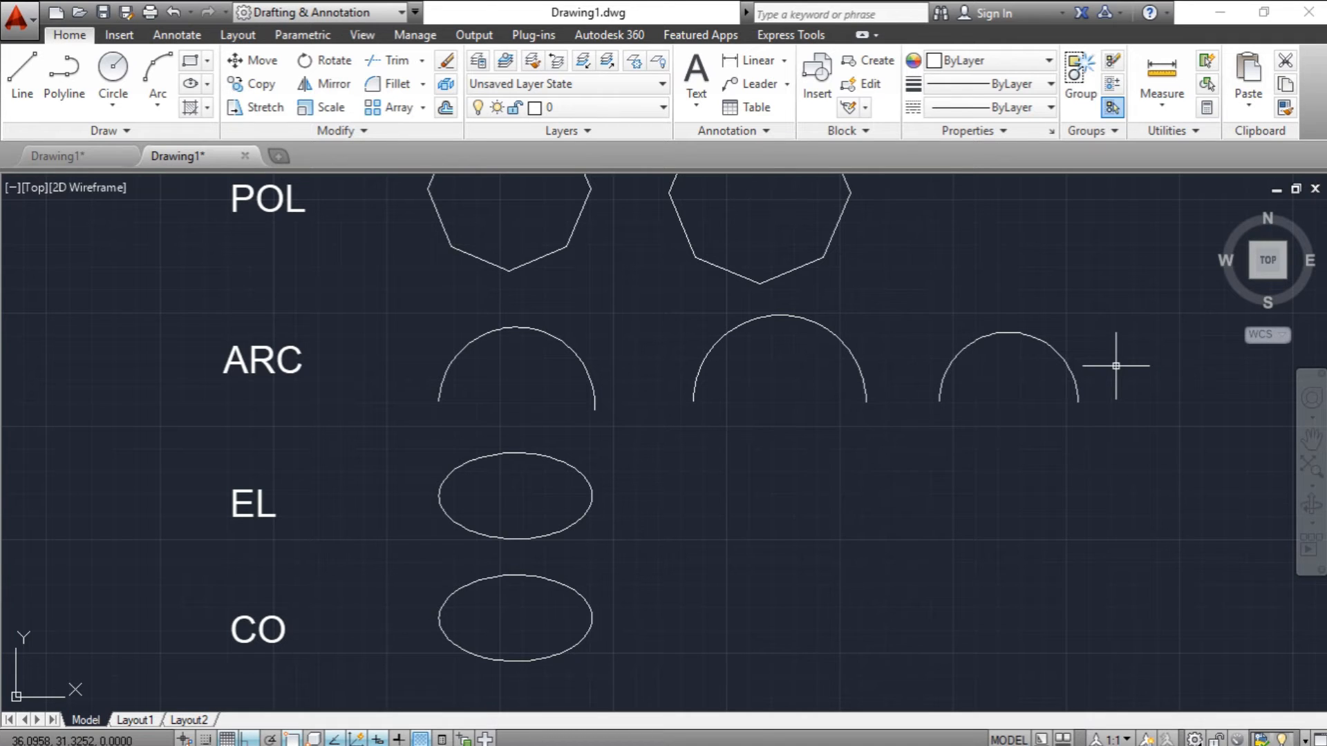
{"action": "left_click", "coordinate": [1119, 424]}
{"action": "left_click", "coordinate": [948, 281]}
{"action": "key", "text": "Delete"}
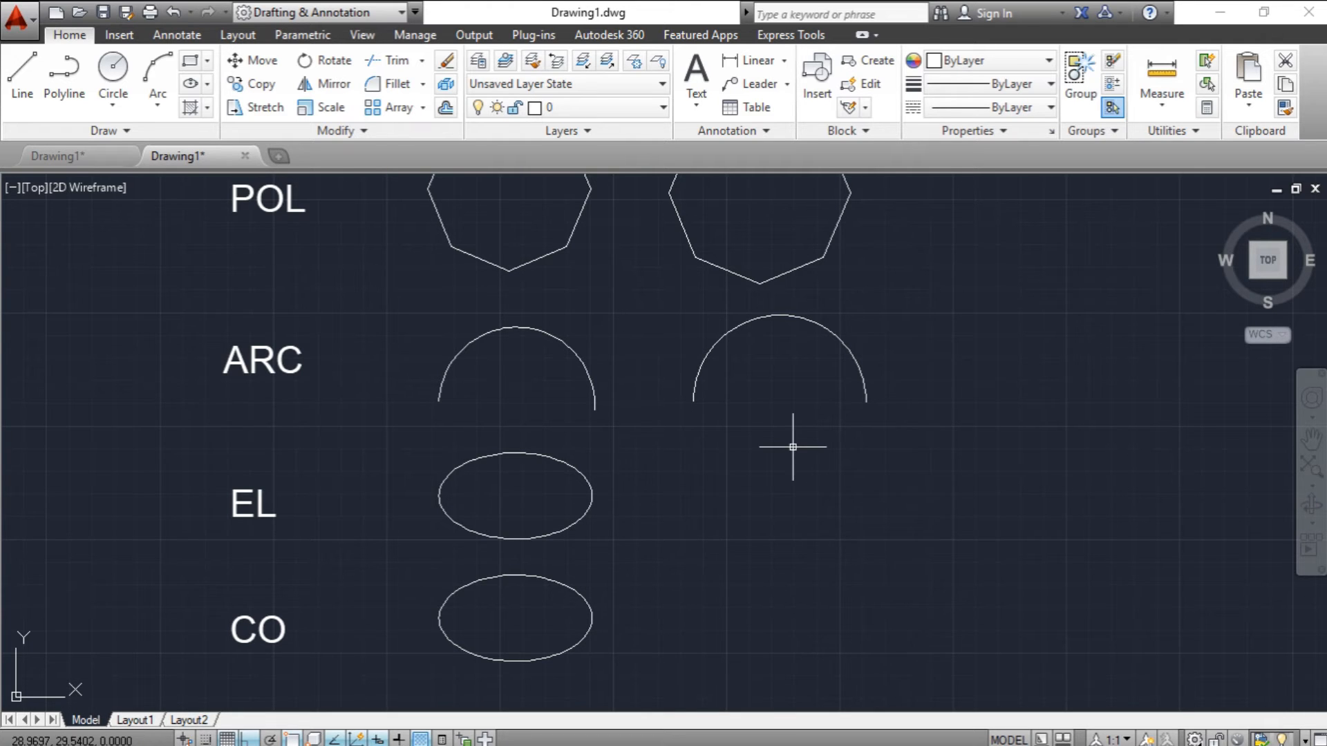
Step: Draw a horizontal ellipse from its center beside the sample in the EL row, with a major half-axis of about 2.15 units
{"action": "type", "text": "el"}
{"action": "key", "text": "Return"}
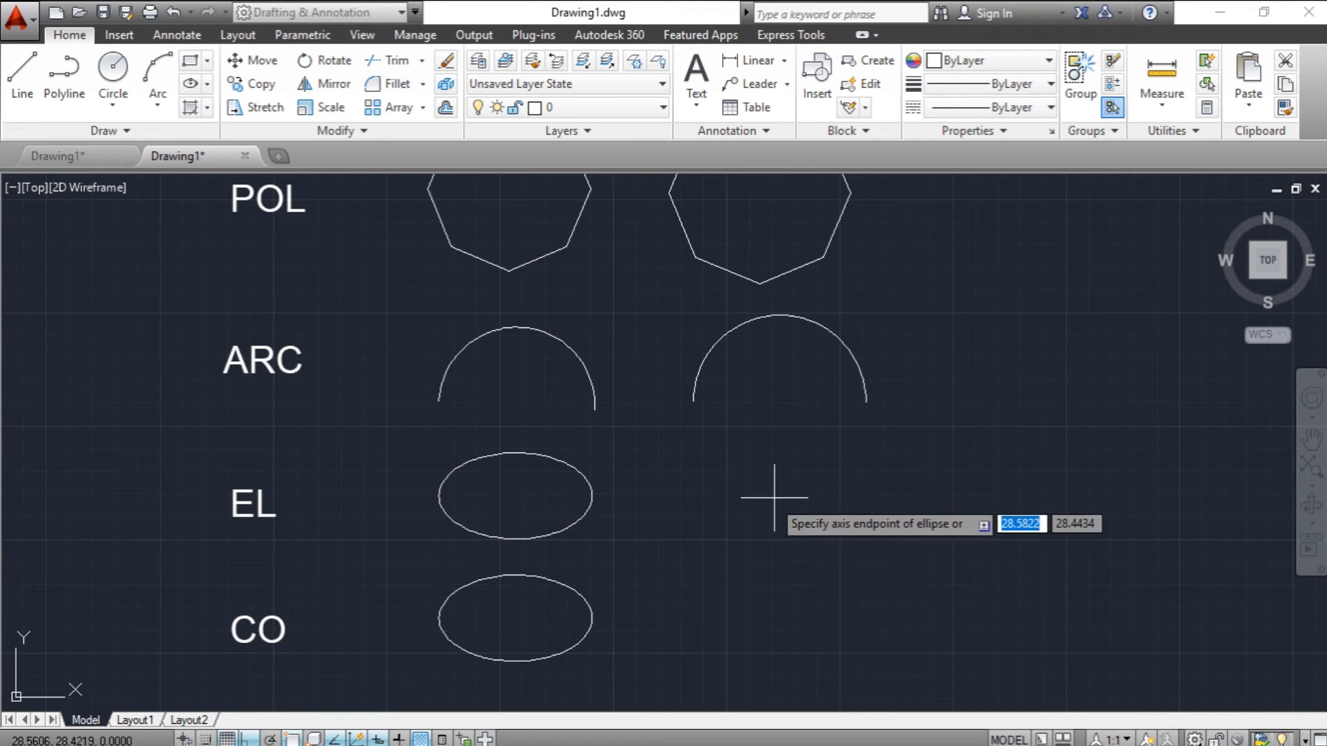
{"action": "left_click", "coordinate": [825, 493]}
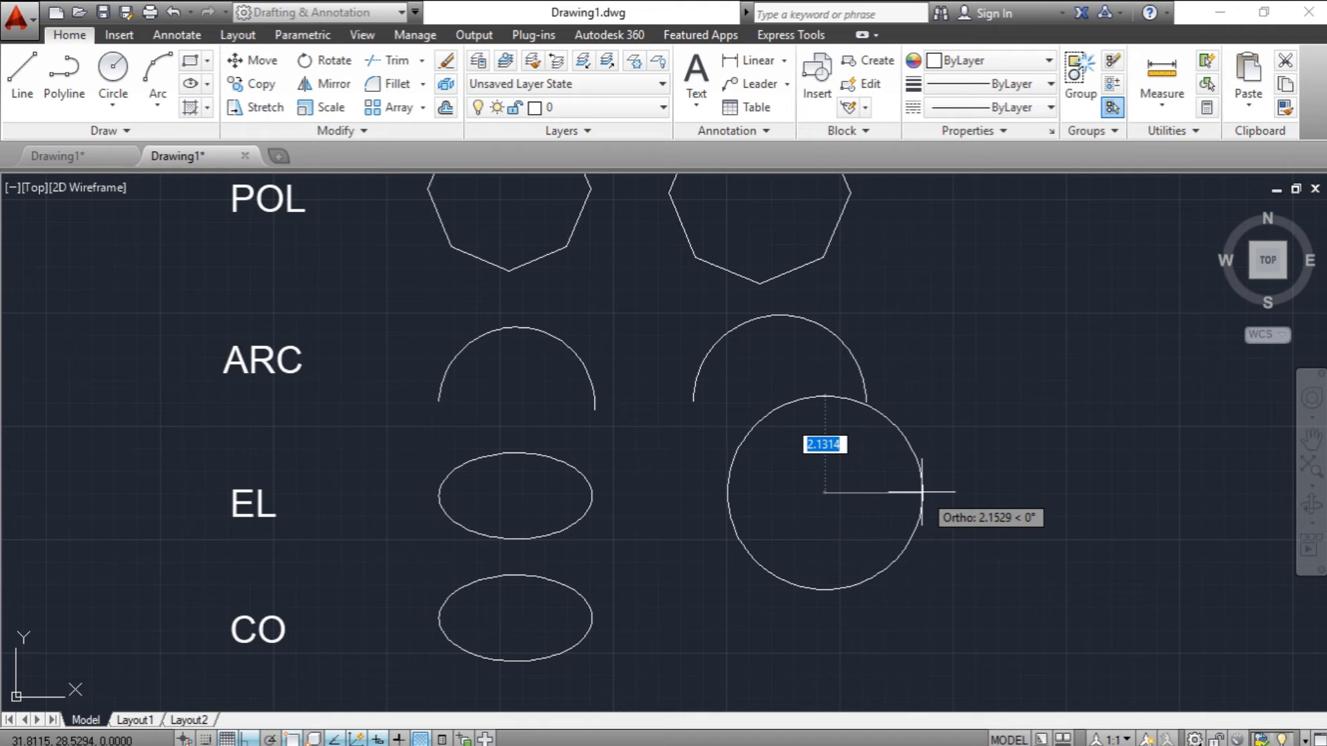
{"action": "left_click", "coordinate": [923, 493]}
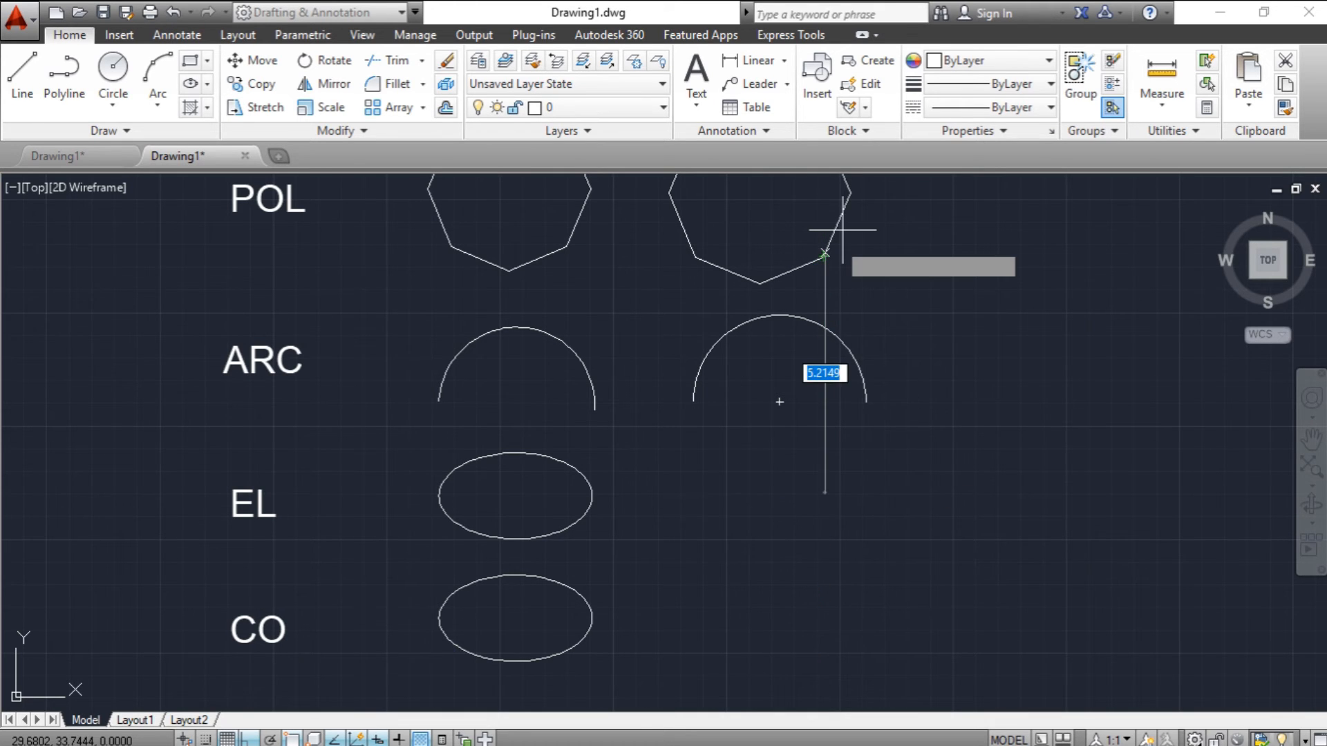
{"action": "left_click", "coordinate": [860, 443]}
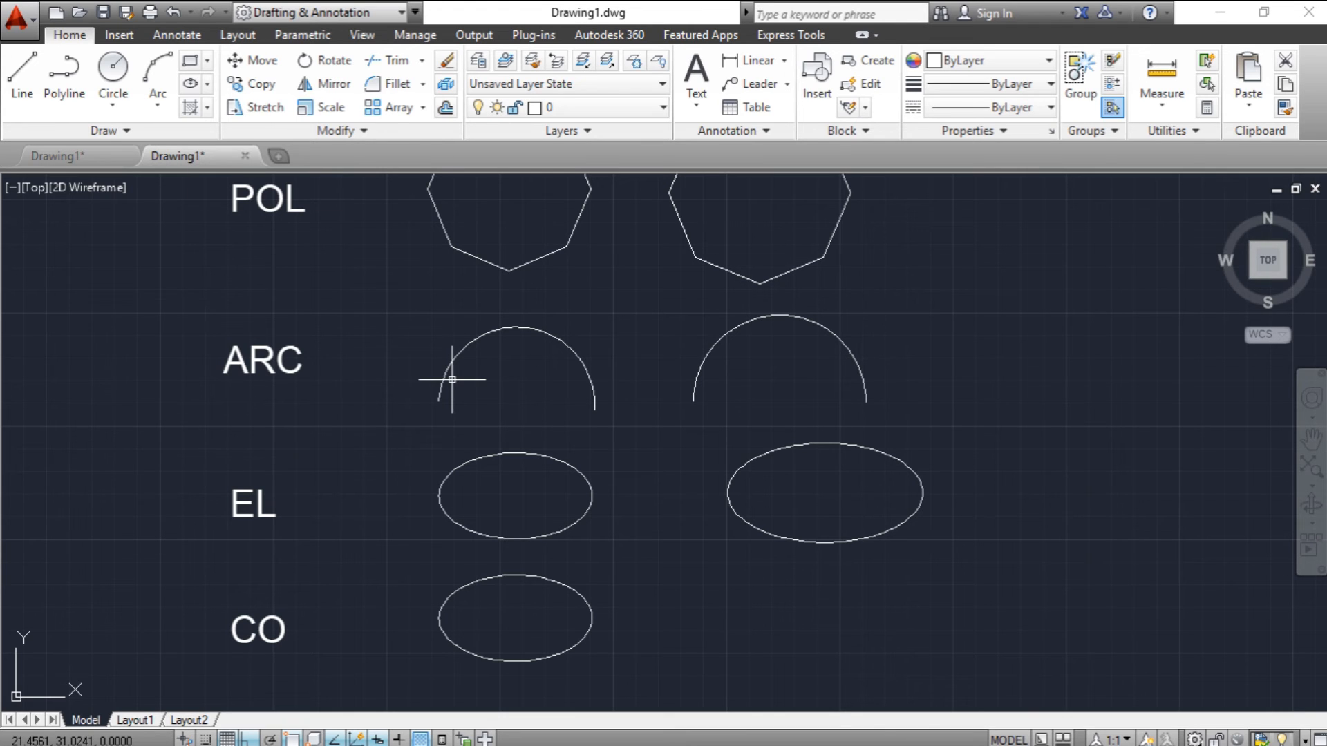
Step: Draw a second, wider ellipse from its center, overlapping the new one in the EL row, and erase it again
{"action": "left_click", "coordinate": [190, 84]}
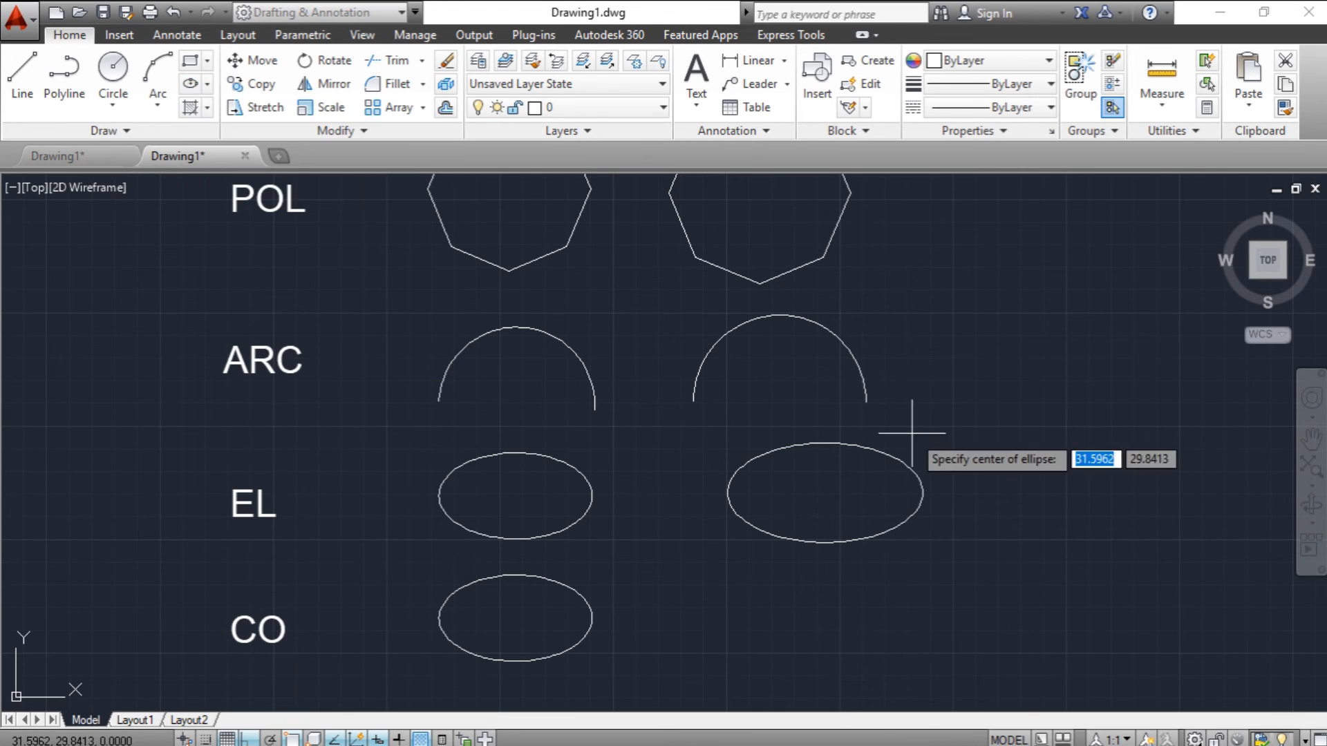
{"action": "left_click", "coordinate": [979, 489]}
{"action": "left_click", "coordinate": [1157, 490]}
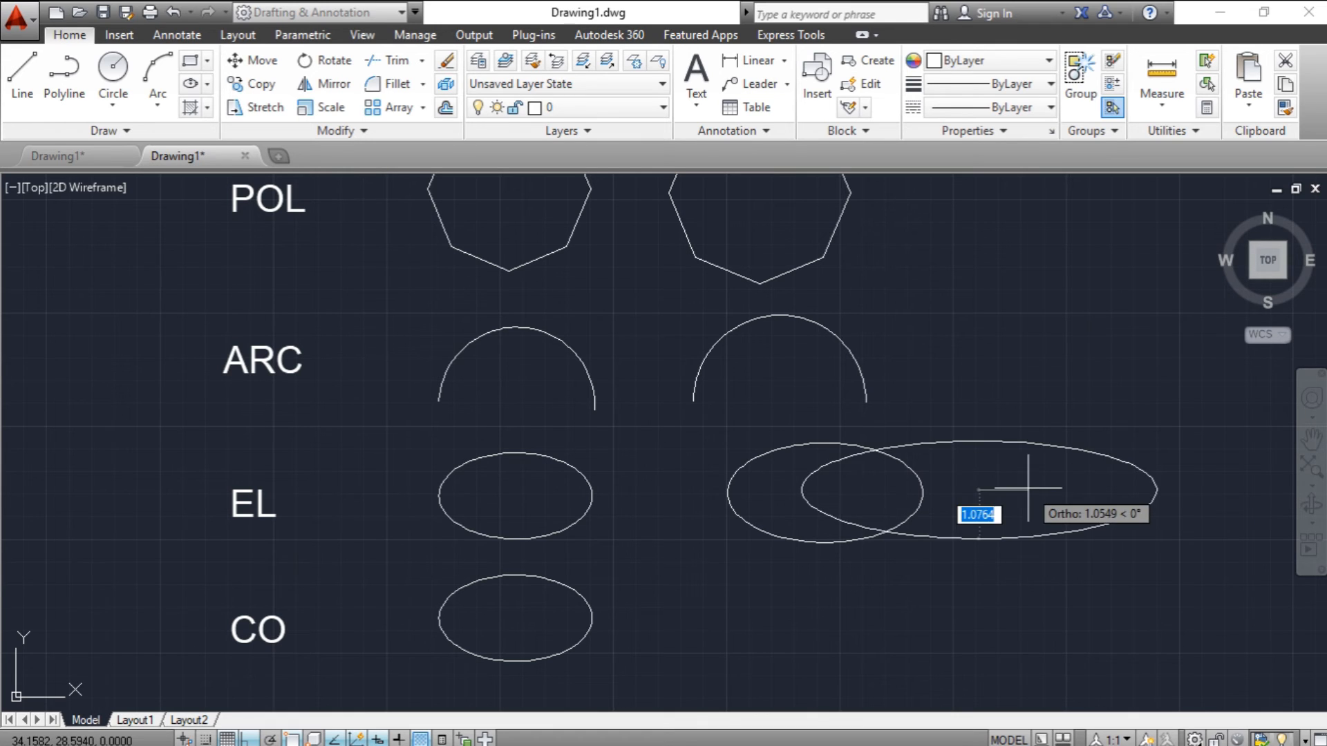
{"action": "left_click", "coordinate": [1034, 488]}
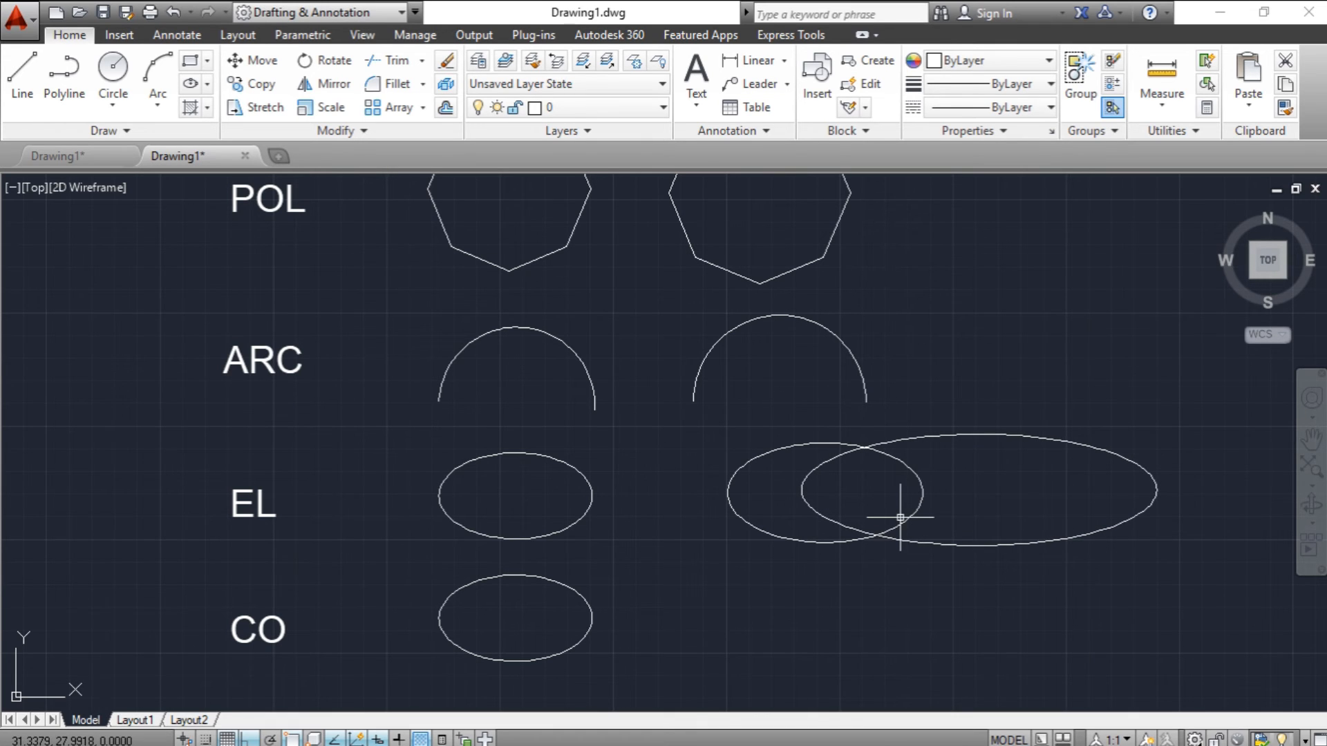
{"action": "left_click", "coordinate": [1024, 437]}
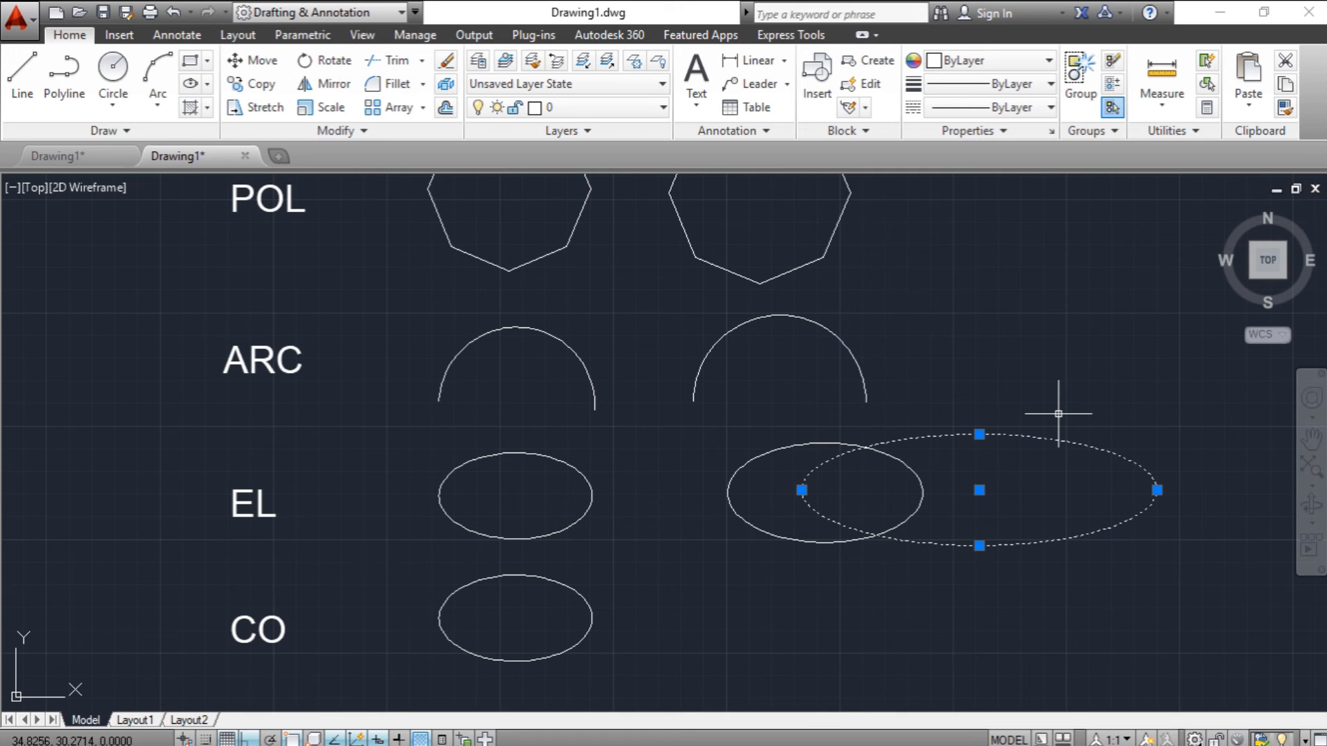
{"action": "key", "text": "Delete"}
Step: Copy the sample ellipse in the CO row horizontally, placing the duplicate about 6.7 units to its right
{"action": "scroll", "coordinate": [687, 645], "scroll_direction": "down", "scroll_amount": 5}
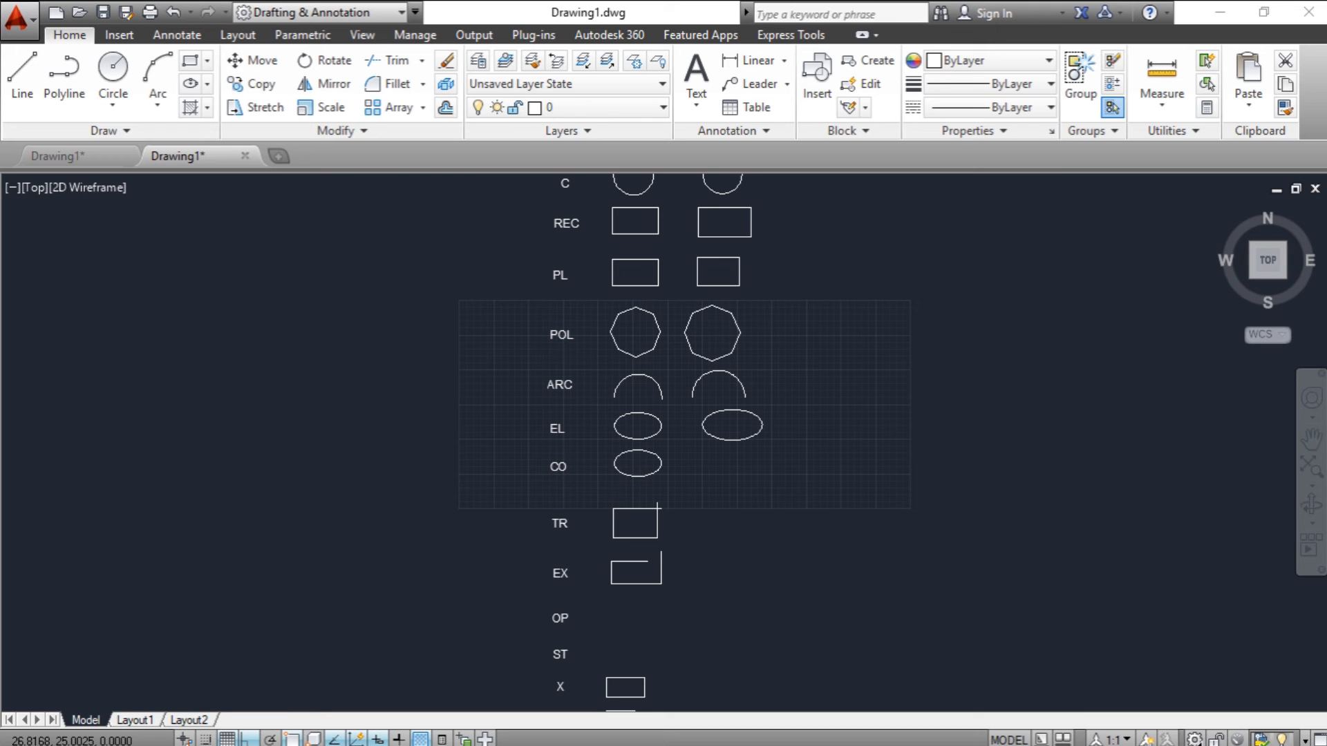
{"action": "scroll", "coordinate": [691, 484], "scroll_direction": "up", "scroll_amount": 5}
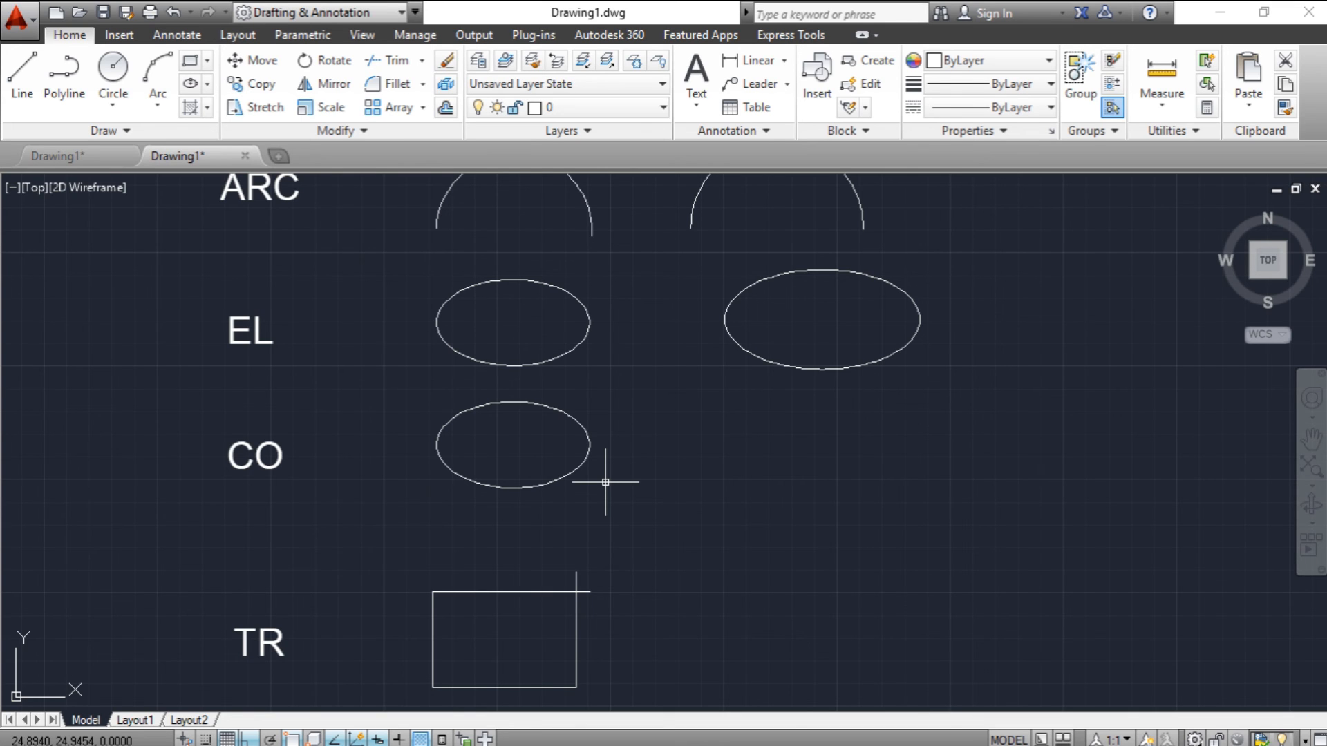
{"action": "left_click", "coordinate": [589, 449]}
{"action": "type", "text": "CO"}
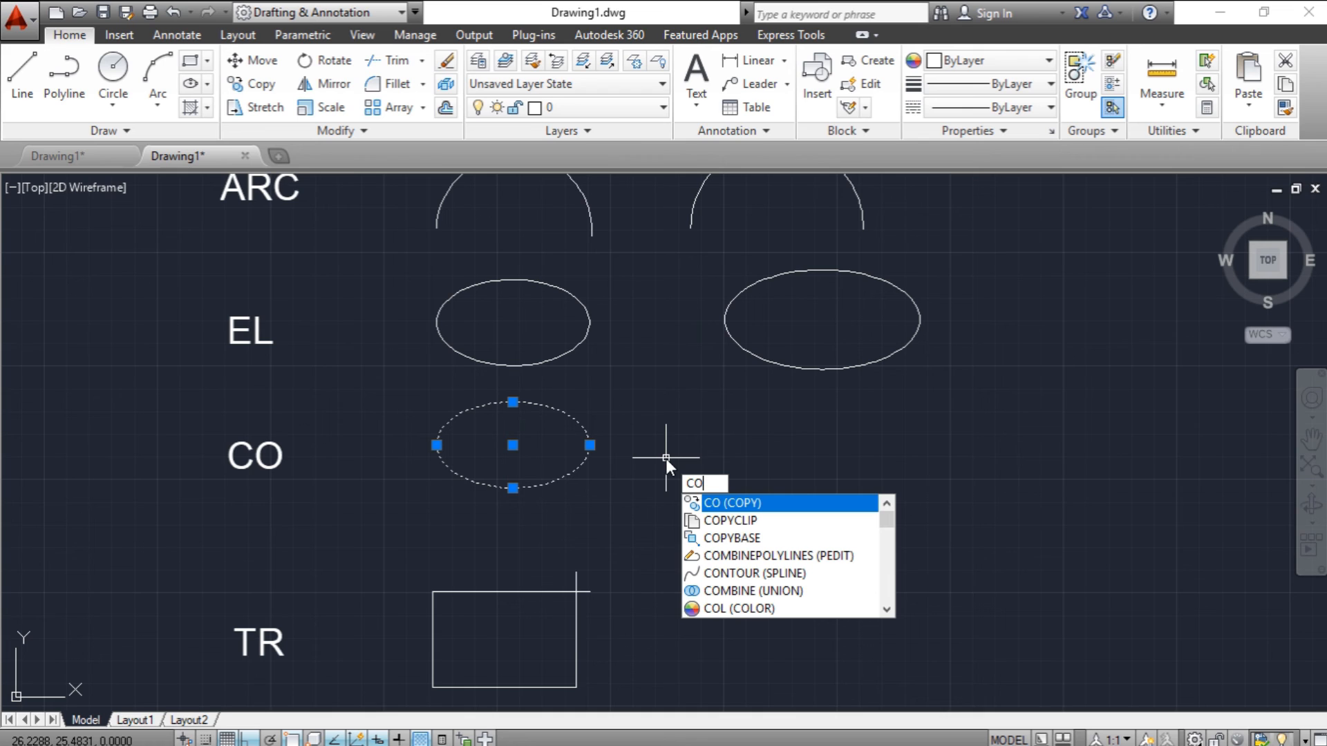
{"action": "key", "text": "Return"}
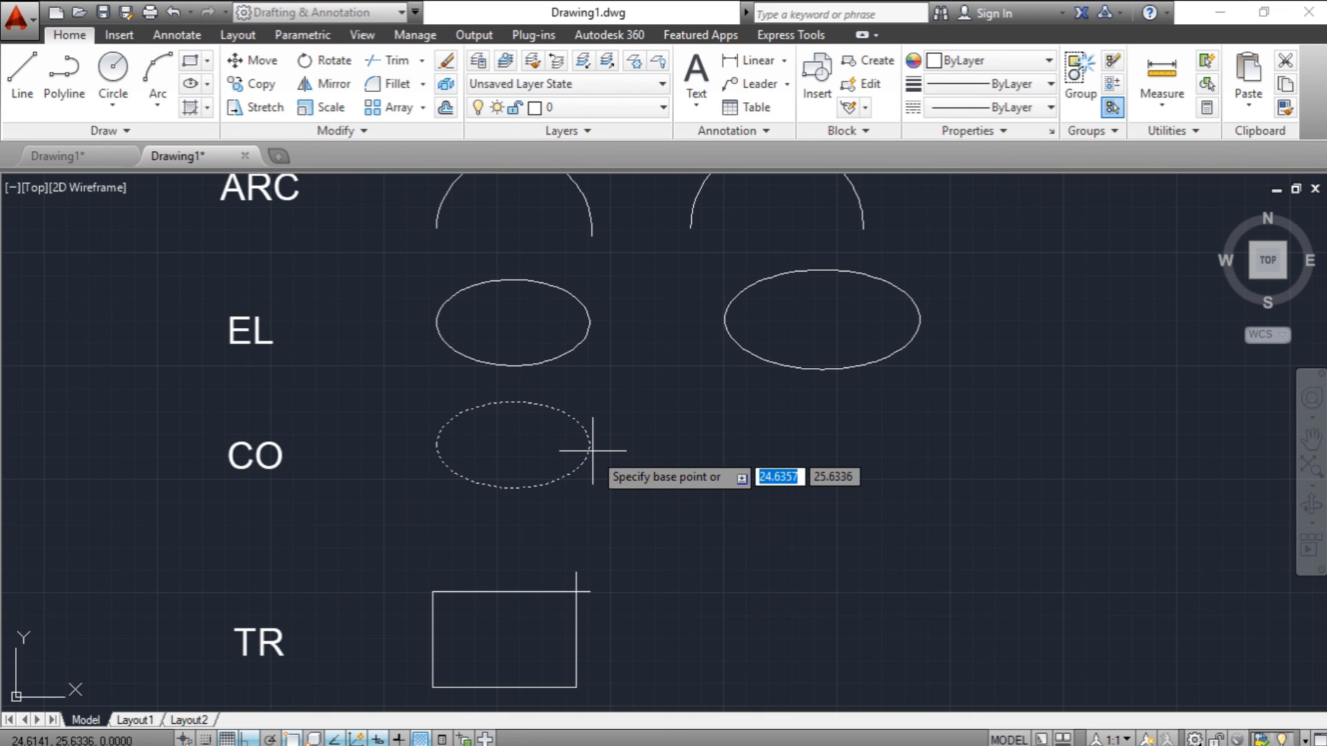
{"action": "left_click", "coordinate": [559, 458]}
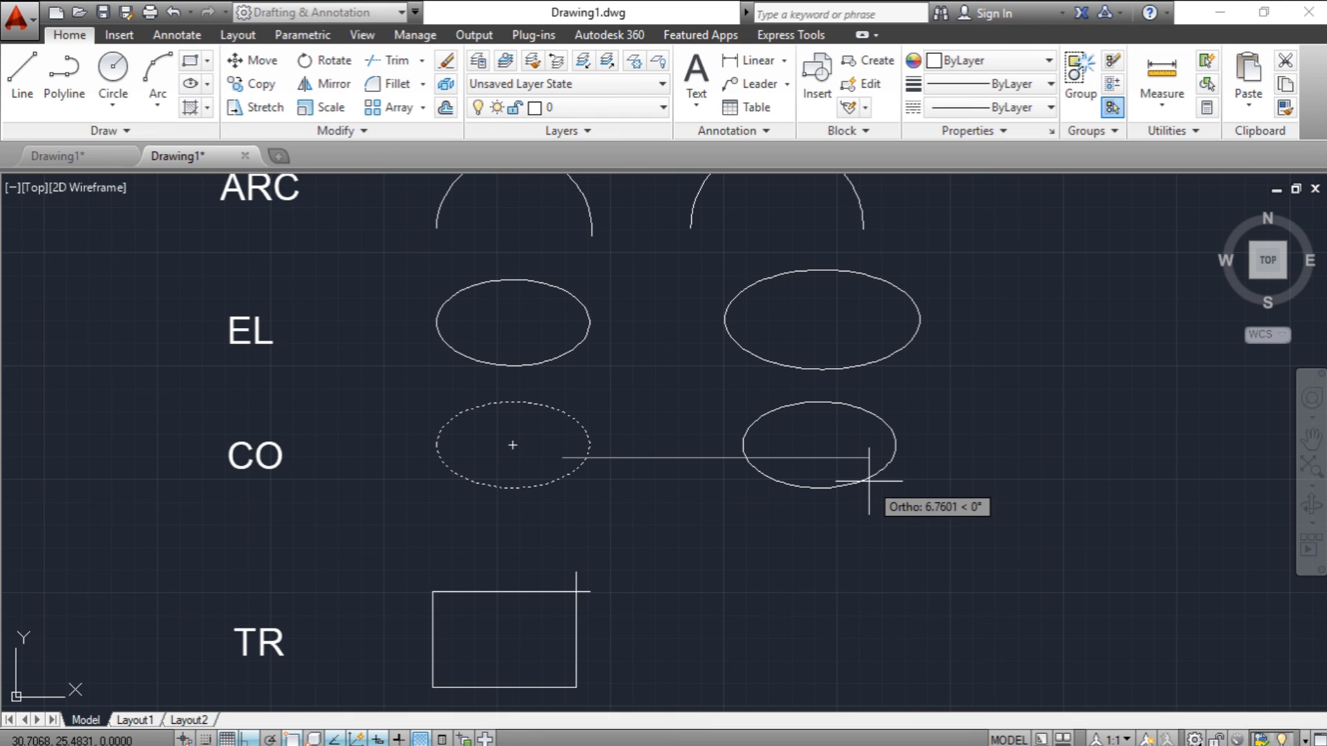
{"action": "left_click", "coordinate": [865, 453]}
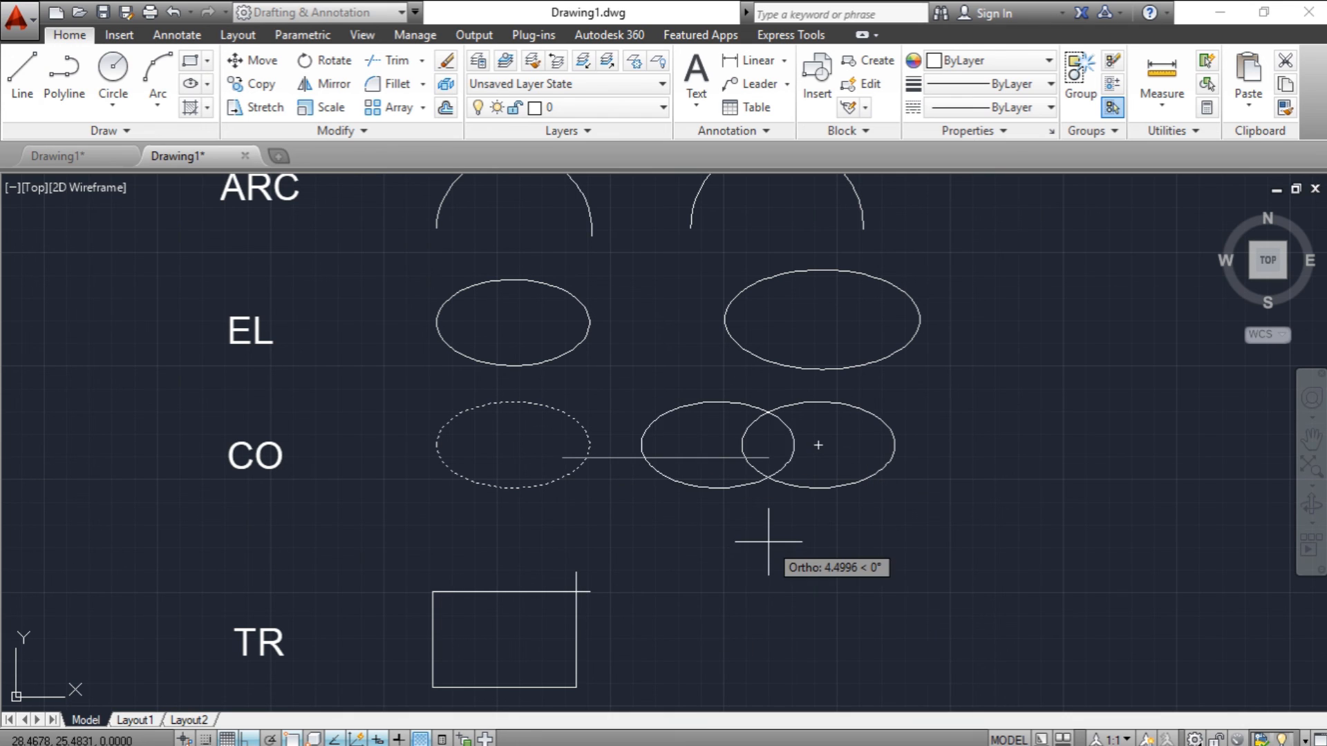
{"action": "key", "text": "Return"}
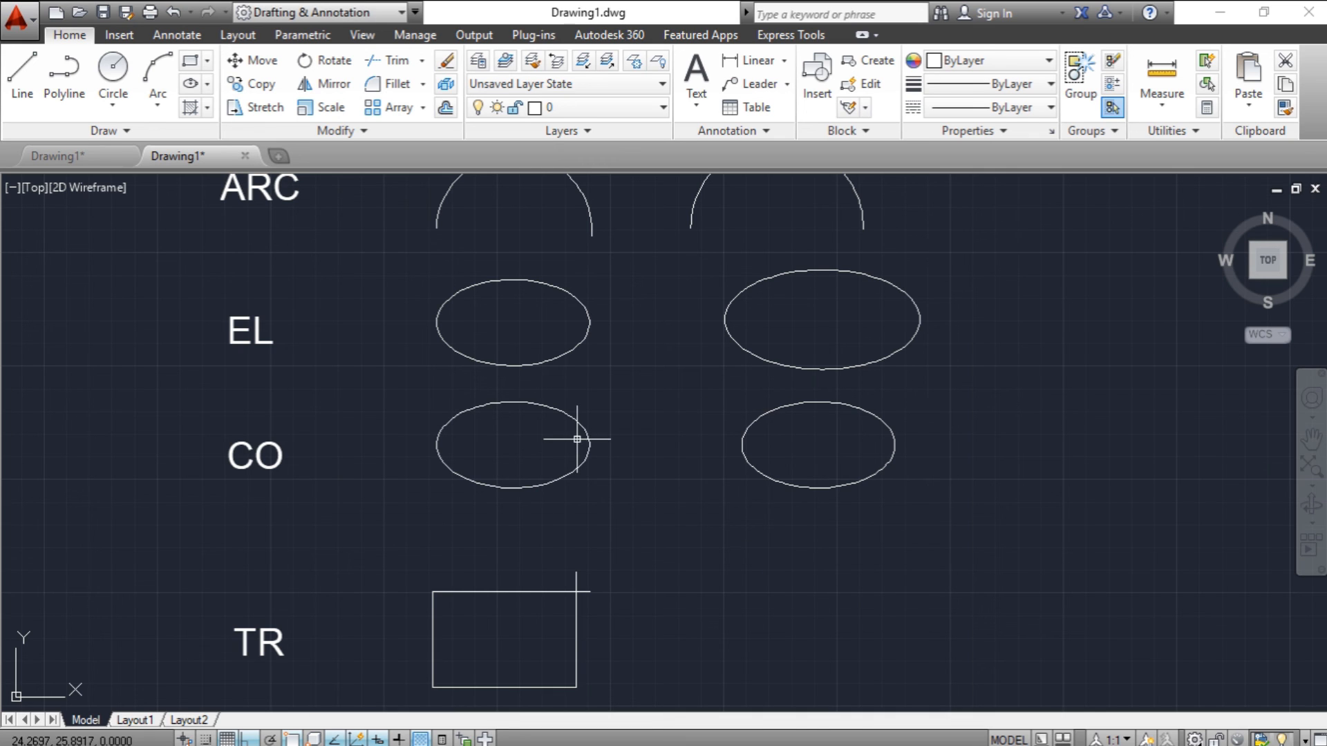
Step: Copy the duplicated ellipse horizontally to place a third ellipse in the CO row, and select that third ellipse
{"action": "left_click", "coordinate": [890, 490]}
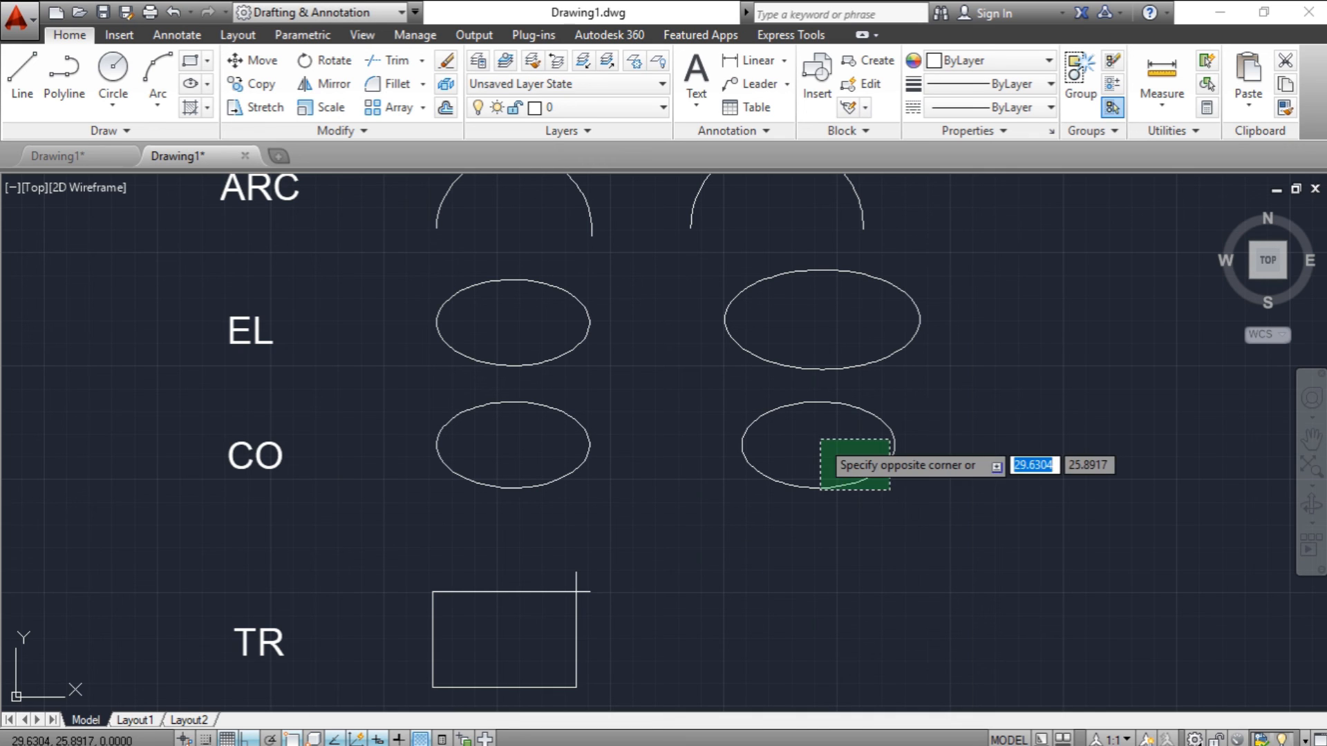
{"action": "left_click", "coordinate": [820, 440]}
{"action": "type", "text": "m"}
{"action": "key", "text": "Return"}
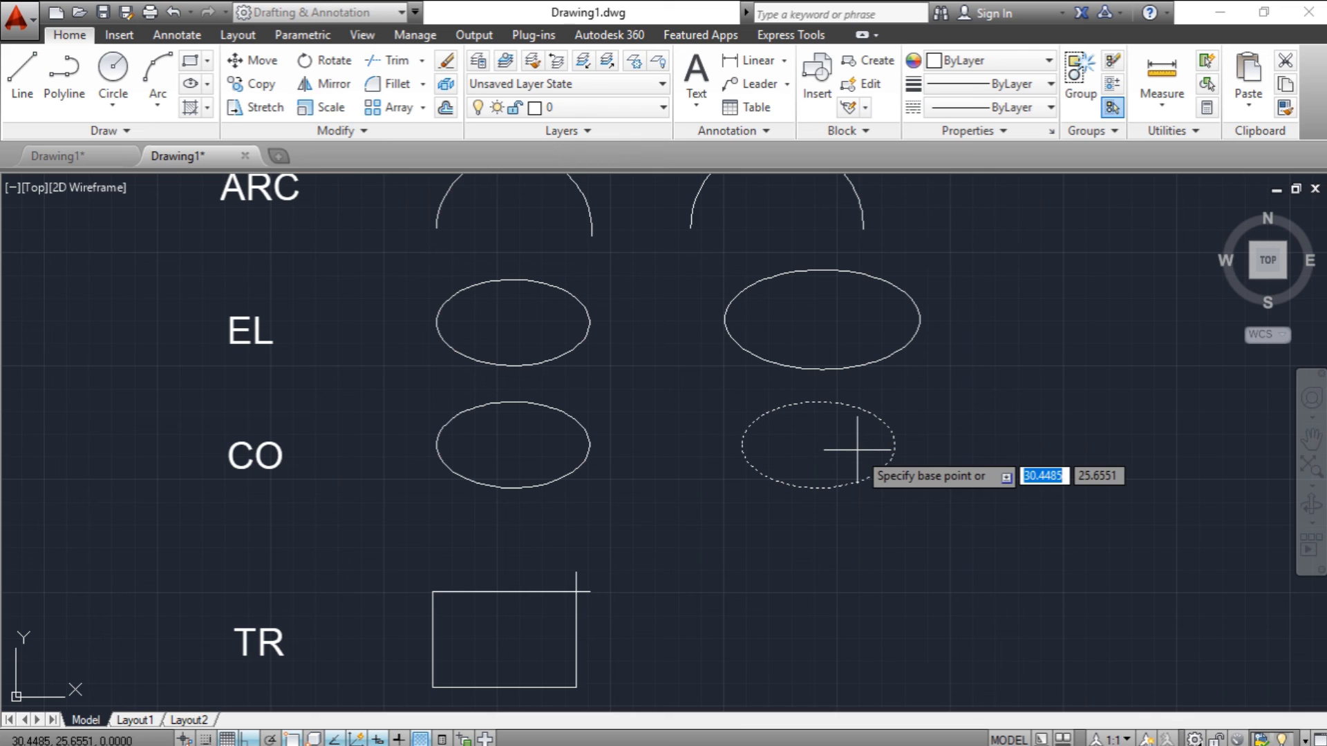
{"action": "left_click", "coordinate": [858, 450]}
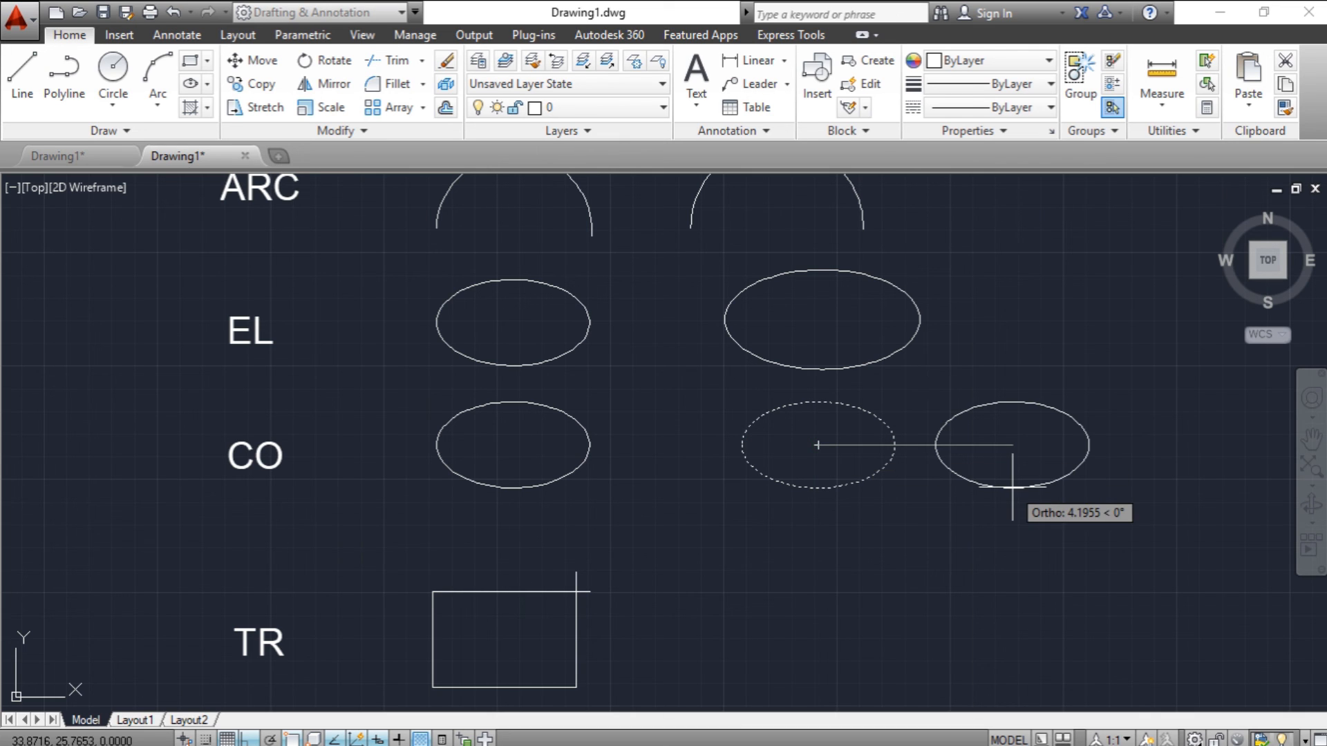
{"action": "left_click", "coordinate": [1015, 456]}
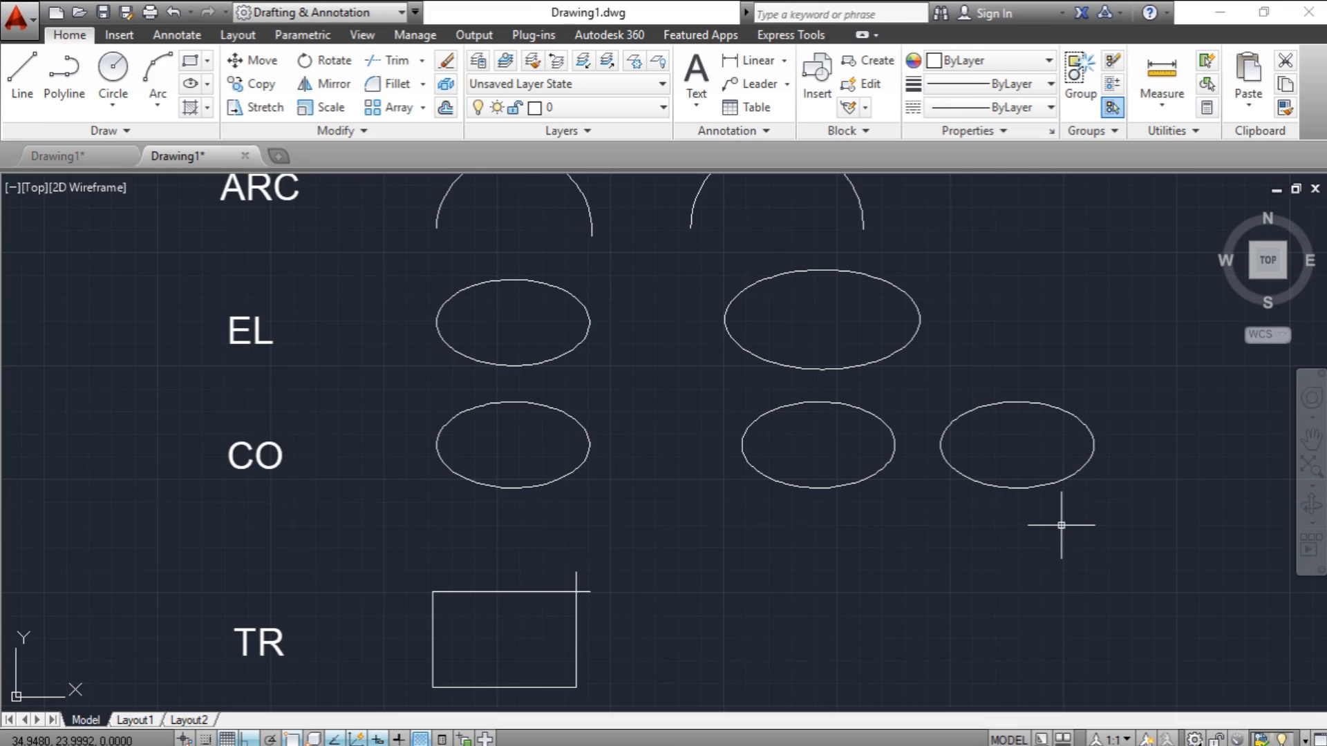
{"action": "left_click", "coordinate": [968, 412]}
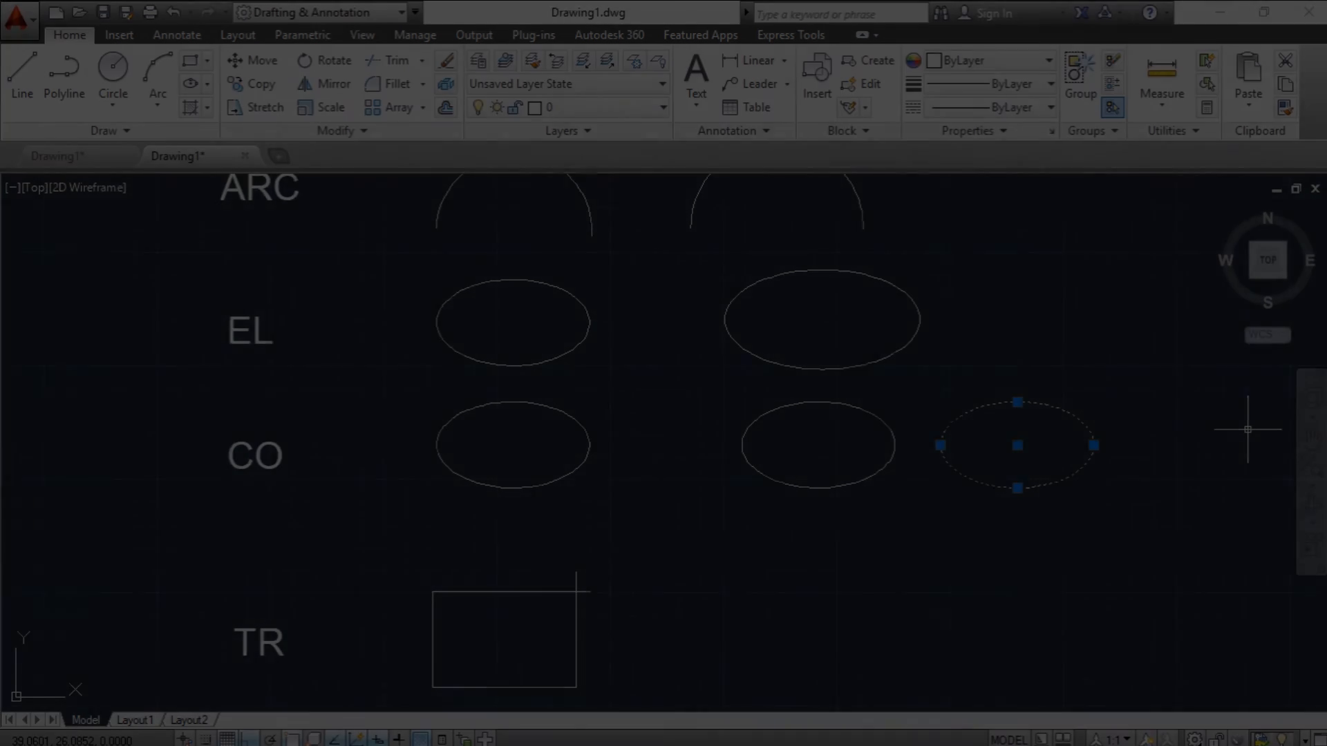